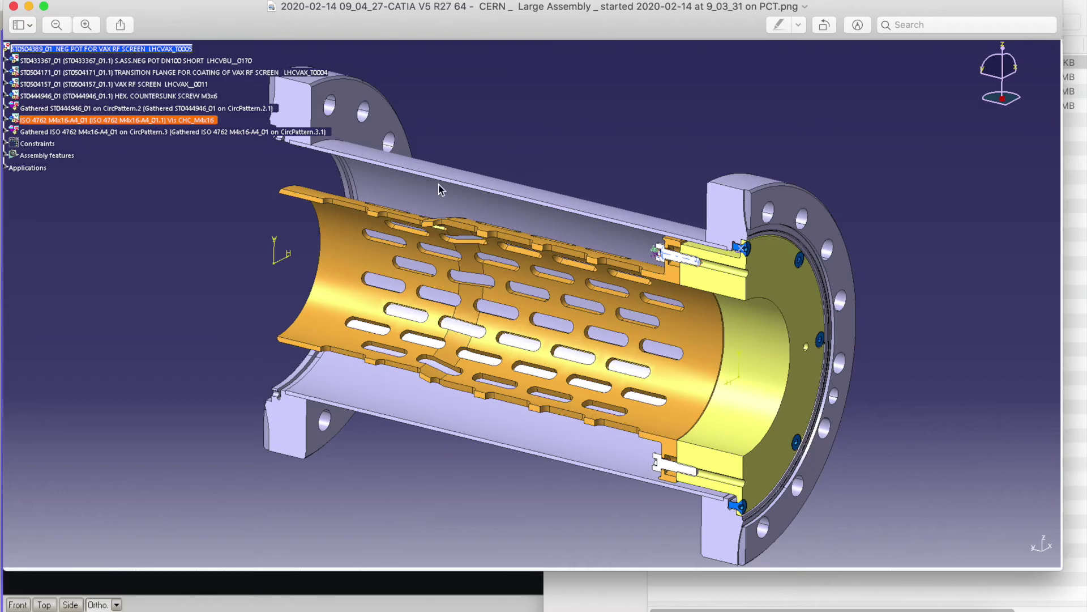
Switch to Google Chrome and review the conductance page's molecular flow formulas, including orifice flow and molecular pipe conductivity.
click(157, 609)
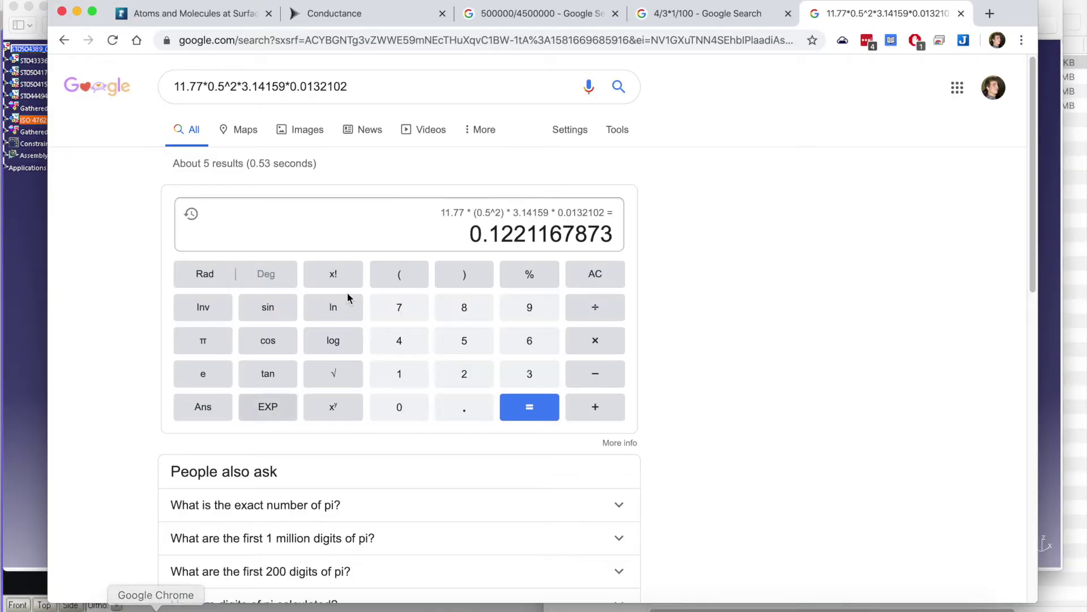
click(362, 16)
scroll(710, 276, up, 15)
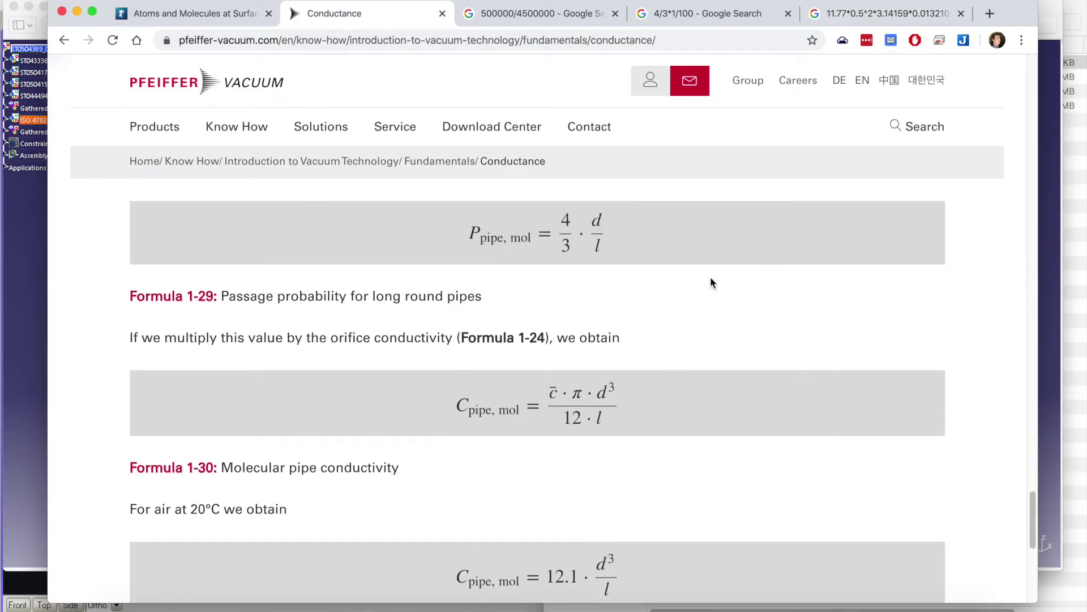
scroll(710, 276, down, 5)
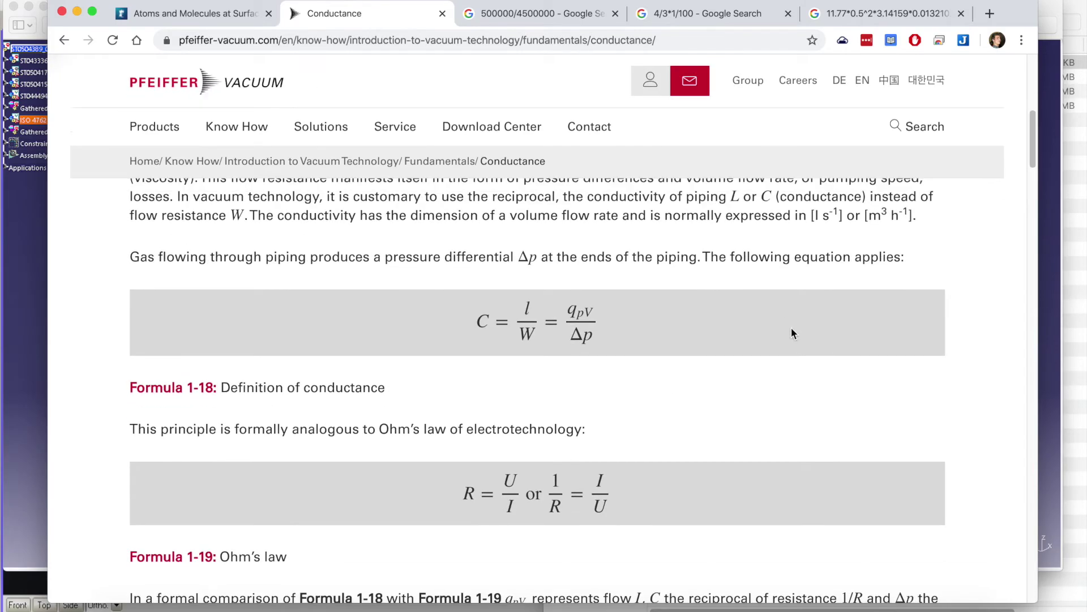
scroll(791, 329, down, 10)
scroll(791, 327, down, 20)
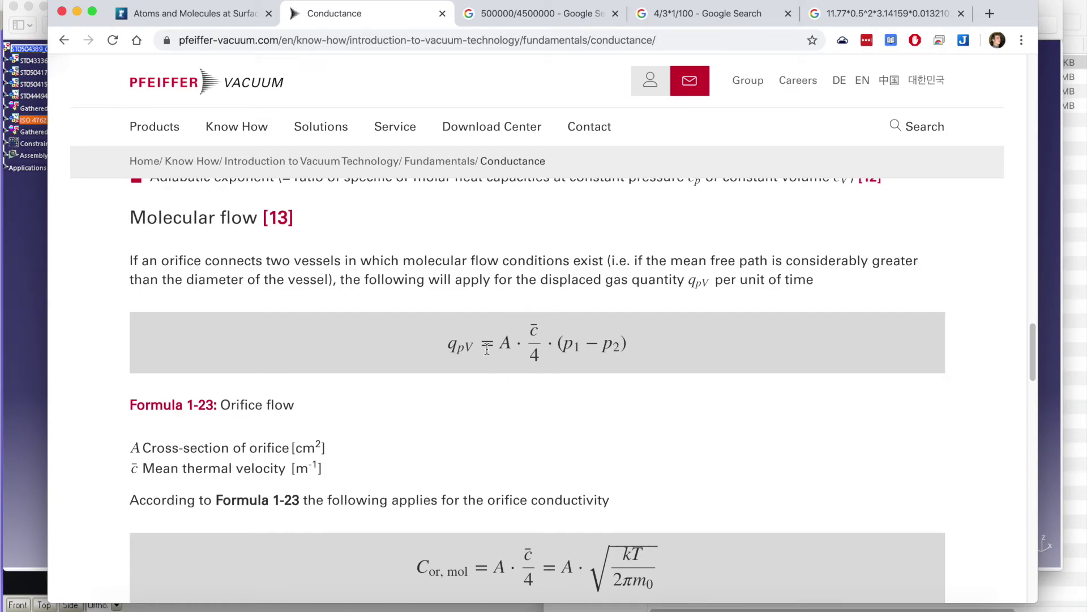
scroll(606, 464, down, 6)
scroll(605, 467, down, 8)
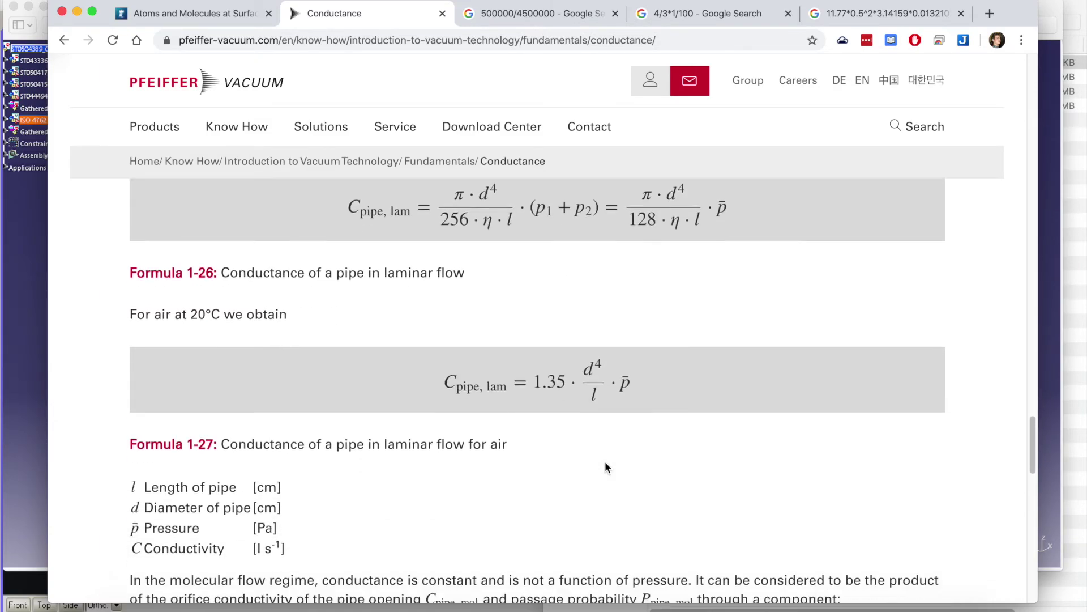
scroll(605, 464, down, 15)
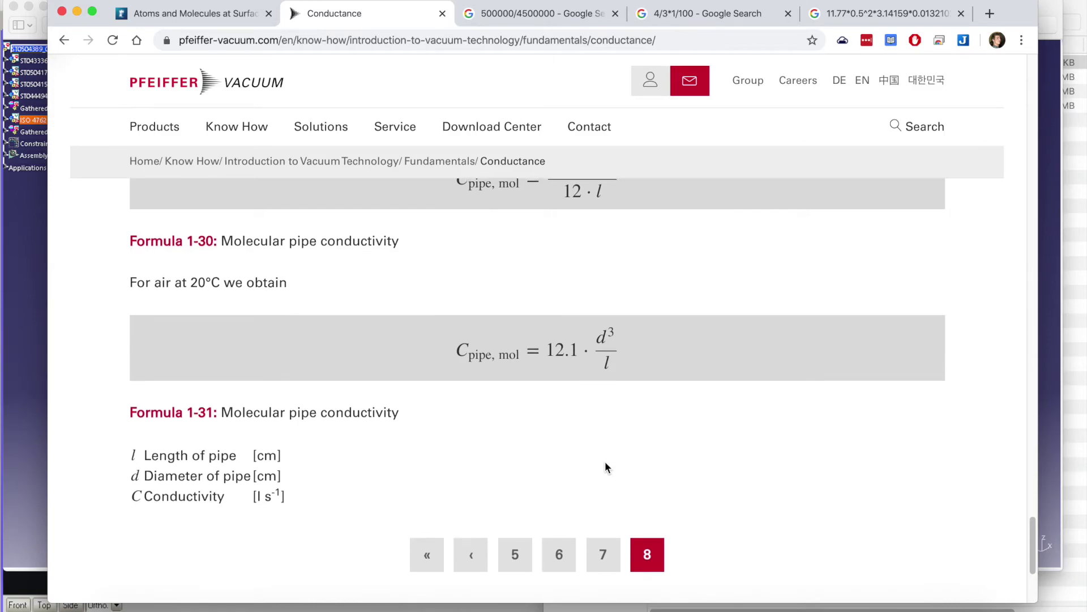
scroll(605, 461, up, 20)
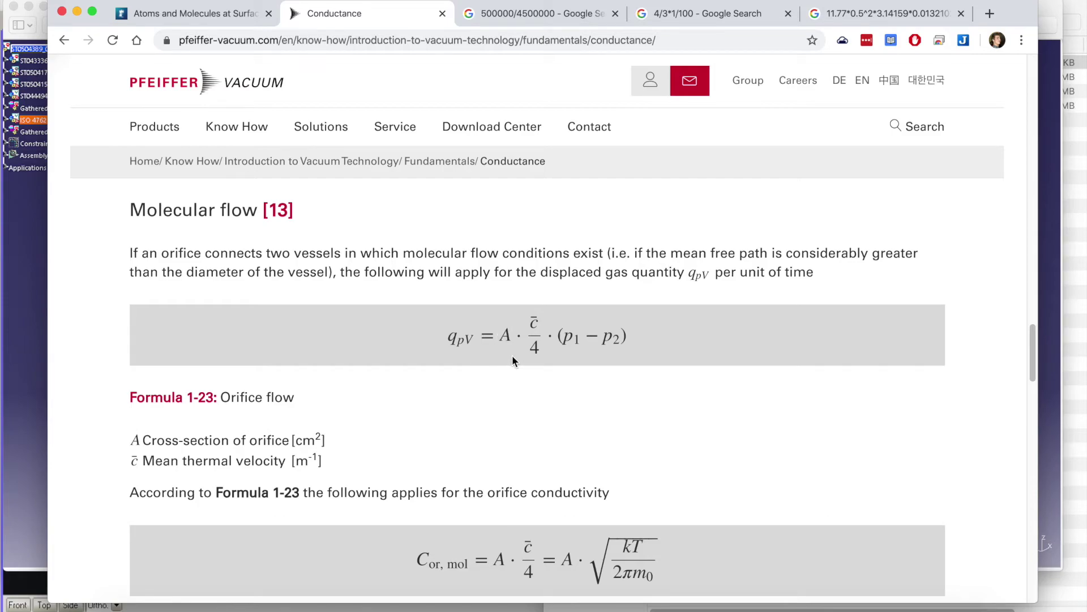
drag(566, 335, 619, 339)
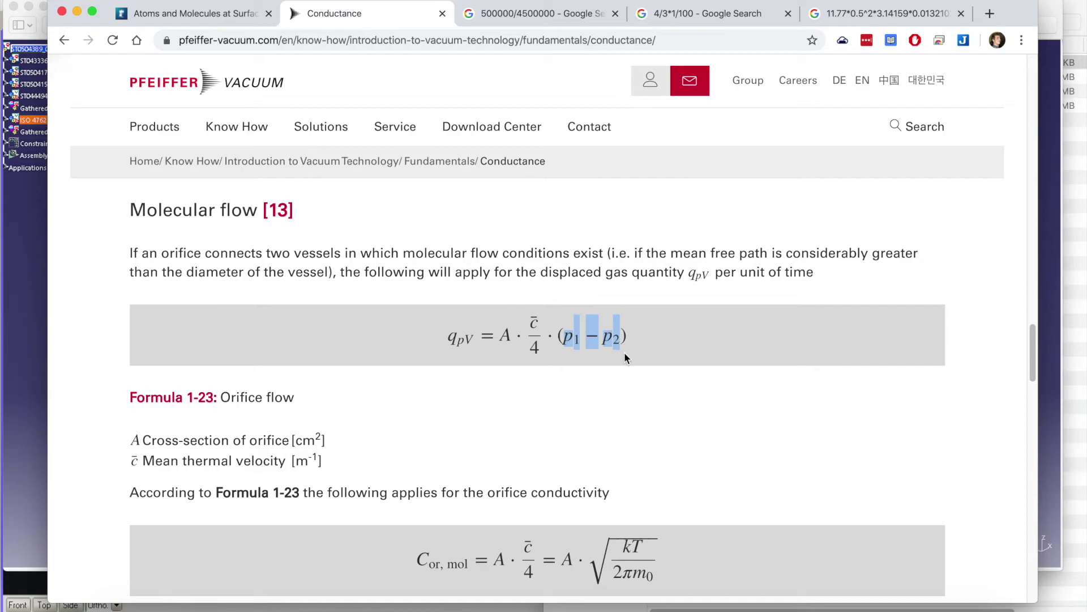
click(625, 353)
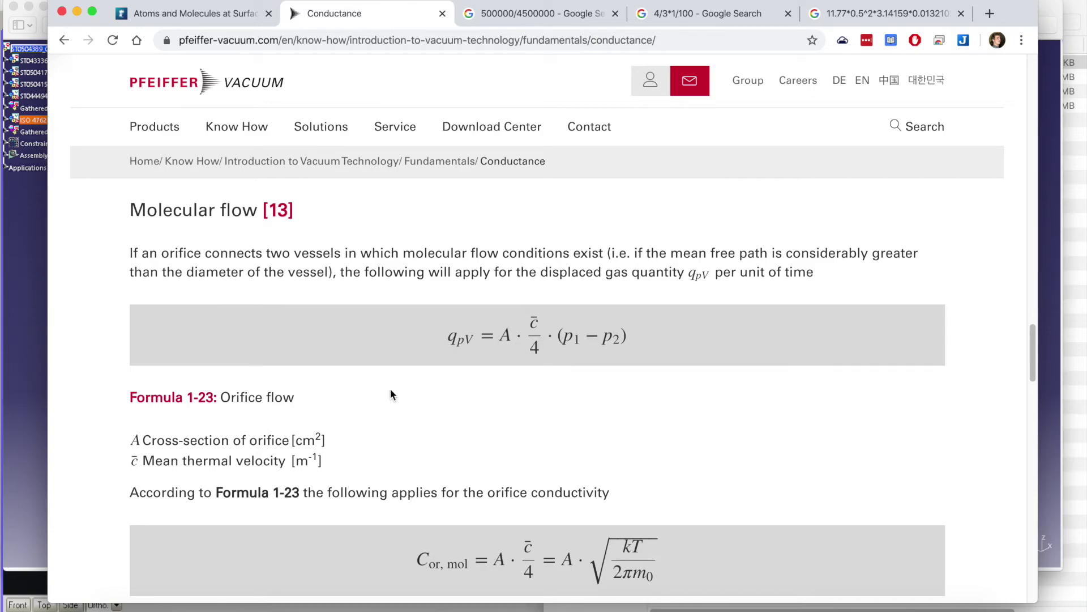
Switch to Molflow+ and load CAD000567144.stl from the cad rf folder, choosing the STL file's length units.
click(30, 246)
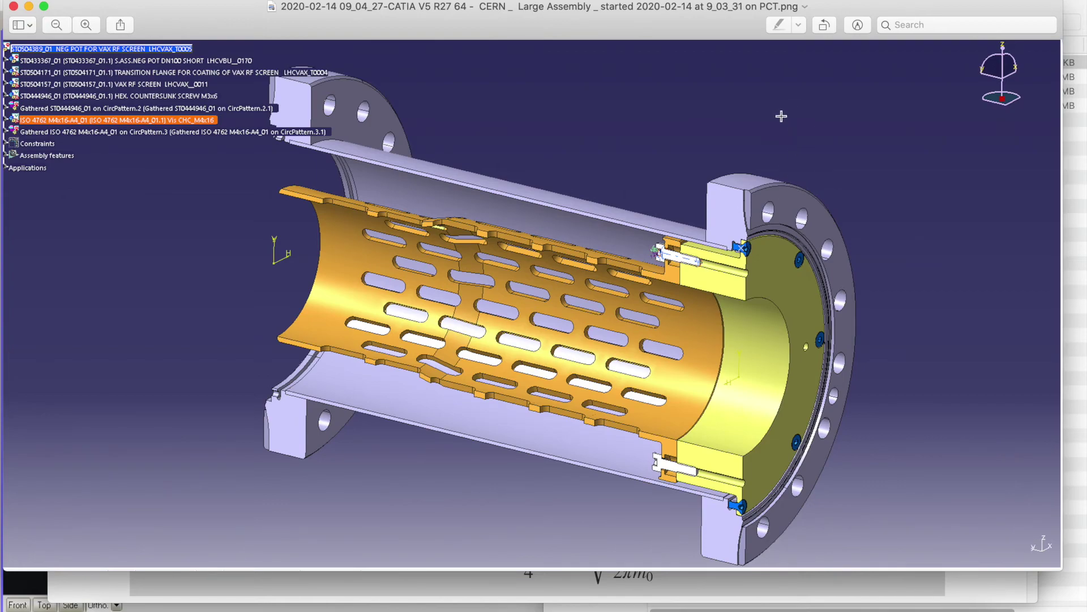
click(788, 606)
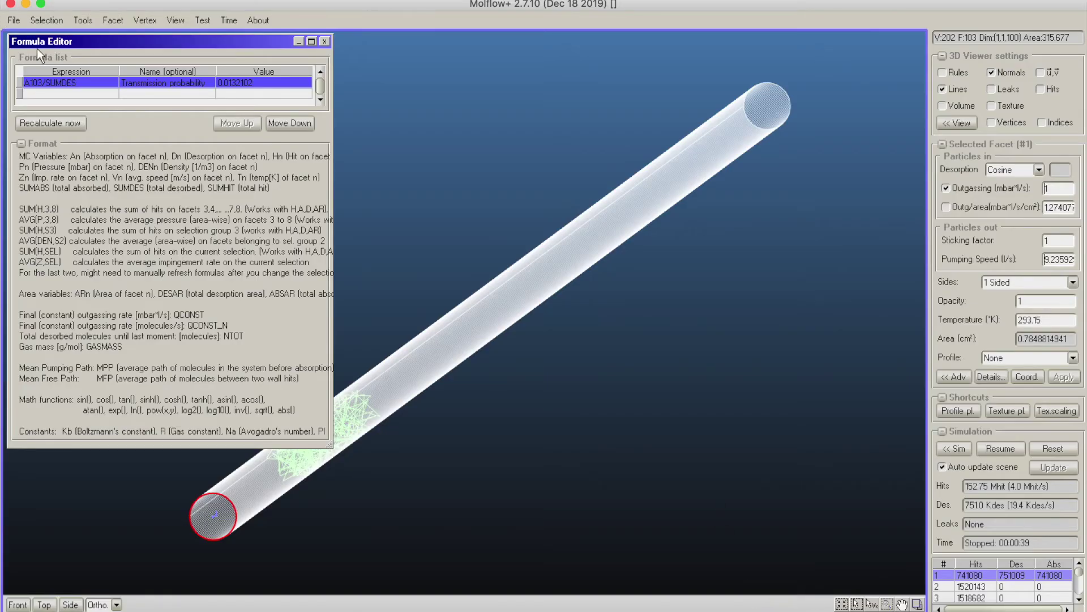
click(14, 20)
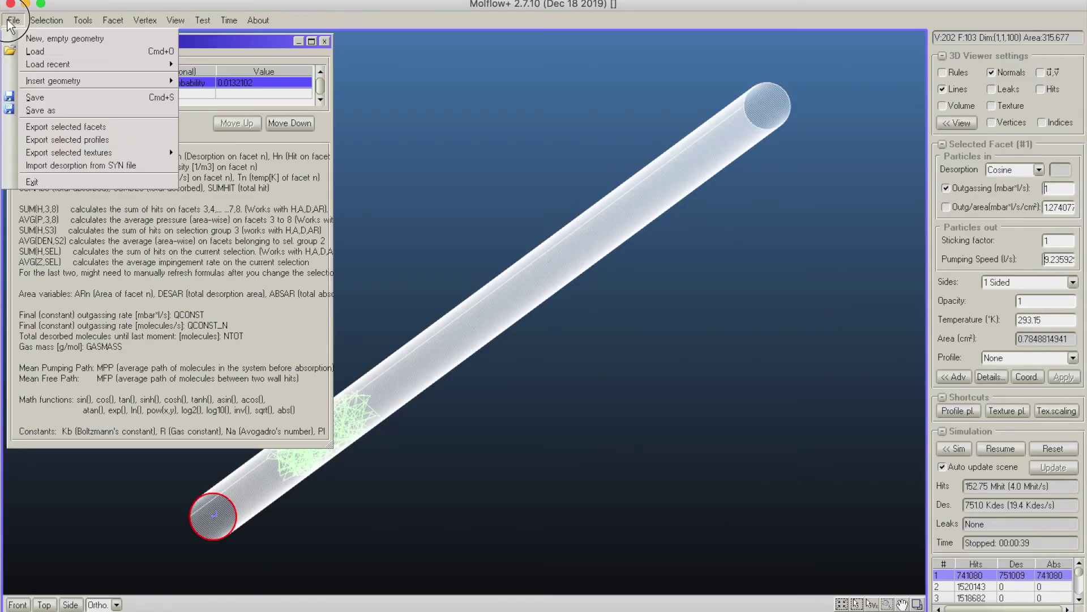
click(28, 52)
click(526, 342)
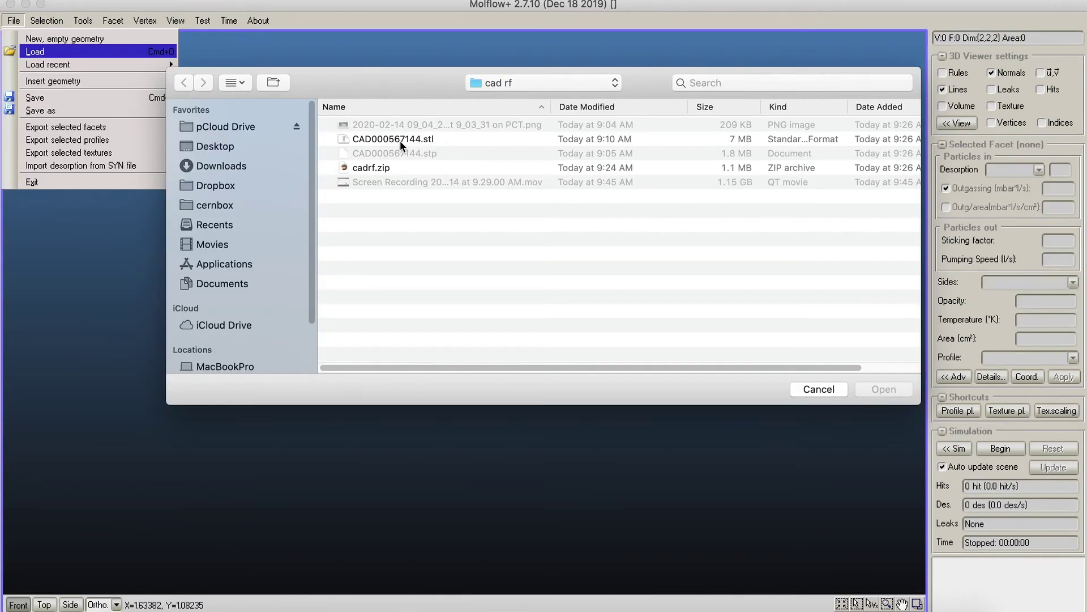
double_click(400, 140)
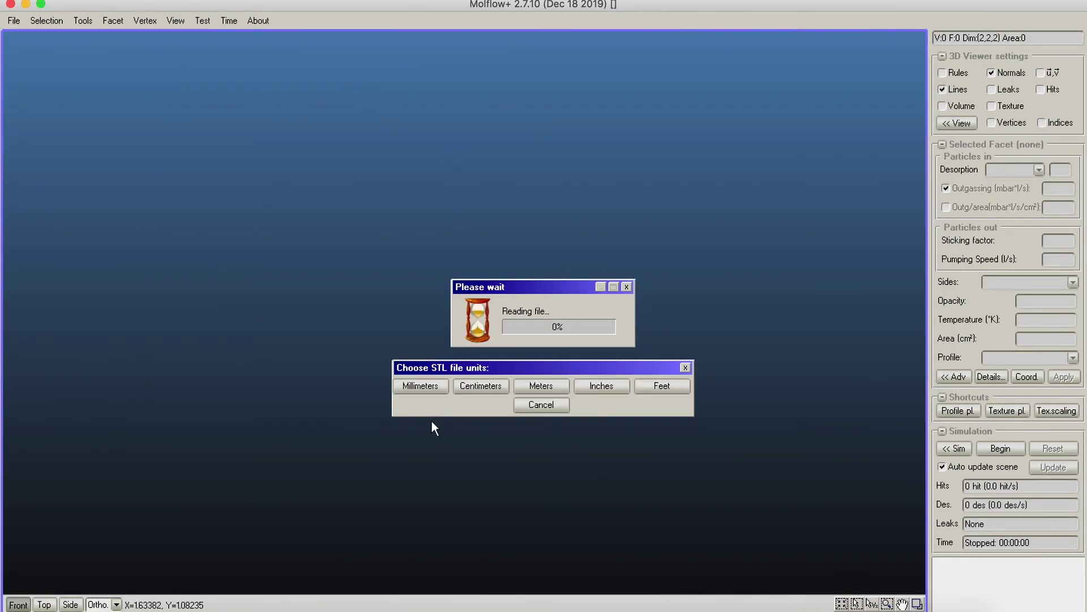
click(483, 386)
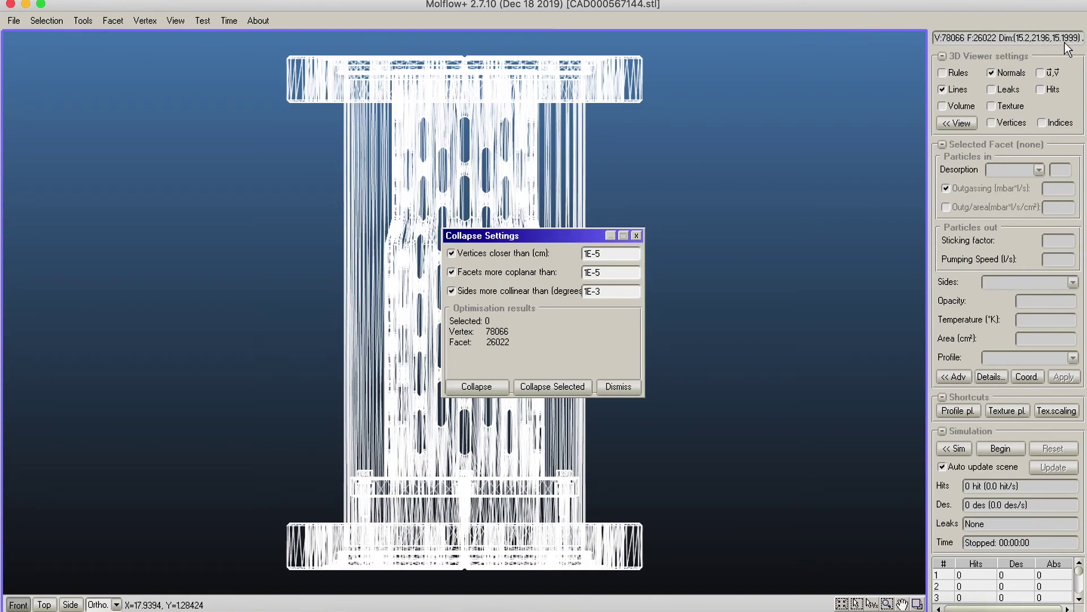
Collapse the imported geometry with thresholds of 1E-5 cm for vertices, 1E-5 for coplanar facets and 1E-3 degrees for collinear sides.
drag(531, 235, 787, 59)
right_drag(474, 300, 498, 317)
click(953, 106)
right_drag(539, 139, 639, 59)
click(958, 107)
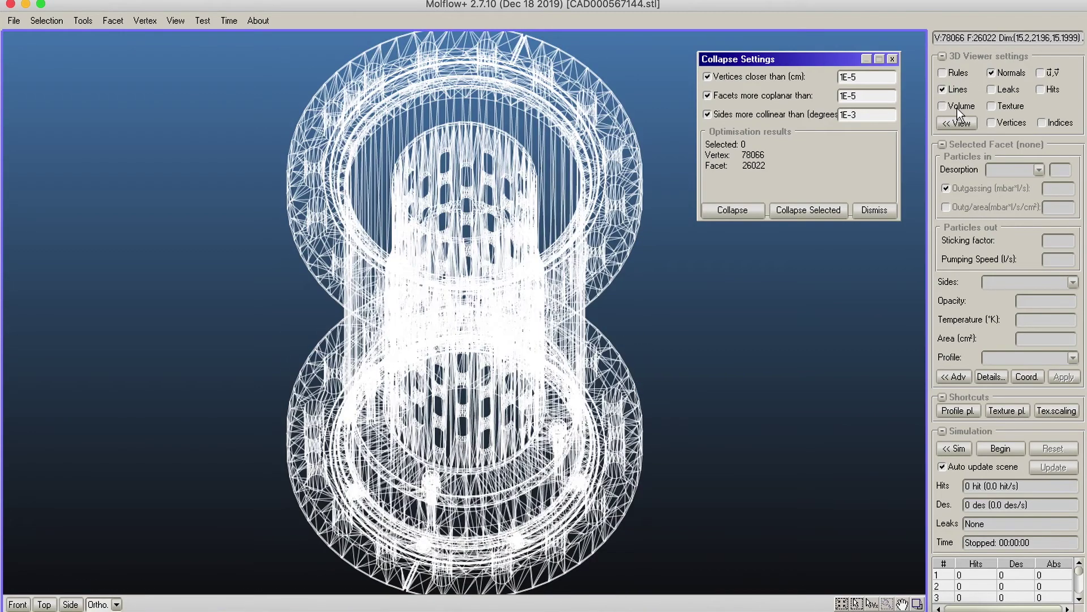
click(734, 210)
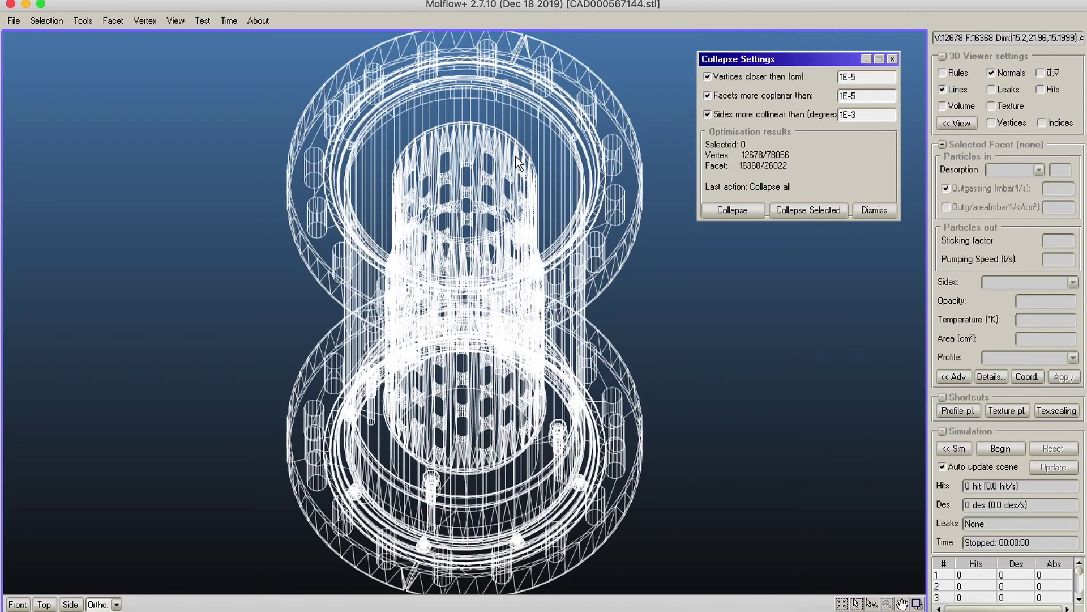
click(874, 210)
Display the coordinate axis rules to check how the flanged tube is oriented.
right_drag(651, 308, 606, 54)
scroll(627, 164, down, 2)
click(944, 73)
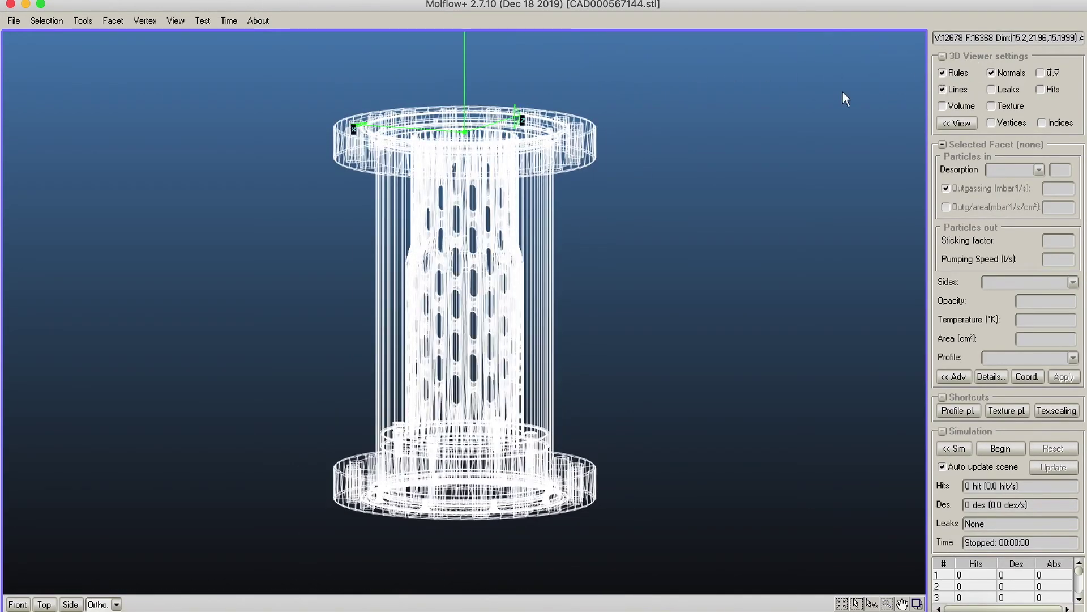
middle_drag(619, 151, 454, 183)
right_drag(556, 249, 473, 264)
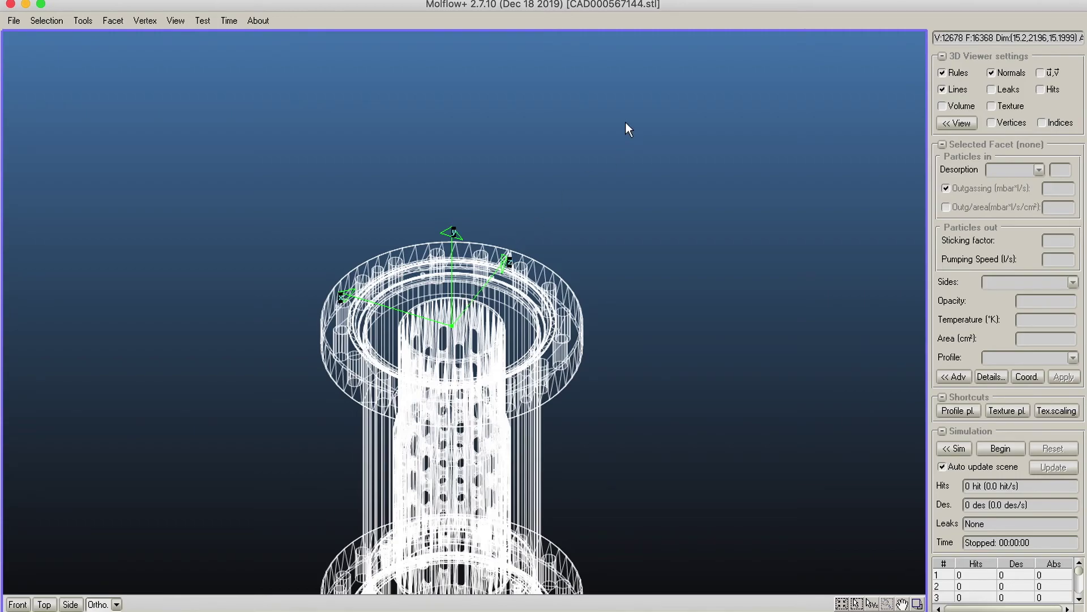
Select every facet of the geometry and rotate them 90 degrees about the X axis.
right_drag(602, 274, 535, 201)
scroll(538, 226, down, 5)
middle_drag(548, 287, 559, 172)
drag(284, 106, 506, 409)
drag(281, 108, 674, 524)
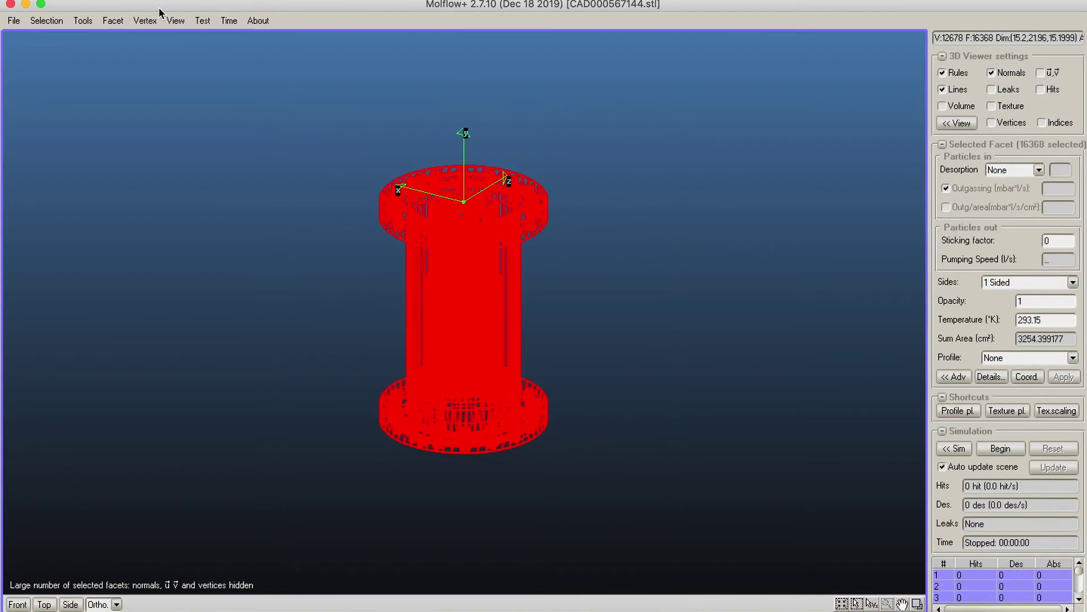
click(113, 21)
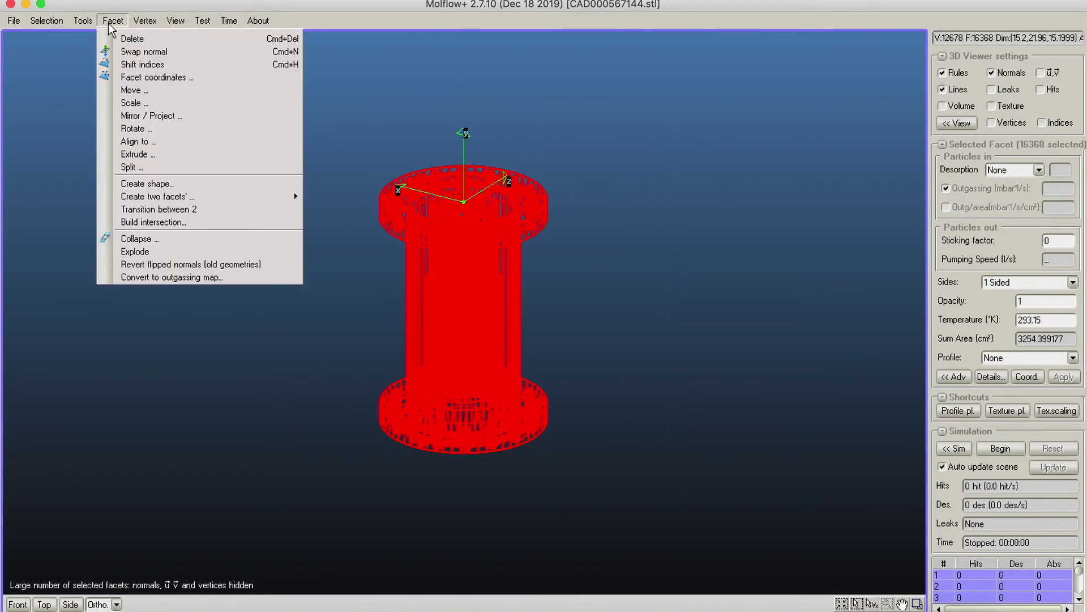
click(143, 134)
click(428, 208)
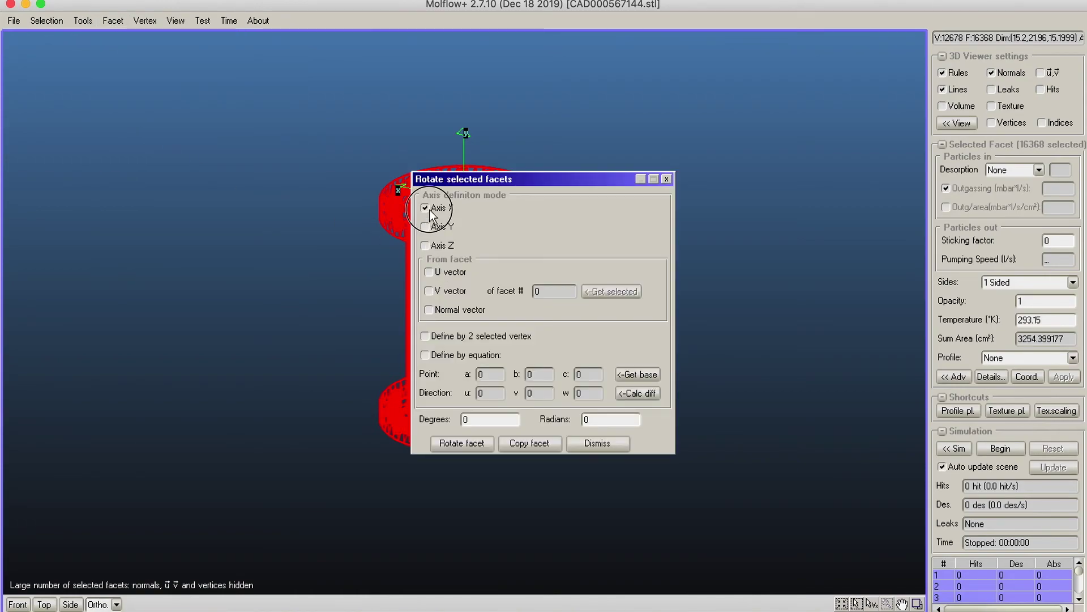
drag(482, 418, 432, 419)
text(90)
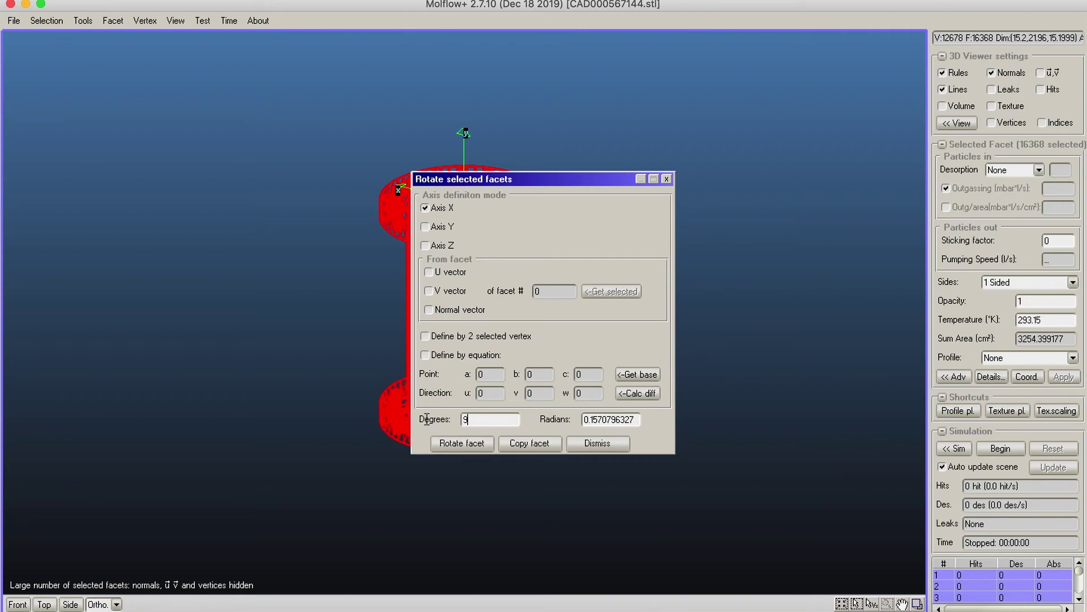
click(462, 443)
click(667, 179)
Inspect the rotated geometry and clear the facet selection.
right_drag(552, 340, 278, 166)
scroll(494, 334, up, 10)
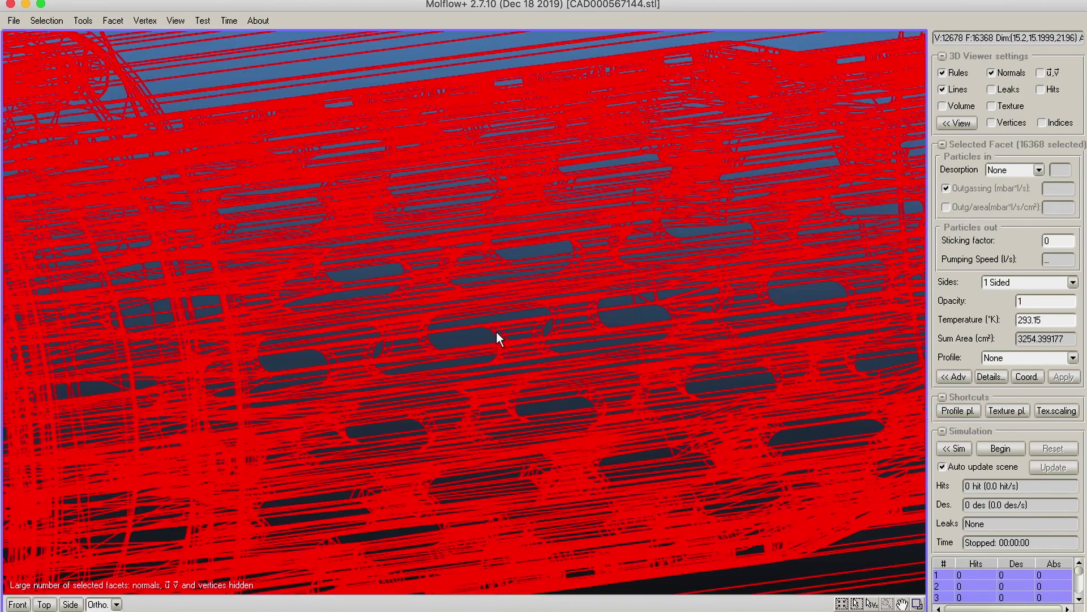
scroll(566, 326, down, 10)
right_drag(569, 325, 546, 485)
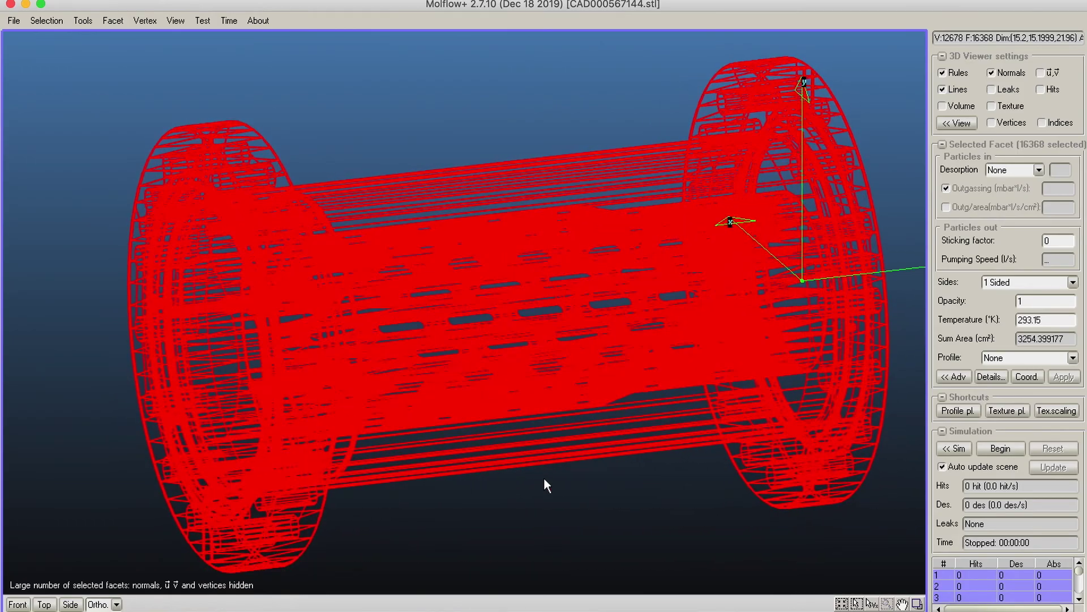
click(546, 485)
middle_drag(554, 539, 567, 453)
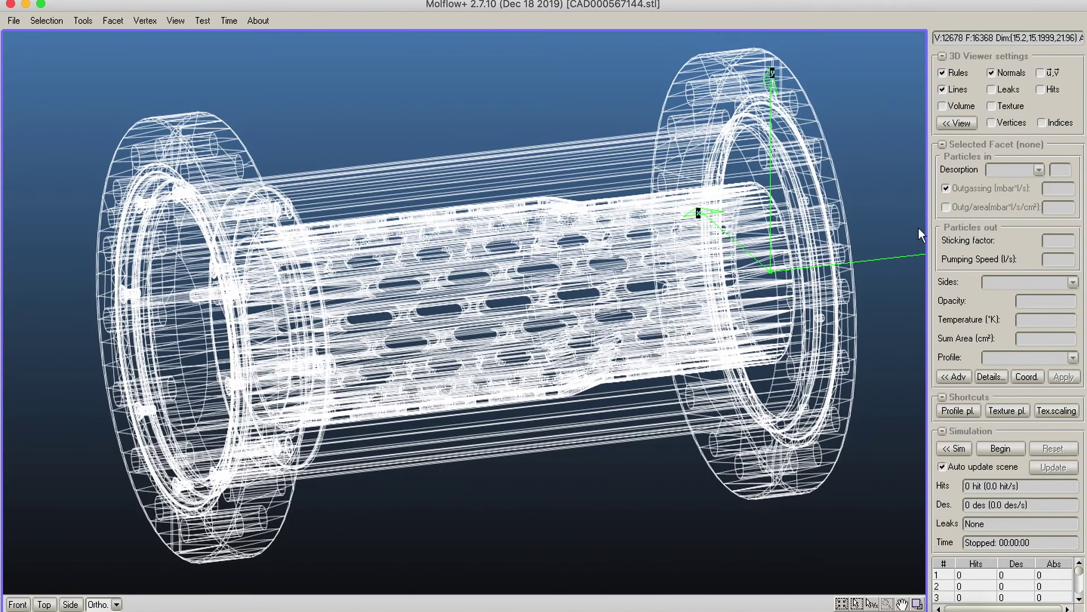
Show the geometry as shaded volumes and hide the coordinate axis rules.
click(942, 106)
right_drag(735, 188, 558, 246)
click(942, 72)
right_drag(761, 138, 373, 266)
right_drag(565, 250, 335, 278)
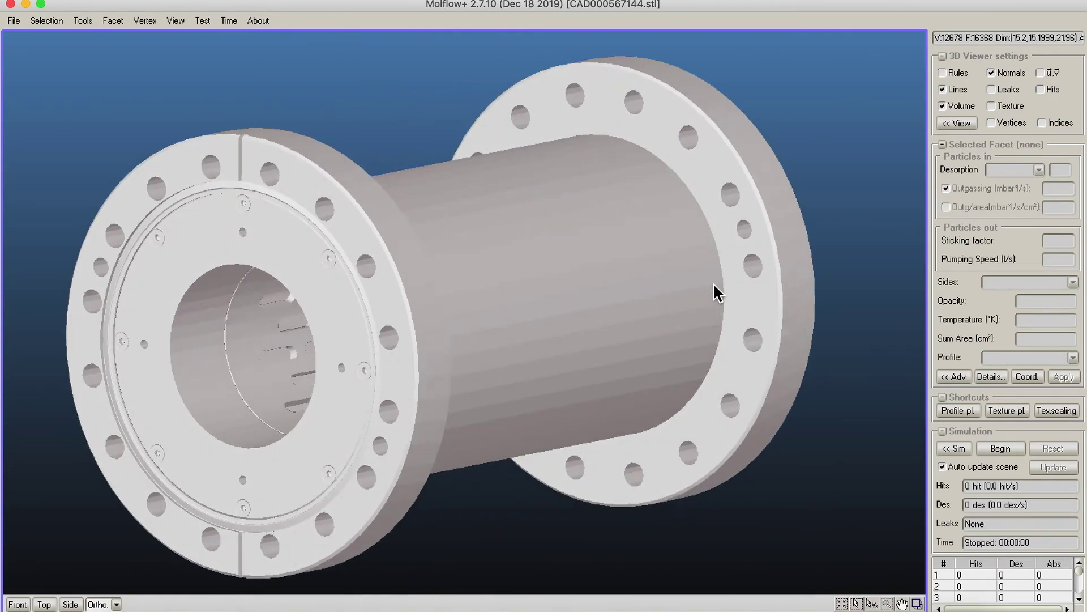
Examine the shaded assembly from both ends, including the flanges, outer tube and slotted inner screen.
scroll(698, 294, down, 5)
right_drag(696, 294, 257, 262)
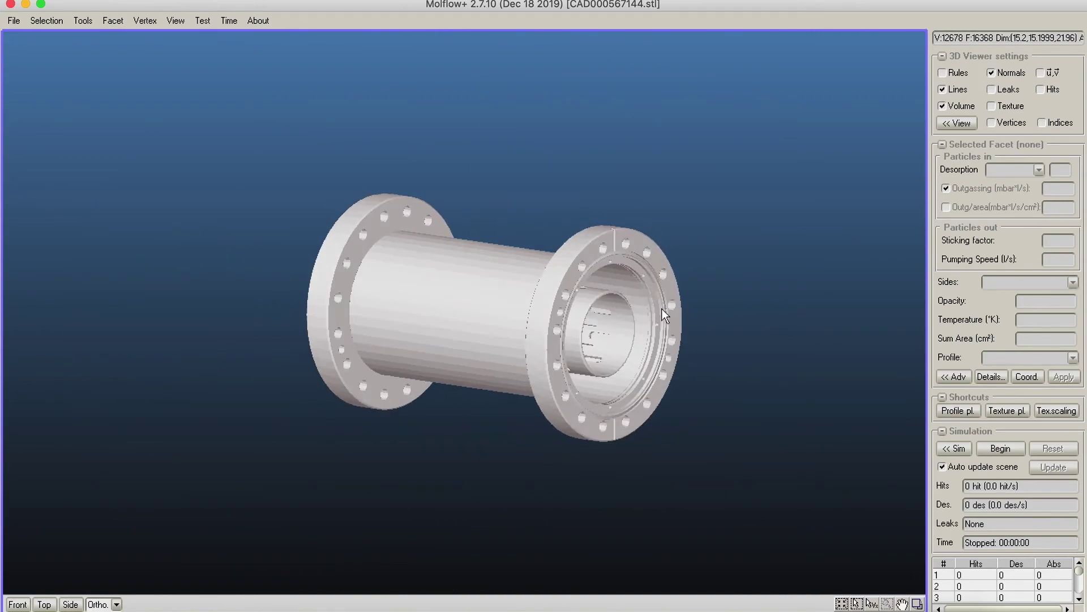
right_drag(399, 328, 909, 297)
scroll(500, 335, up, 5)
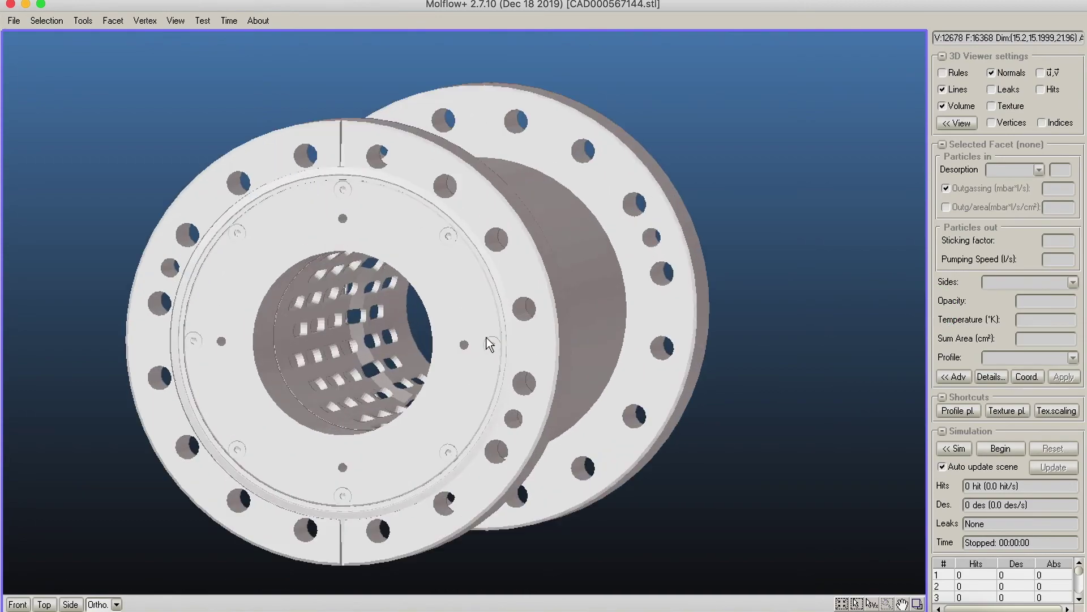
middle_drag(493, 343, 527, 252)
right_drag(643, 267, 682, 271)
drag(748, 241, 468, 138)
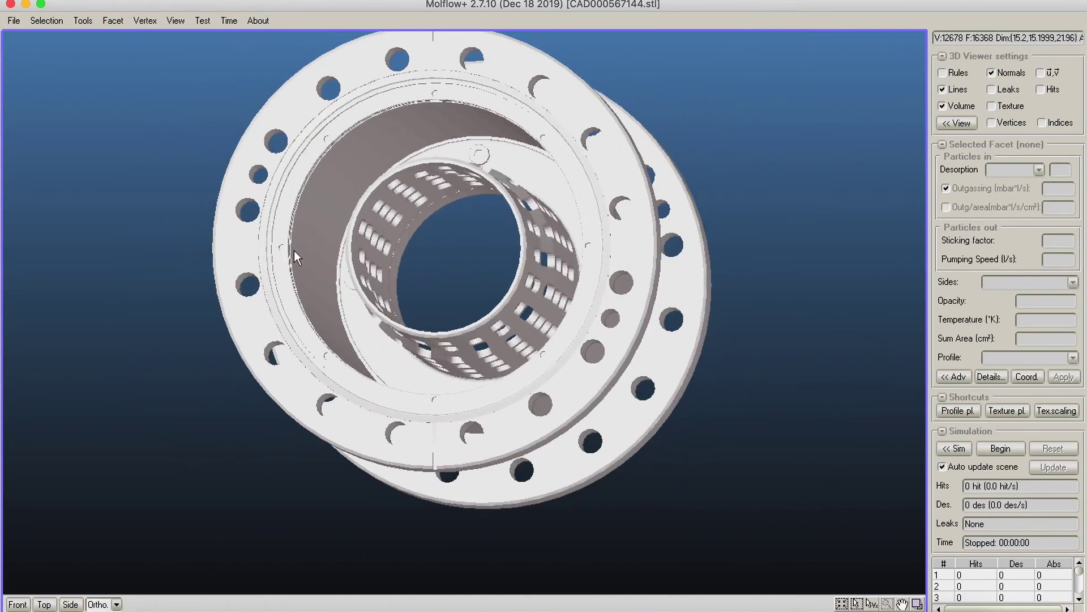
drag(670, 250, 757, 253)
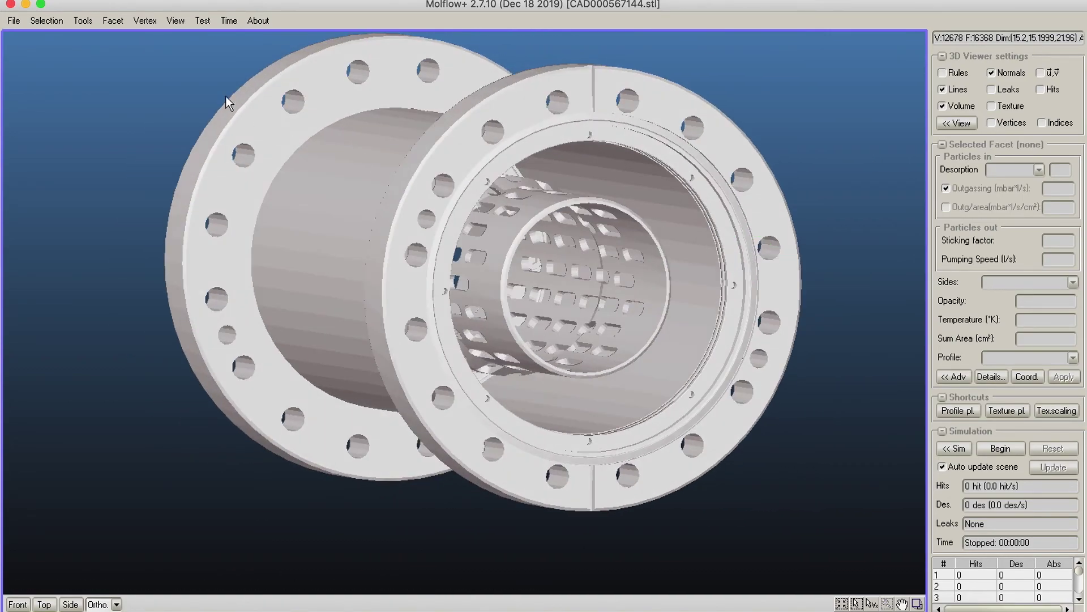
Analyze the geometry for smart selection with a maximum plane difference of 30 degrees between neighboring facets.
click(47, 20)
click(53, 35)
click(94, 87)
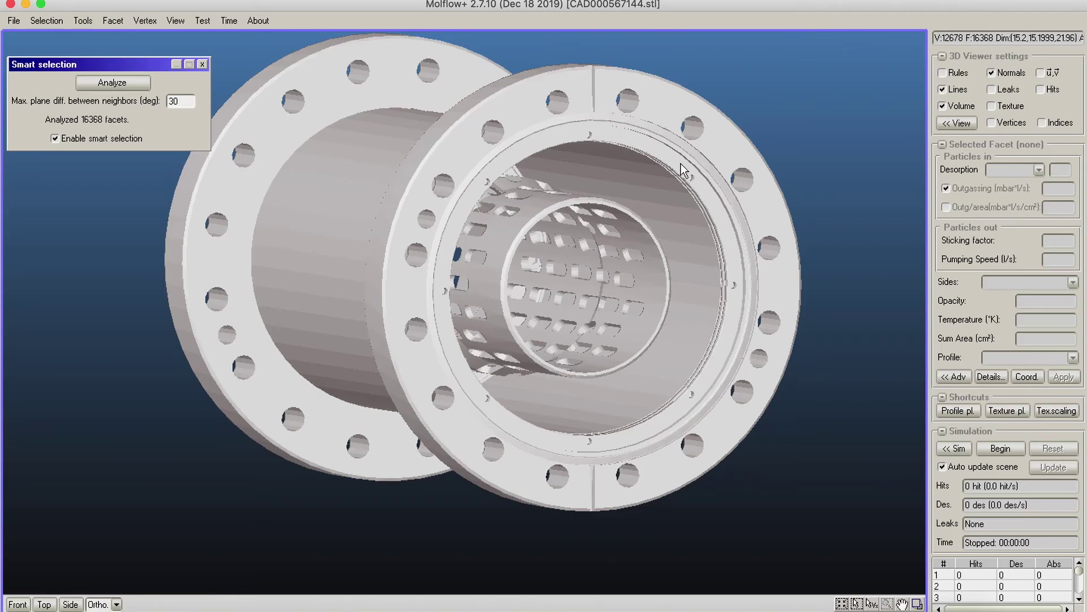
Smart-select the inner cylindrical wall of the outer tube and inspect the selected facets.
click(641, 219)
right_drag(635, 221, 698, 220)
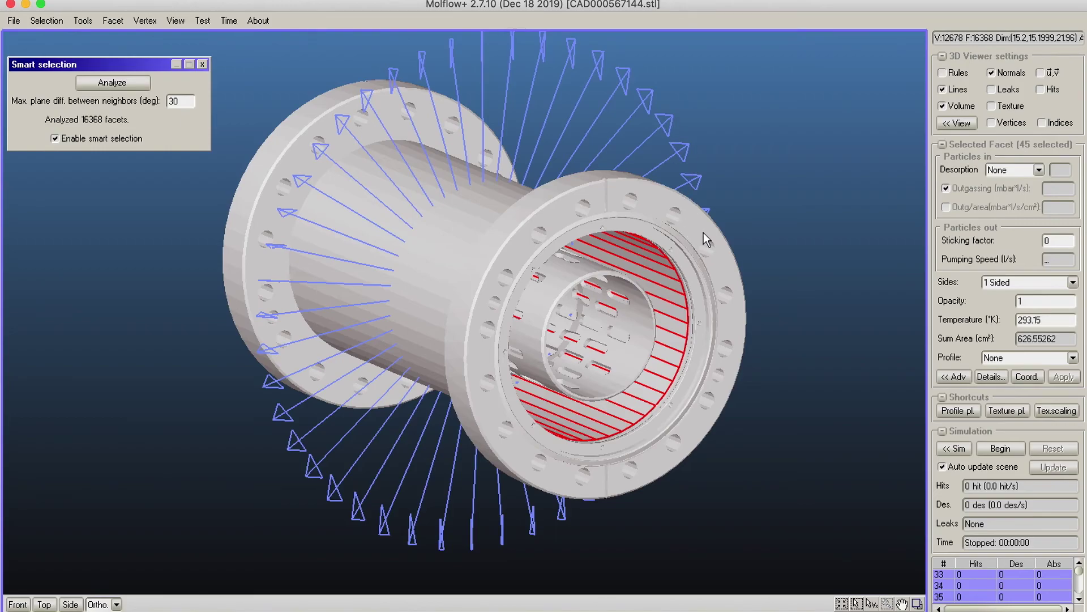
right_drag(701, 269, 571, 213)
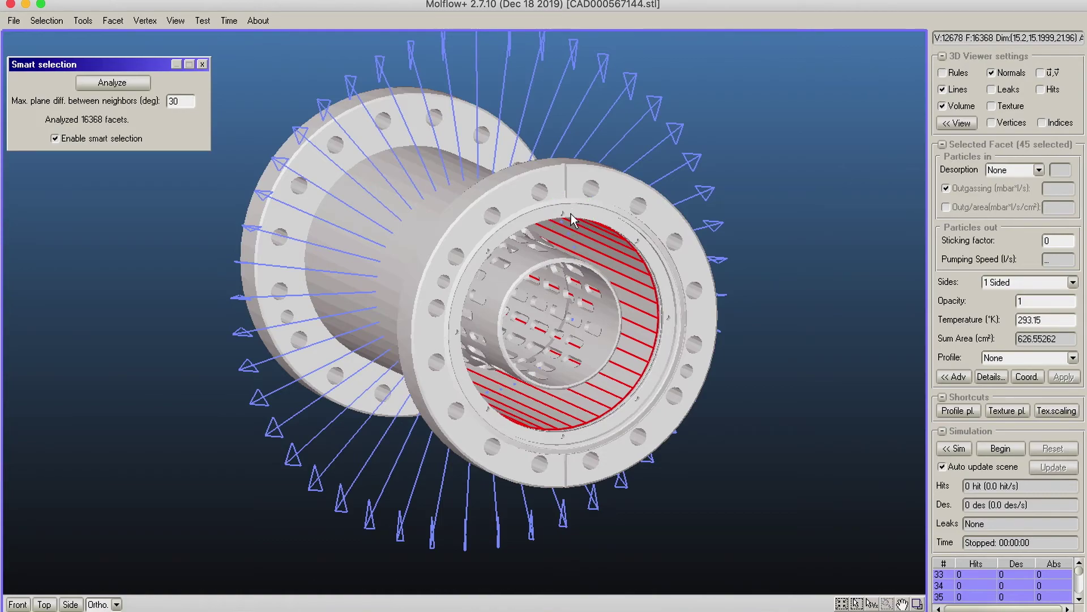
scroll(553, 207, down, 5)
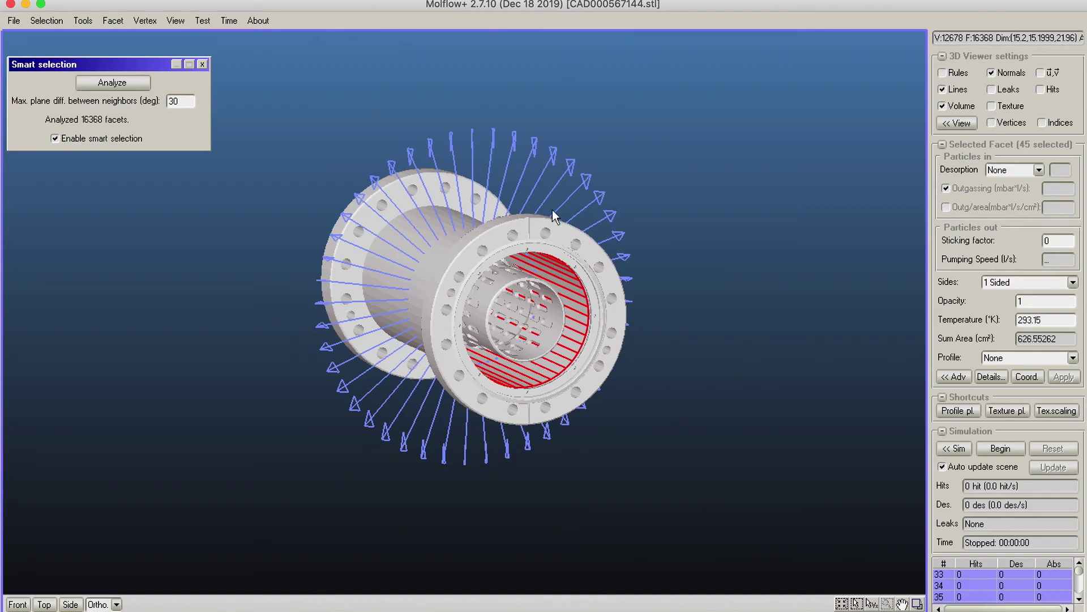
Select all facets of the assembly, swap their normals, and clear the selection.
scroll(627, 264, up, 3)
click(764, 227)
drag(235, 103, 815, 548)
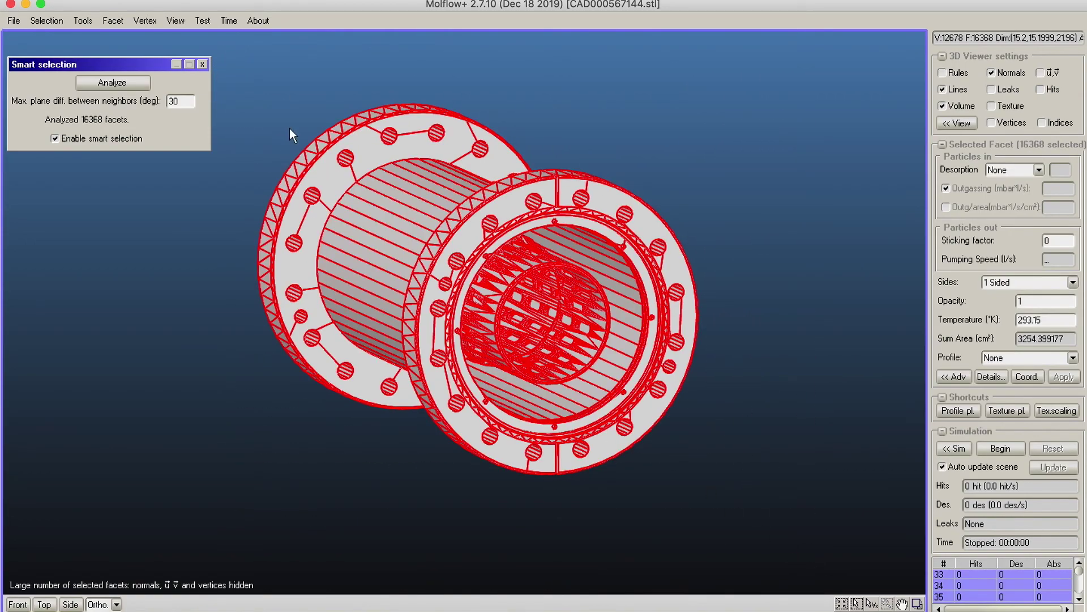
click(114, 22)
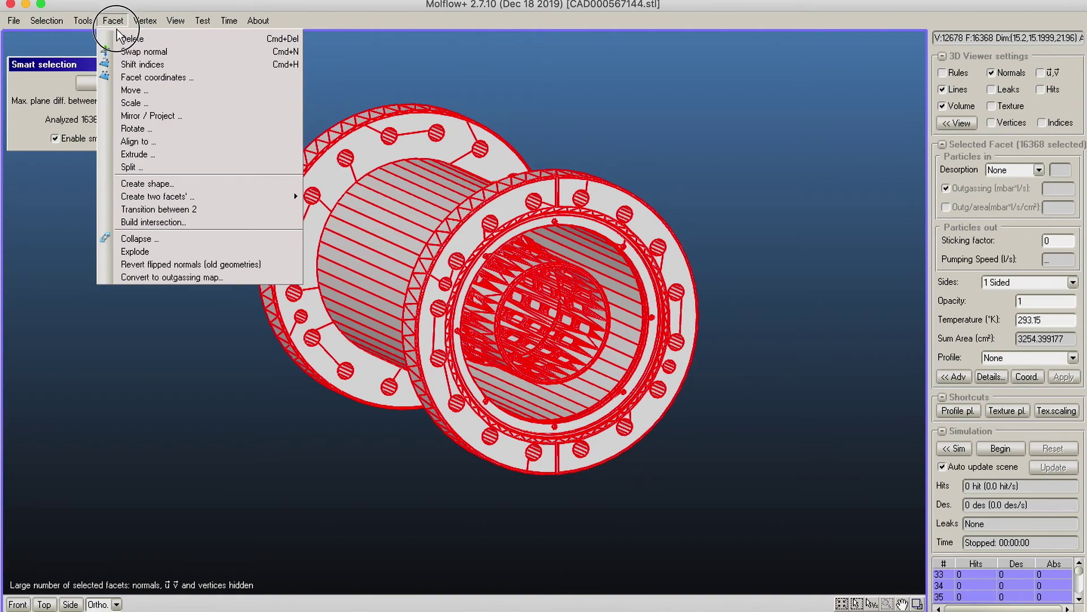
click(146, 51)
click(717, 129)
right_drag(717, 130, 169, 33)
right_drag(314, 147, 427, 107)
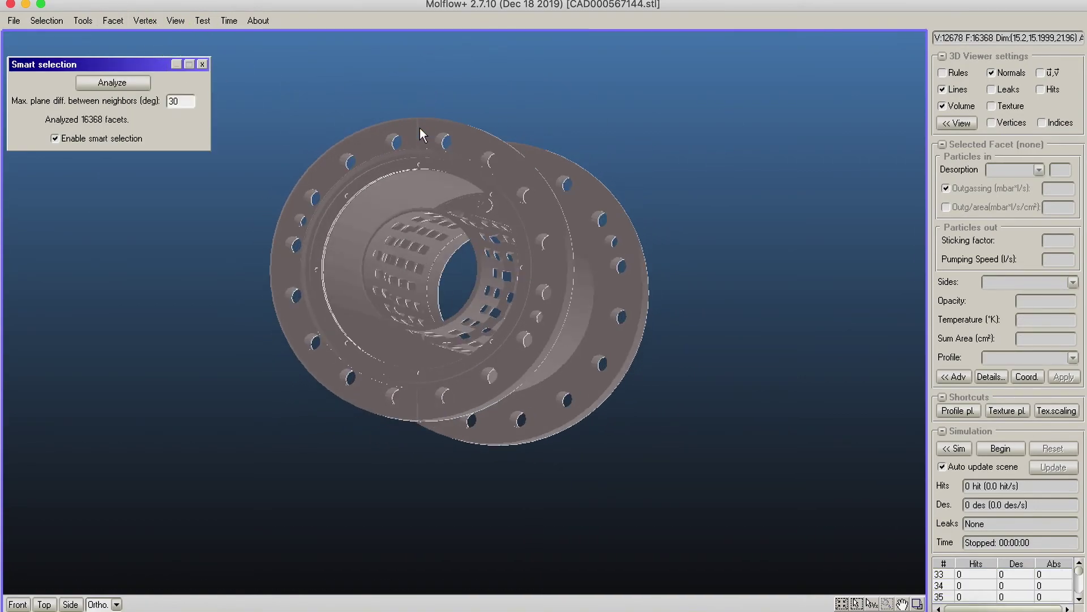
Smart-select the outer tube's inner cylindrical wall and inspect the direction of its normals.
click(369, 209)
right_drag(369, 212, 440, 301)
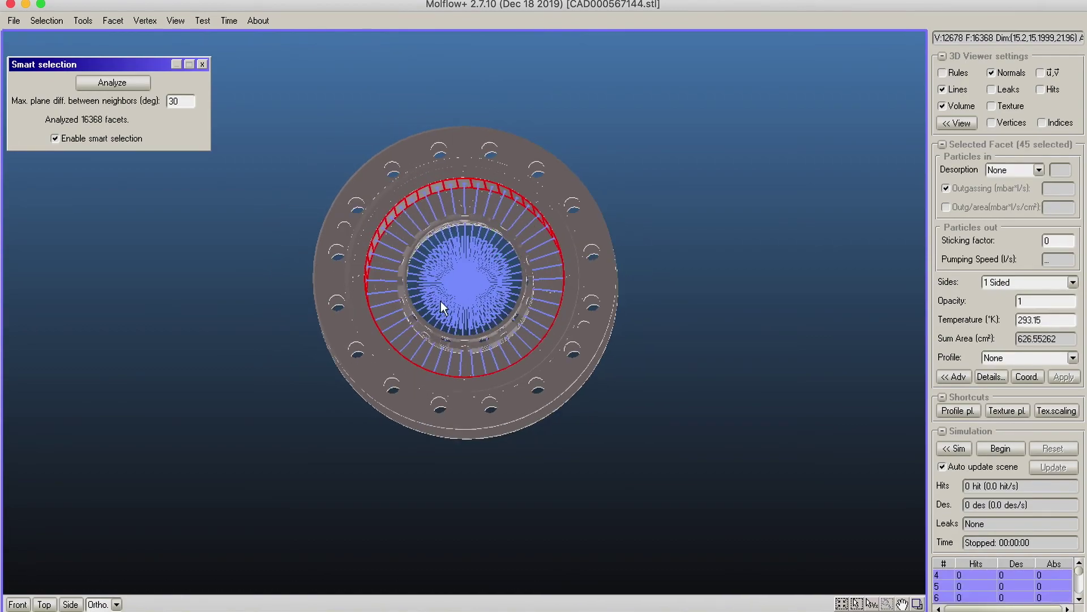
scroll(379, 211, up, 3)
mouse_move(507, 255)
right_down()
mouse_move(509, 215)
mouse_move(602, 433)
mouse_move(636, 277)
mouse_move(408, 289)
mouse_move(396, 381)
mouse_move(566, 305)
mouse_move(563, 315)
mouse_move(393, 243)
mouse_move(832, 434)
right_up()
right_drag(784, 396, 633, 243)
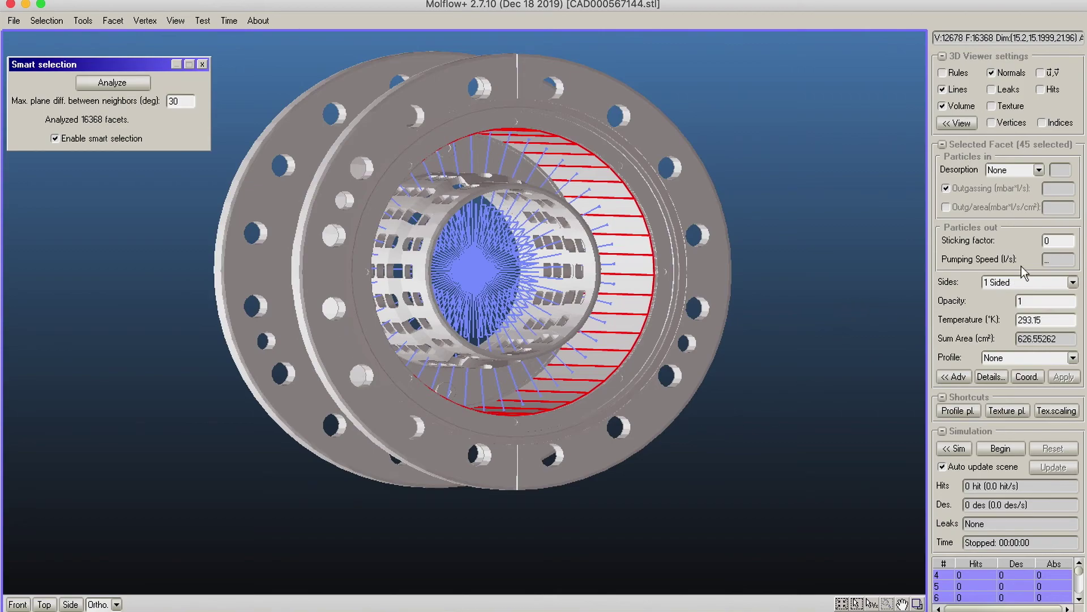
Set the sticking factor of the selected outer tube wall facets to 0.5 and apply it.
text(.5)
right_drag(605, 187, 575, 261)
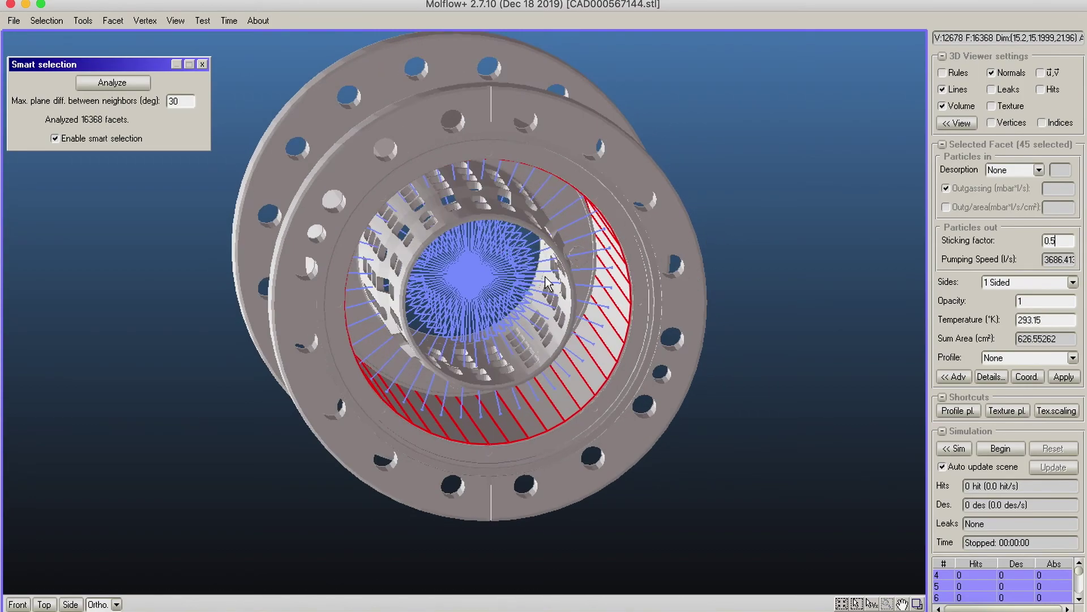
right_drag(637, 297, 764, 292)
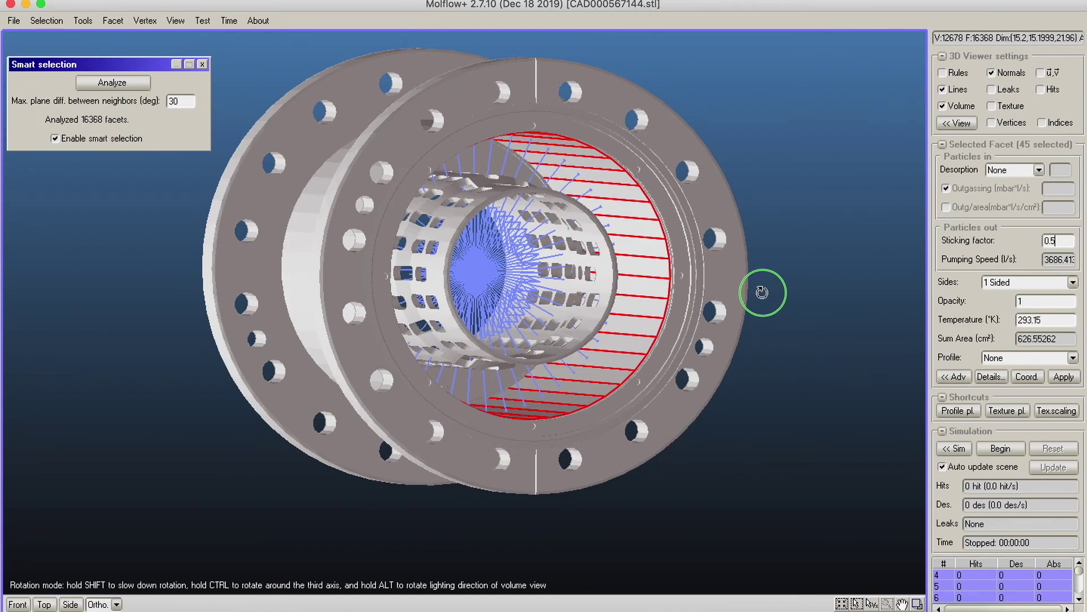
click(1065, 378)
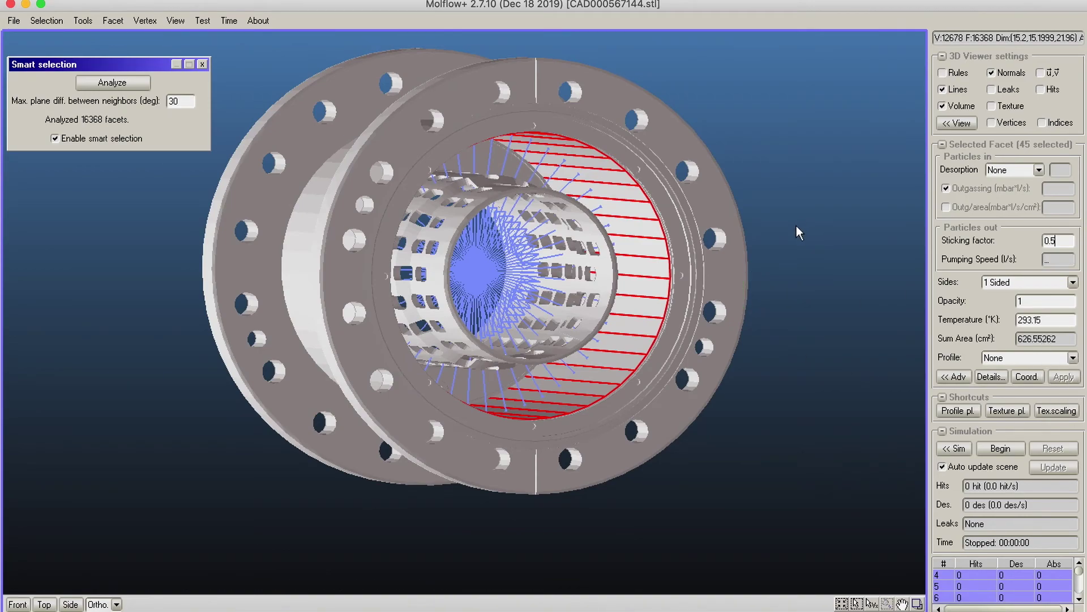
right_drag(789, 223, 783, 253)
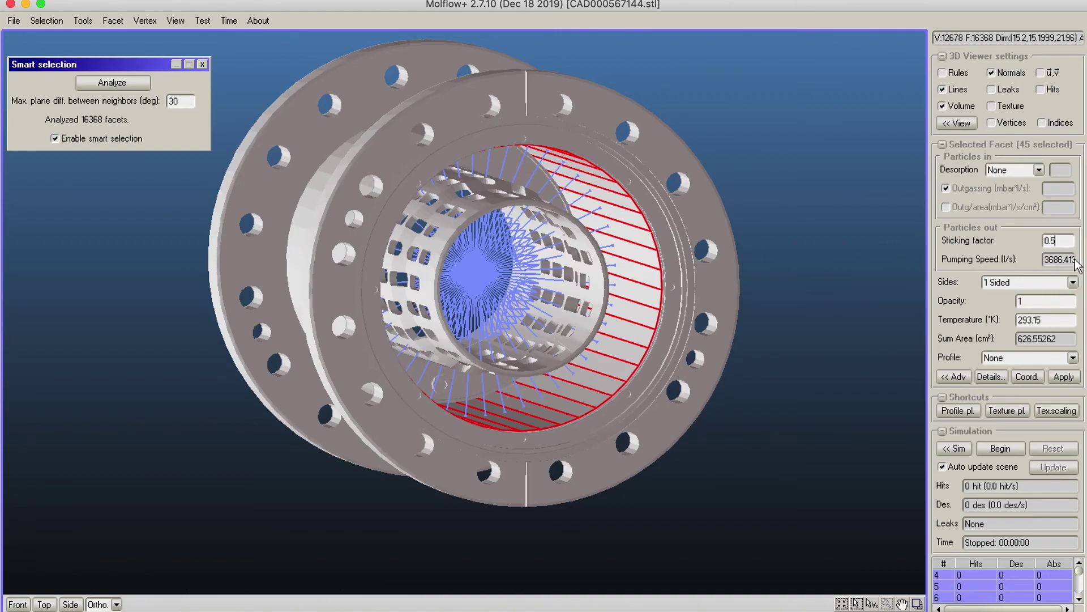
click(1065, 377)
Smart-select the inner surface of the slotted RF screen and inspect the selected facets.
right_drag(844, 299, 794, 211)
scroll(669, 220, up, 3)
scroll(666, 214, up, 3)
scroll(665, 184, down, 5)
right_drag(665, 179, 638, 208)
click(539, 183)
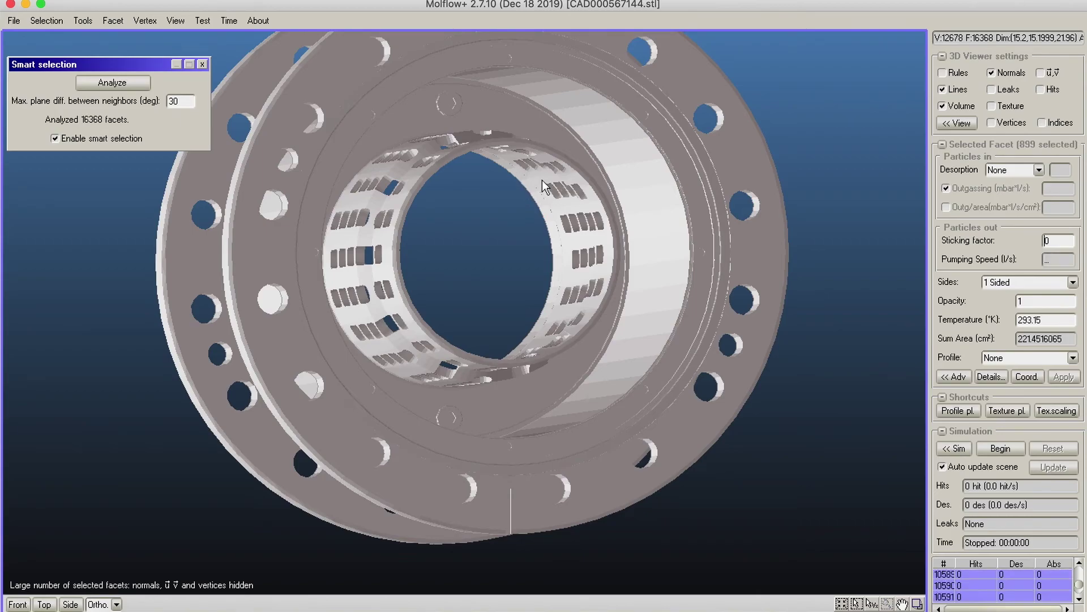
click(542, 180)
right_drag(607, 206, 444, 336)
right_drag(509, 213, 821, 306)
middle_drag(759, 297, 684, 303)
scroll(614, 252, down, 5)
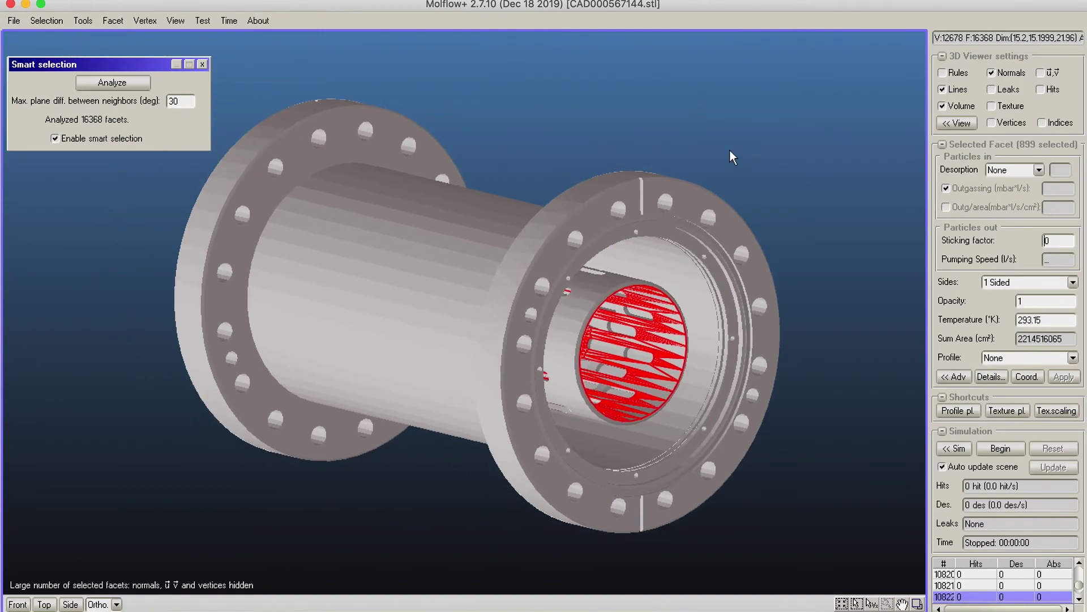
Clear the selection, close smart selection, and show the assembly as a wireframe in side view.
click(730, 149)
click(201, 64)
right_drag(291, 89, 816, 129)
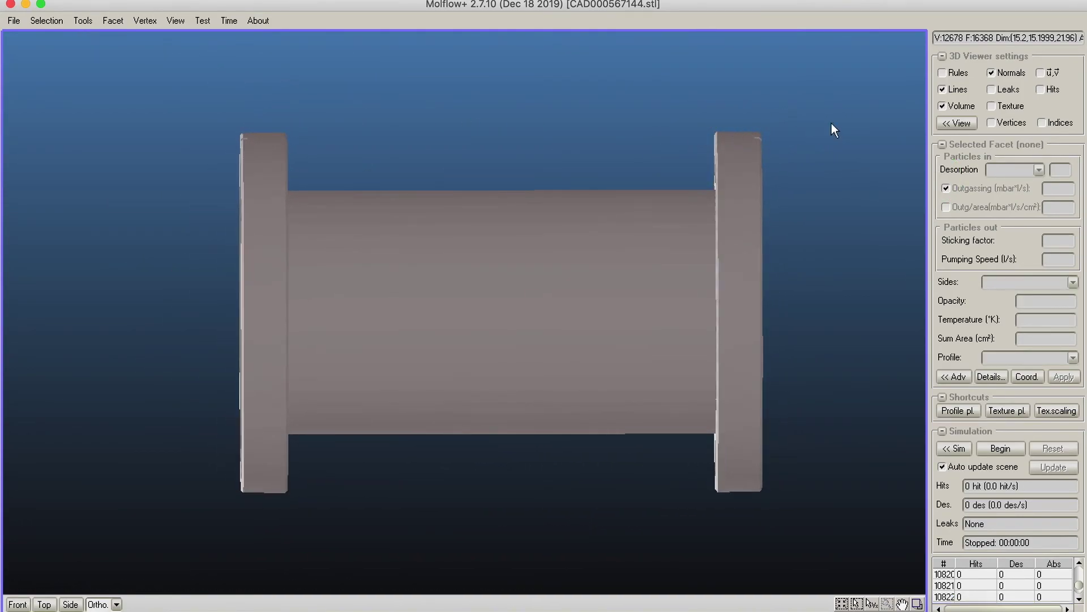
click(970, 104)
mouse_move(618, 240)
middle_down()
mouse_move(599, 176)
mouse_move(616, 226)
middle_up()
scroll(599, 186, up, 4)
right_drag(615, 227, 605, 204)
middle_drag(608, 204, 544, 242)
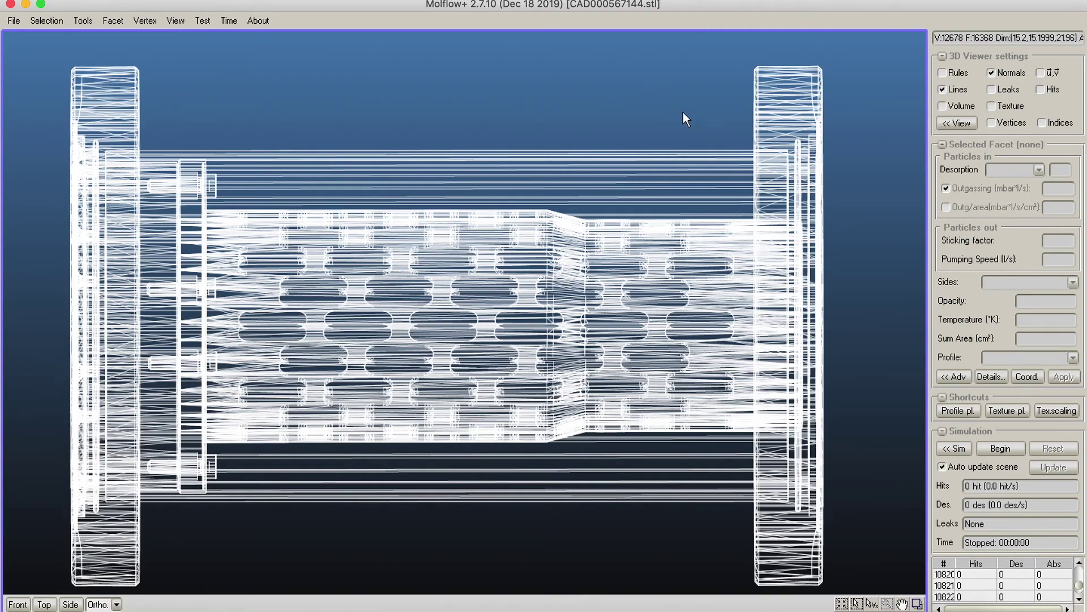
Select one vertex at each end of the inner screen and list their coordinates.
key(Tab)
click(207, 211)
key(Tab)
shift+click(802, 225)
click(145, 20)
mouse_move(159, 41)
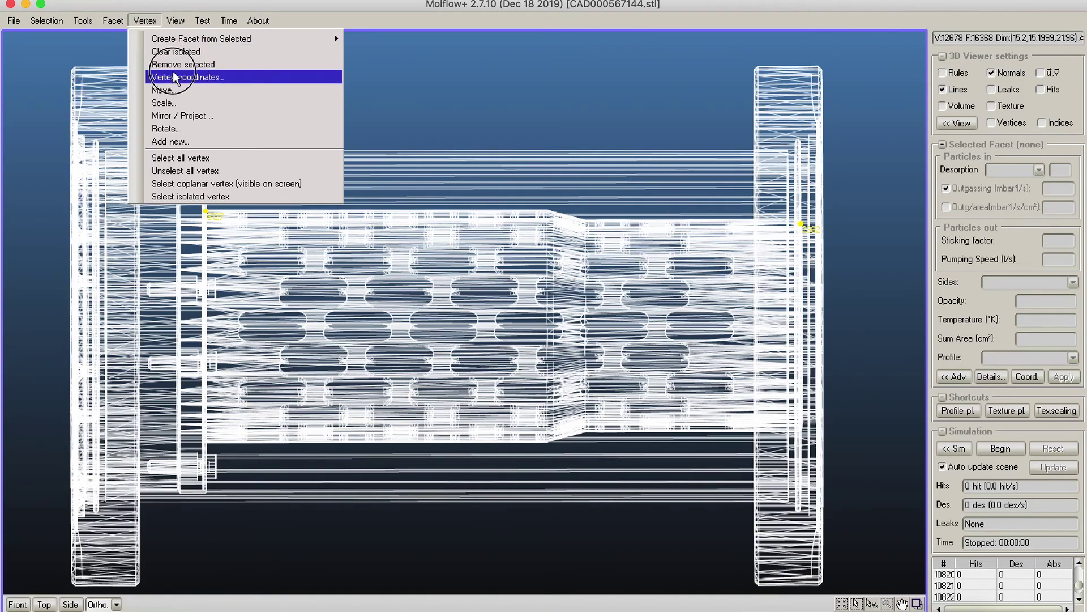
click(187, 77)
drag(583, 195, 570, 273)
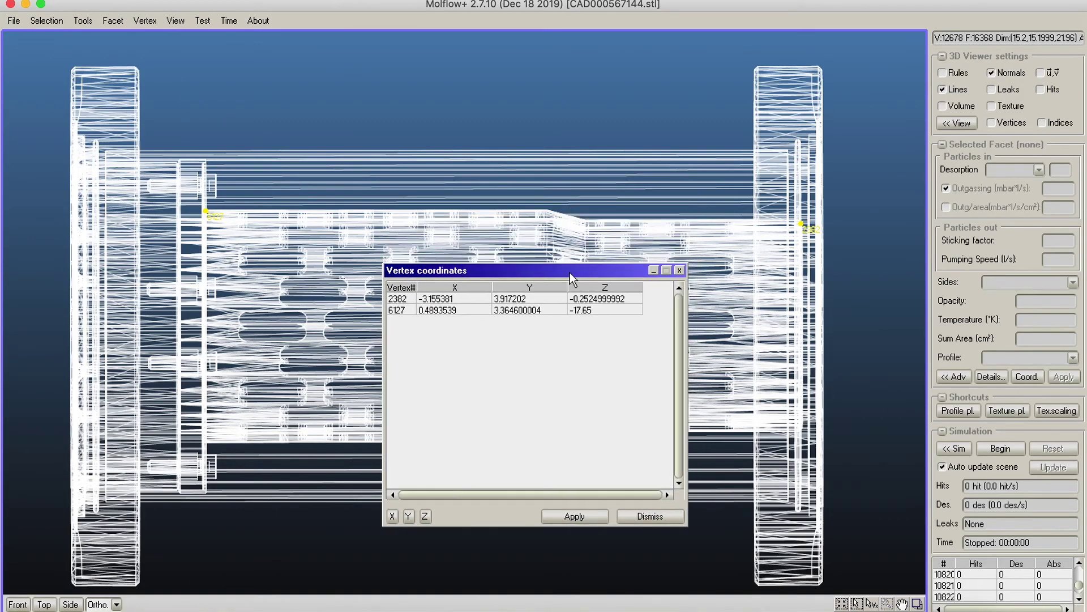
Show the coordinate axis rules and move the vertex coordinates window clear of the geometry.
click(943, 73)
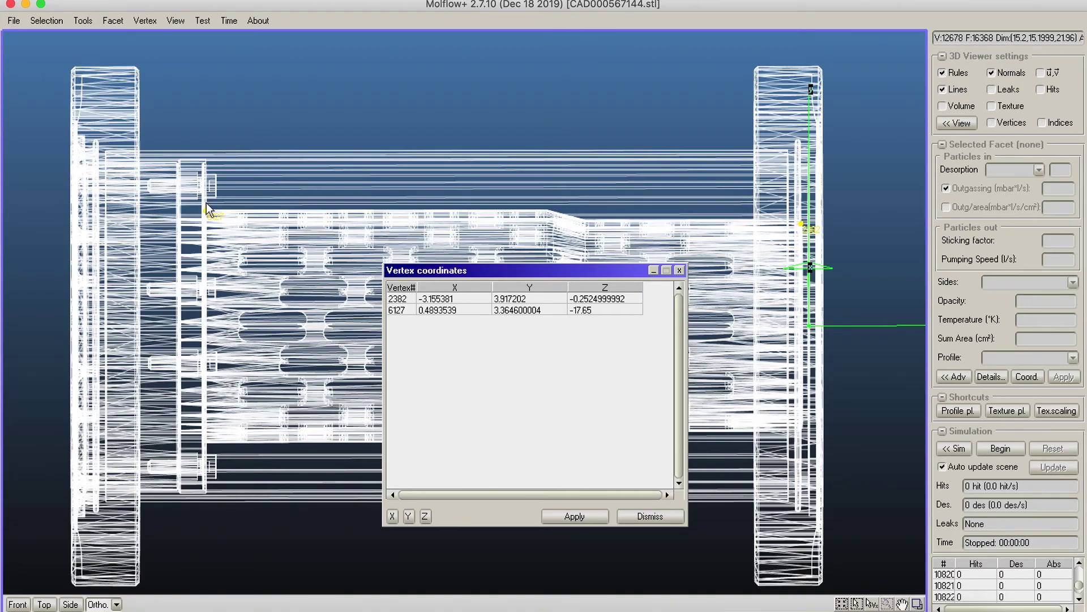
drag(544, 269, 823, 92)
right_drag(597, 213, 440, 164)
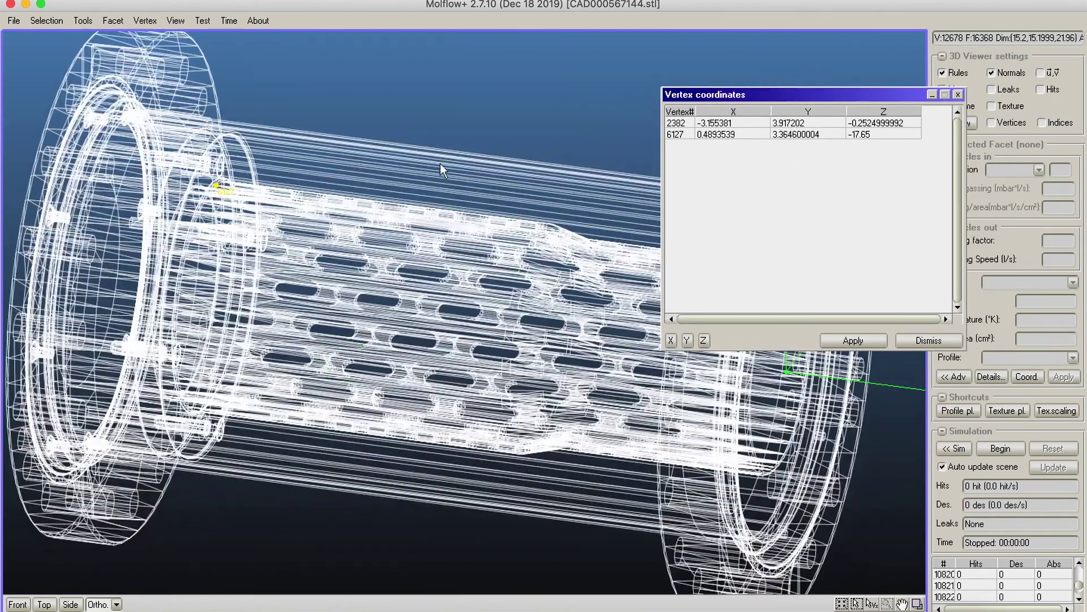
Clear the vertex selection and add two vertices at X 1 and X -1, both with Y 0 and Z -15.
key(Tab)
click(489, 110)
click(145, 20)
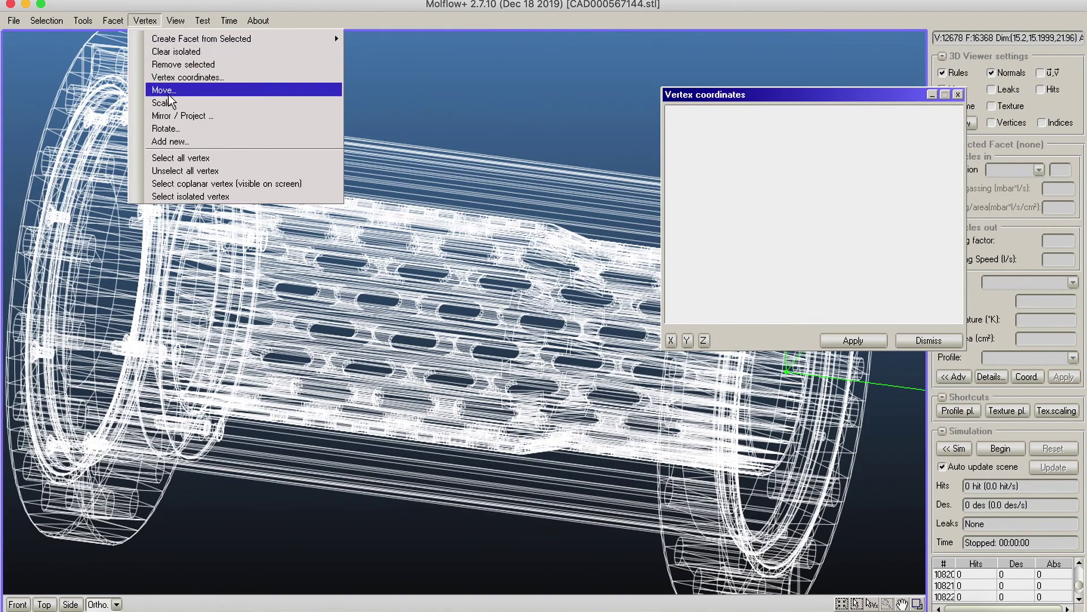
click(181, 142)
drag(514, 273, 484, 44)
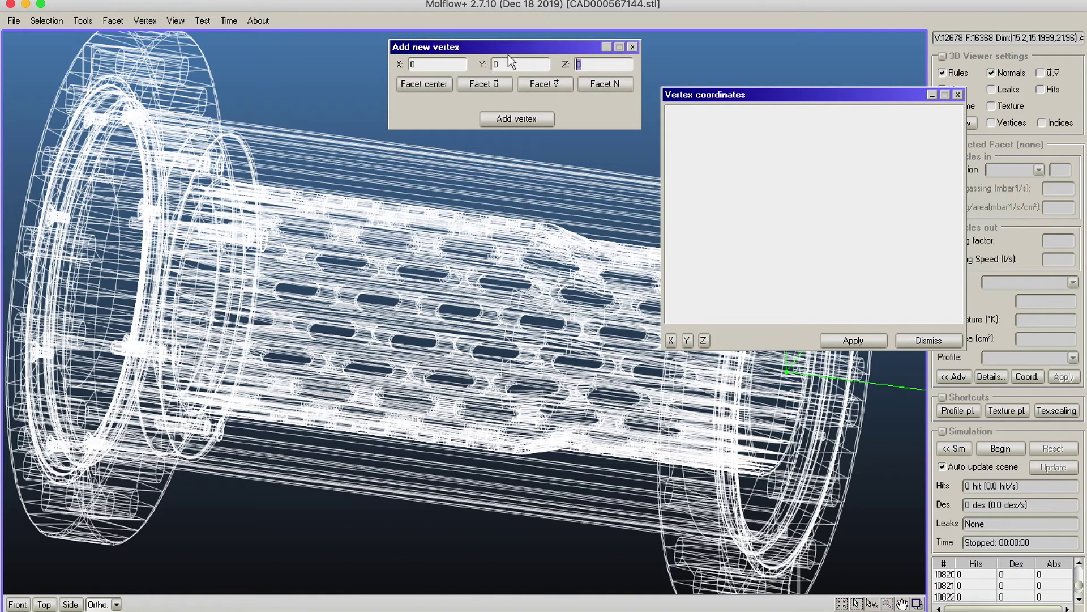
text(-15)
drag(418, 64, 386, 59)
text(1)
click(523, 119)
text(-)
click(532, 122)
Add two more vertices at X -1 and X 1, both with Y 0 and Z -1.
drag(596, 62, 495, 51)
text(-1)
click(514, 123)
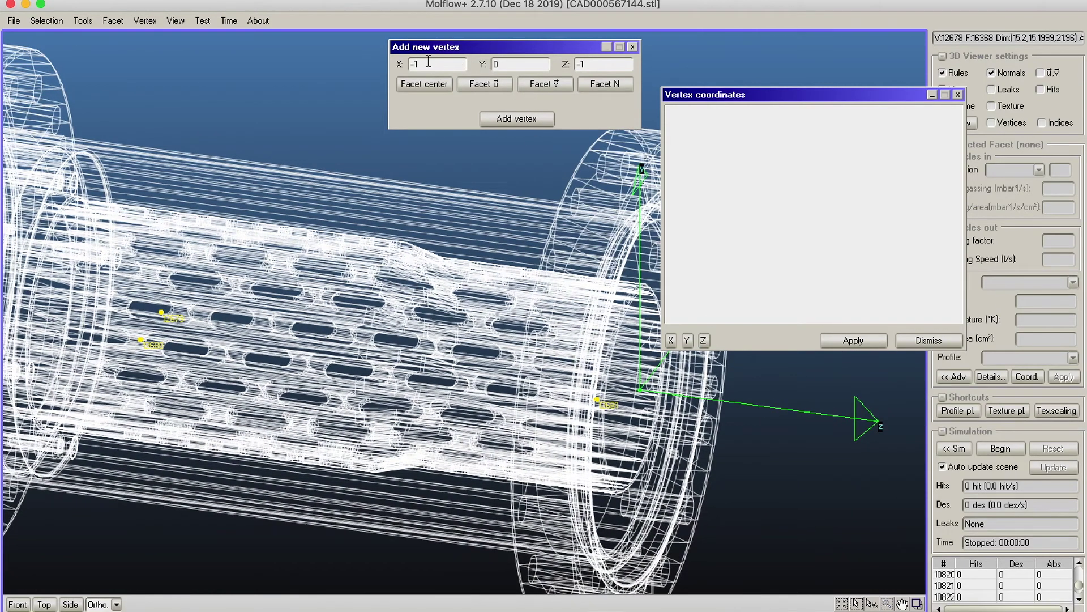
drag(429, 61, 378, 62)
text(1)
Create a rectangular facet from the four selected vertices inside the screen.
click(145, 20)
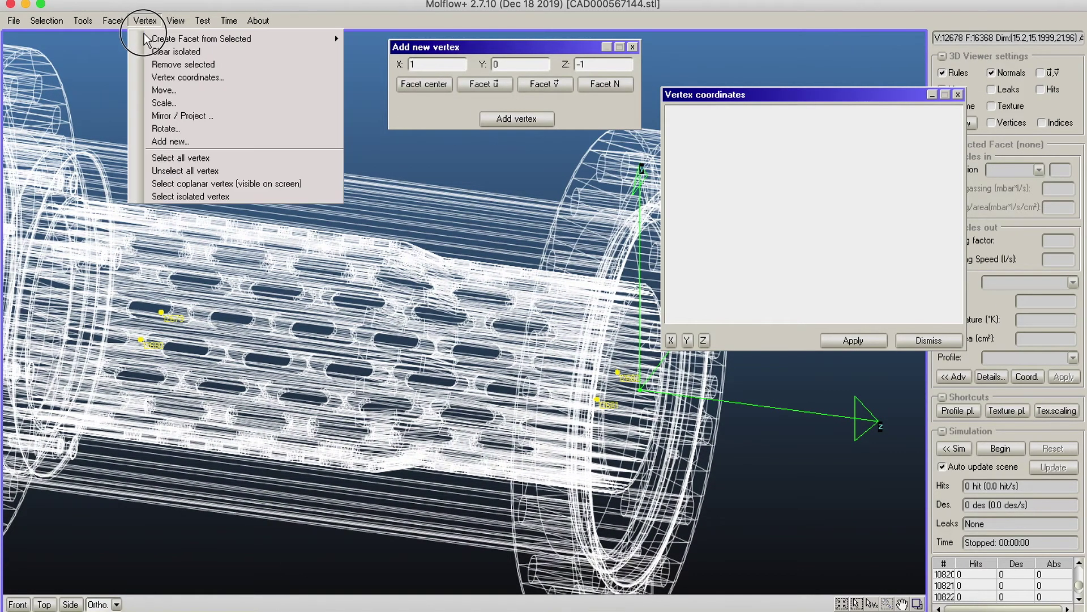
mouse_move(326, 40)
click(371, 44)
middle_drag(365, 221, 316, 189)
right_drag(369, 257, 223, 164)
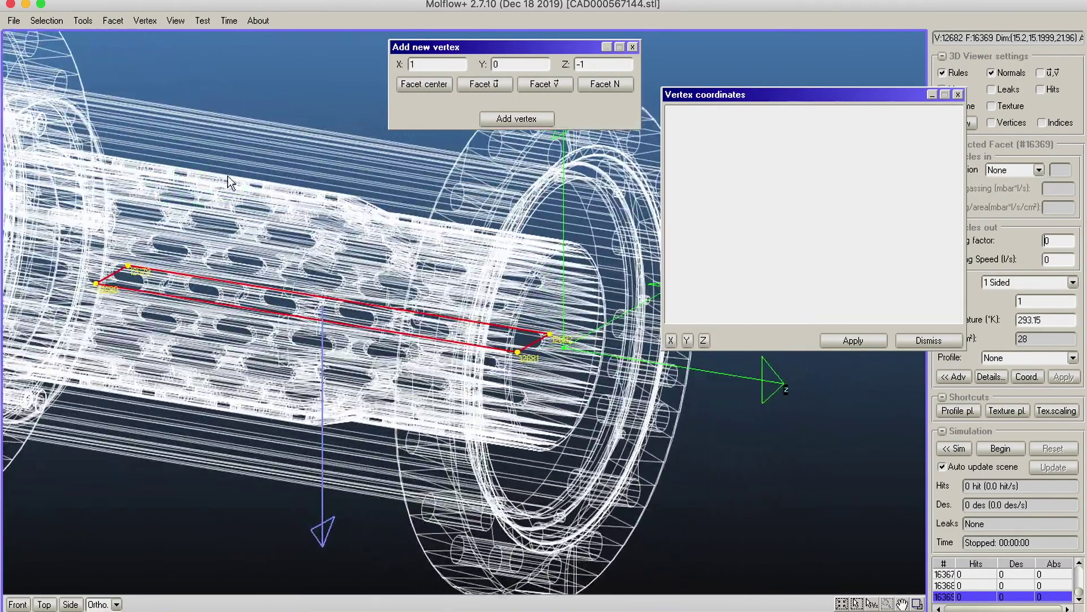
right_drag(156, 212, 201, 104)
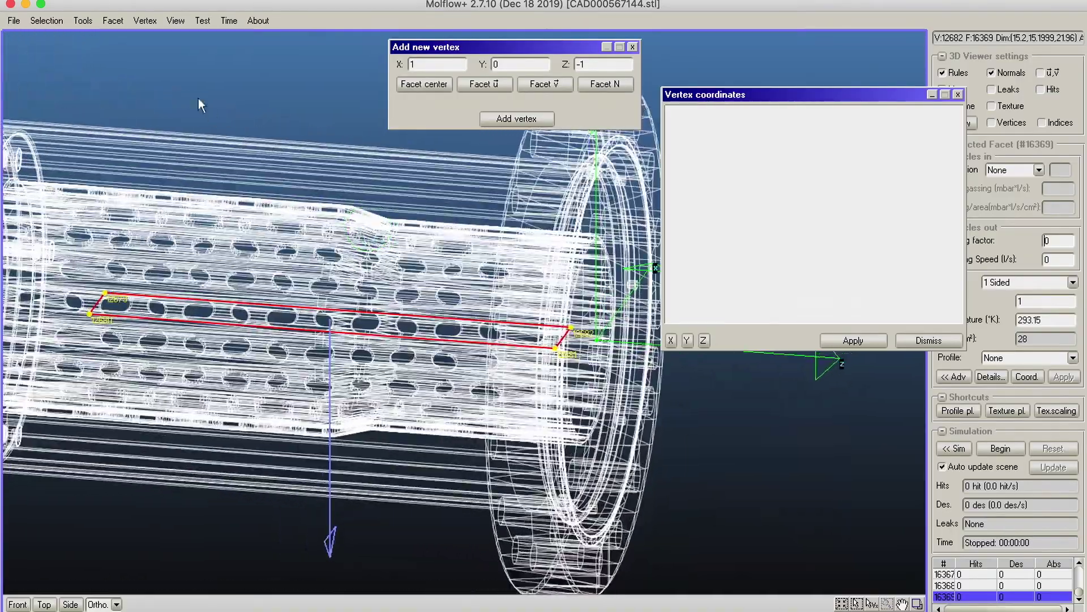
click(113, 21)
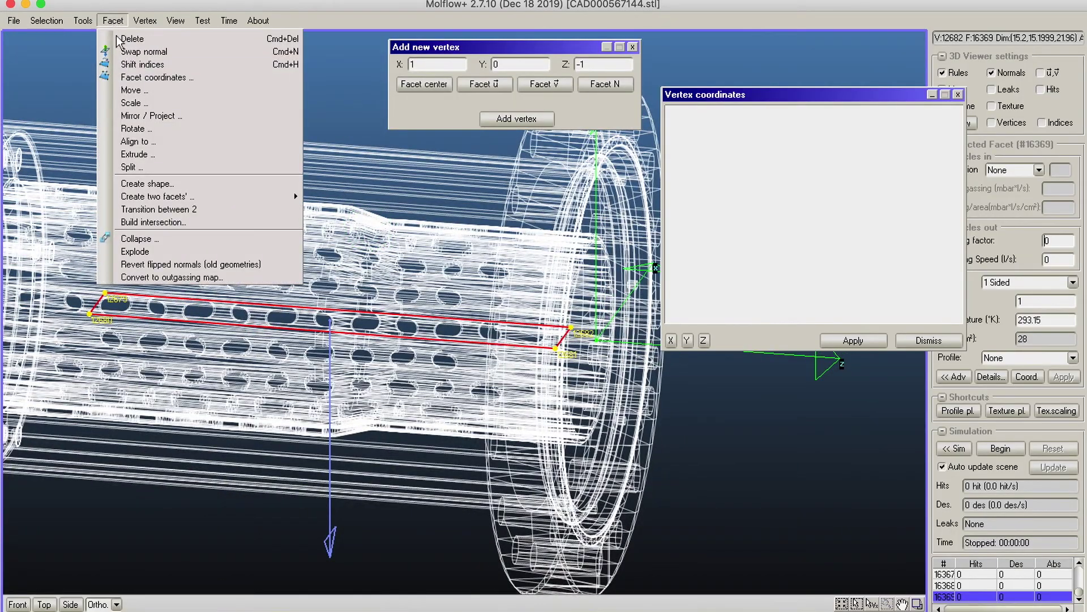
click(156, 184)
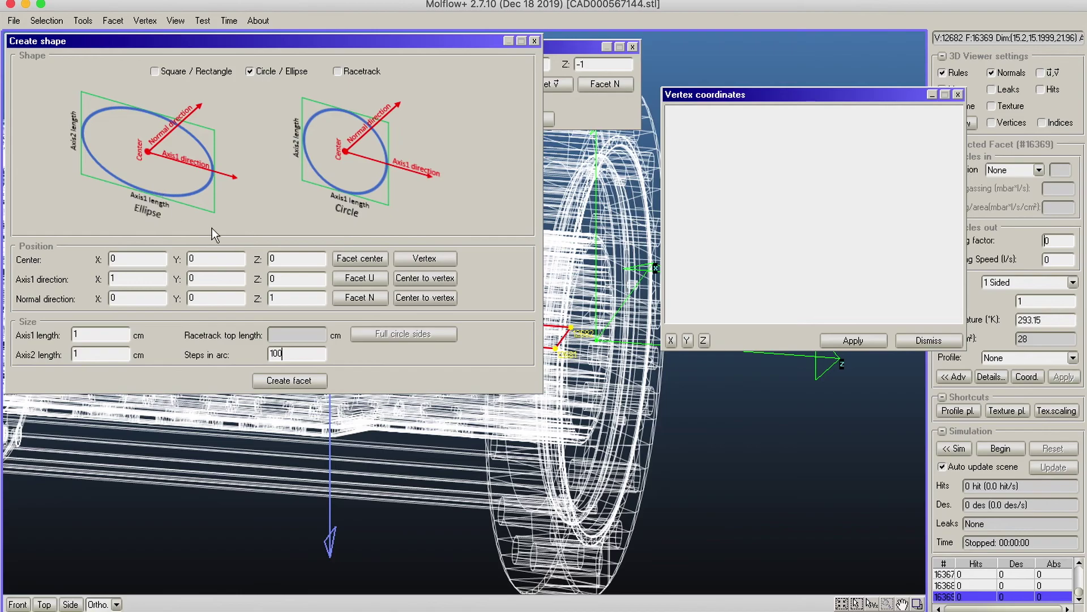
click(186, 72)
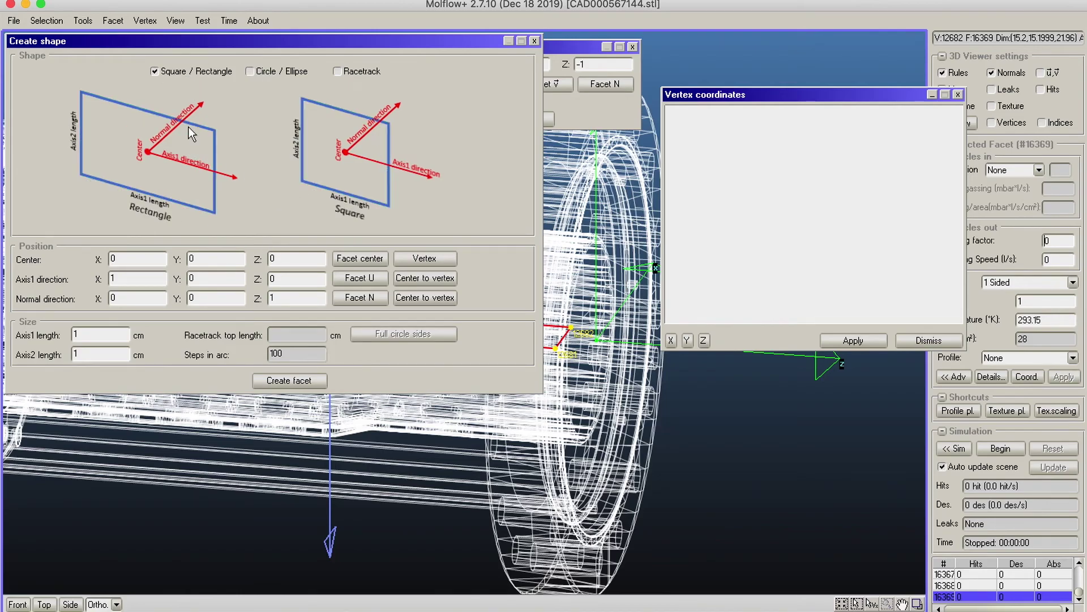
click(536, 42)
Examine the new rectangular facet's position inside the screen from the side and along the tube axis.
middle_drag(361, 222, 443, 199)
right_drag(443, 200, 414, 206)
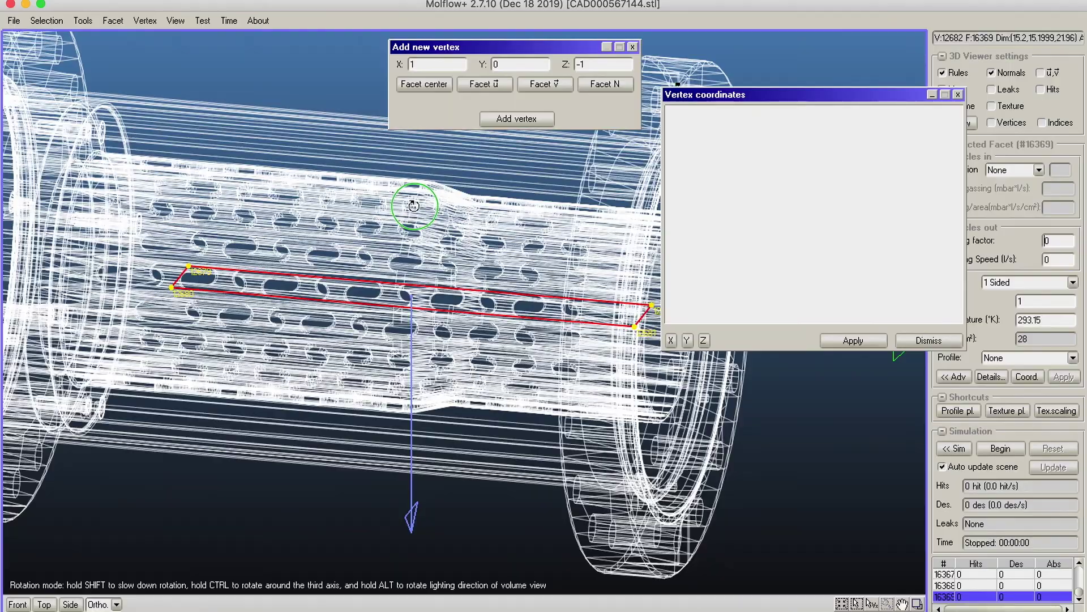
middle_drag(413, 206, 363, 228)
right_drag(363, 229, 419, 170)
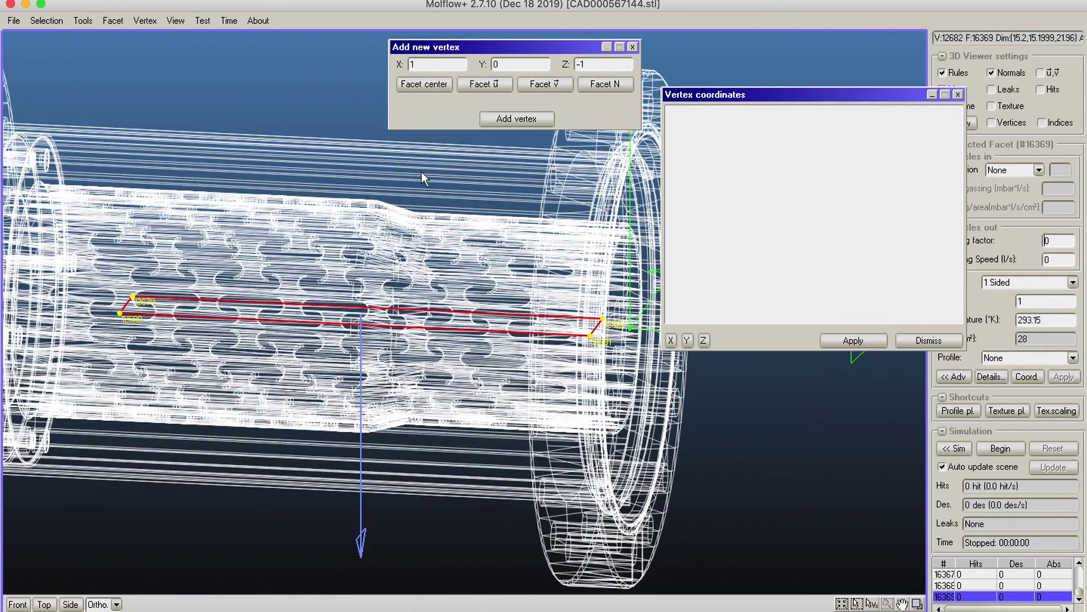
middle_drag(297, 103, 283, 146)
right_drag(283, 146, 269, 172)
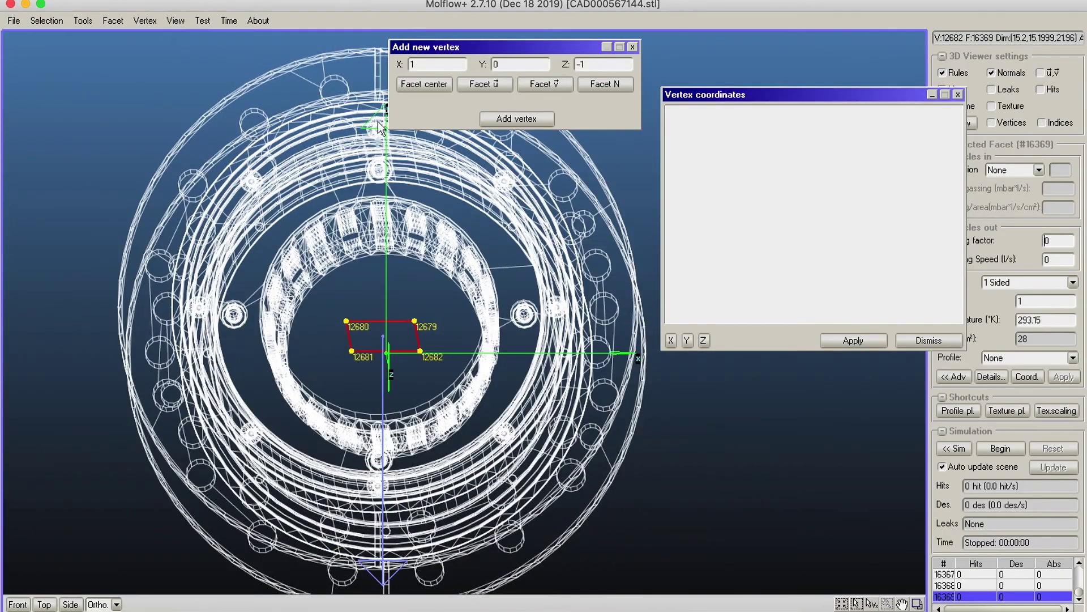
right_drag(277, 266, 555, 255)
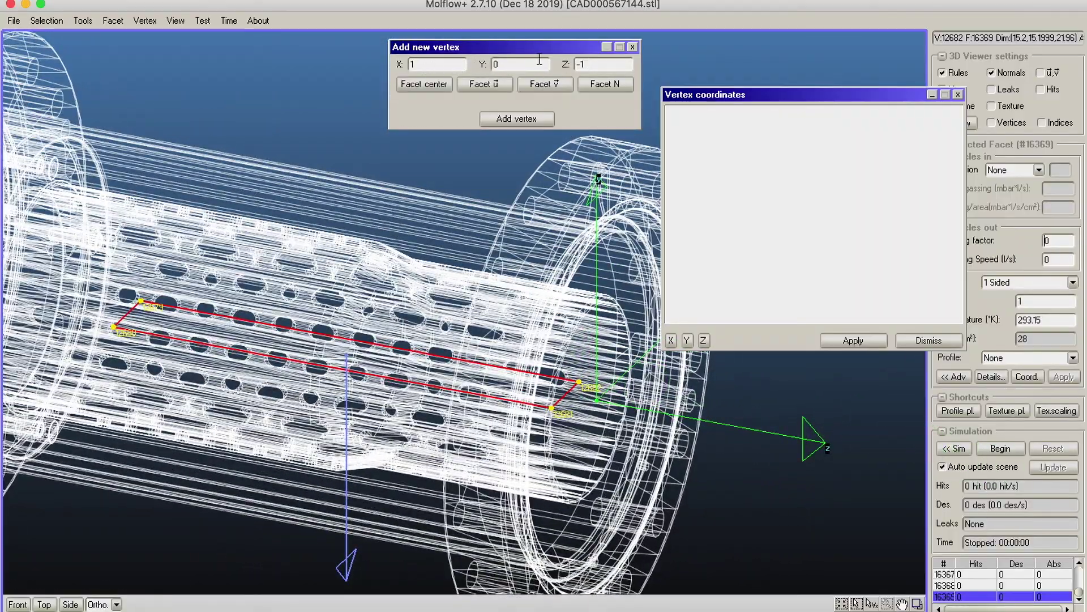
Add a vertex at X 0, Y 15, Z -1.
double_click(436, 64)
text(0)
double_click(497, 65)
text(15)
click(509, 121)
scroll(477, 258, down, 5)
scroll(464, 257, up, 2)
Add a vertex at X 0, Y 7, Z -1.
double_click(492, 64)
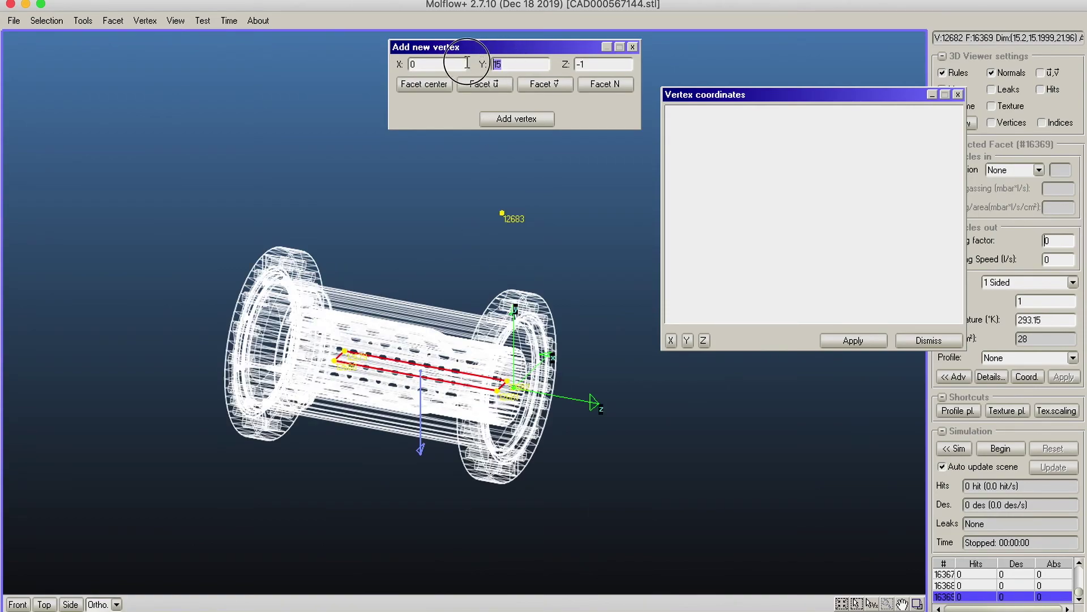
text(7)
click(522, 121)
mouse_move(535, 164)
right_down()
mouse_move(543, 189)
mouse_move(538, 176)
right_up()
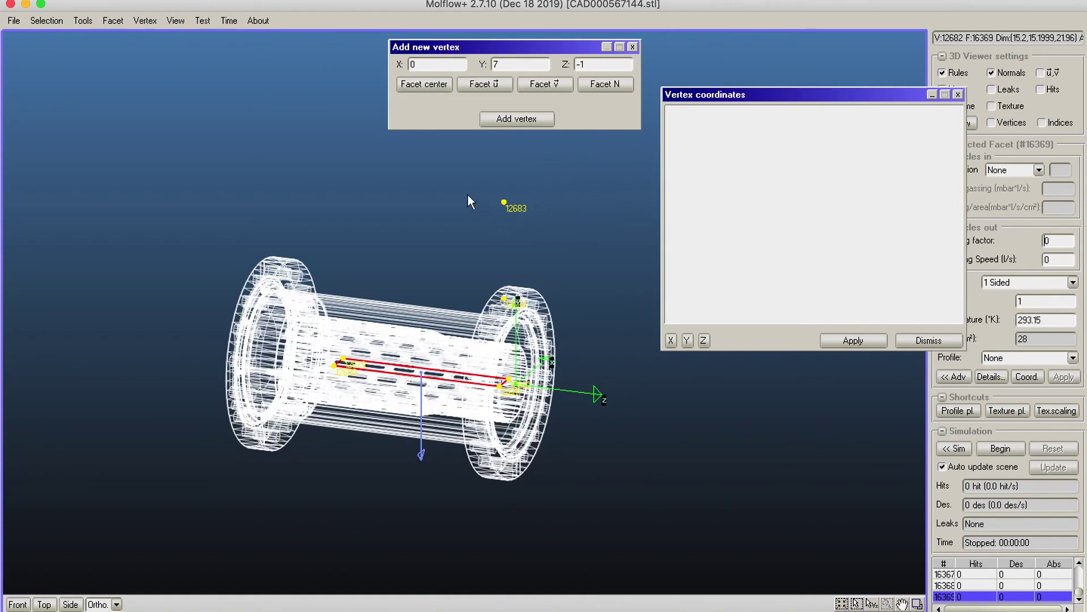
Clear the selection of the rectangular facet and the outlying vertex, and add another vertex at X 0, Y 7, Z -1.
shift+drag(478, 172, 570, 258)
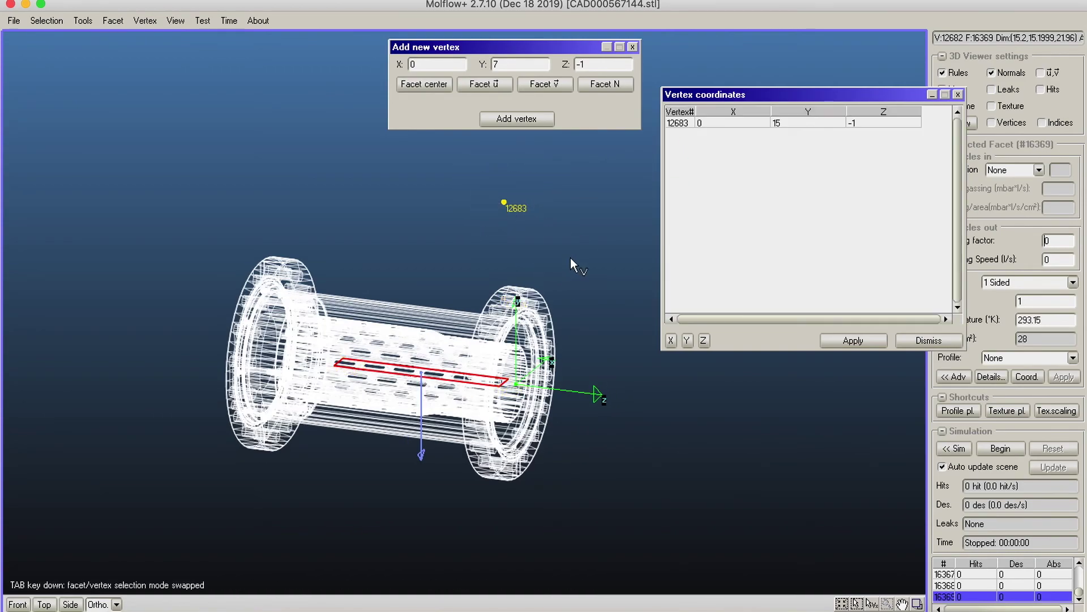
click(489, 192)
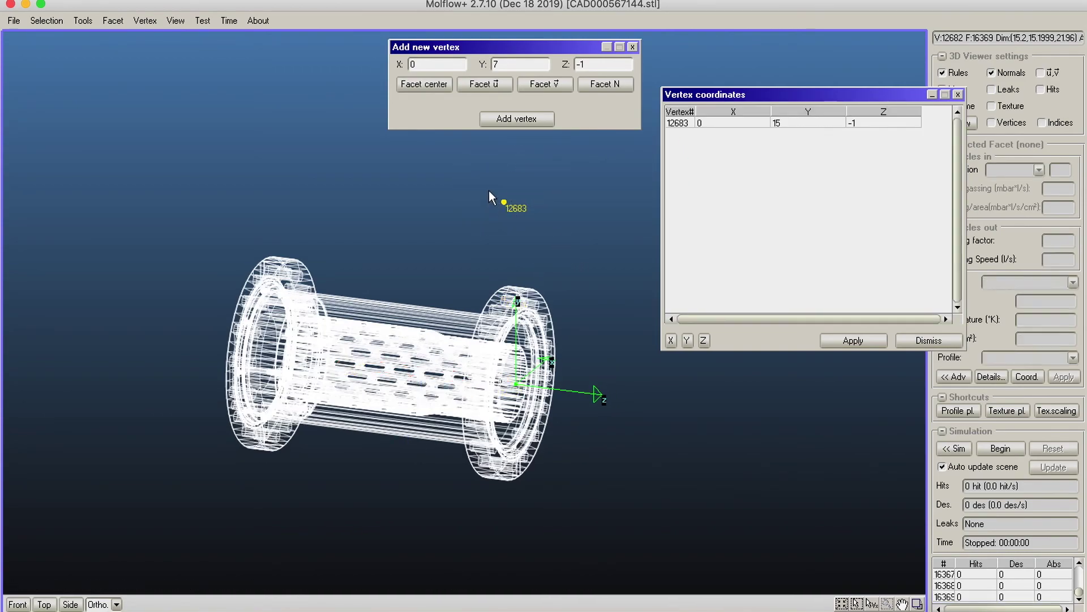
shift+click(503, 171)
click(510, 119)
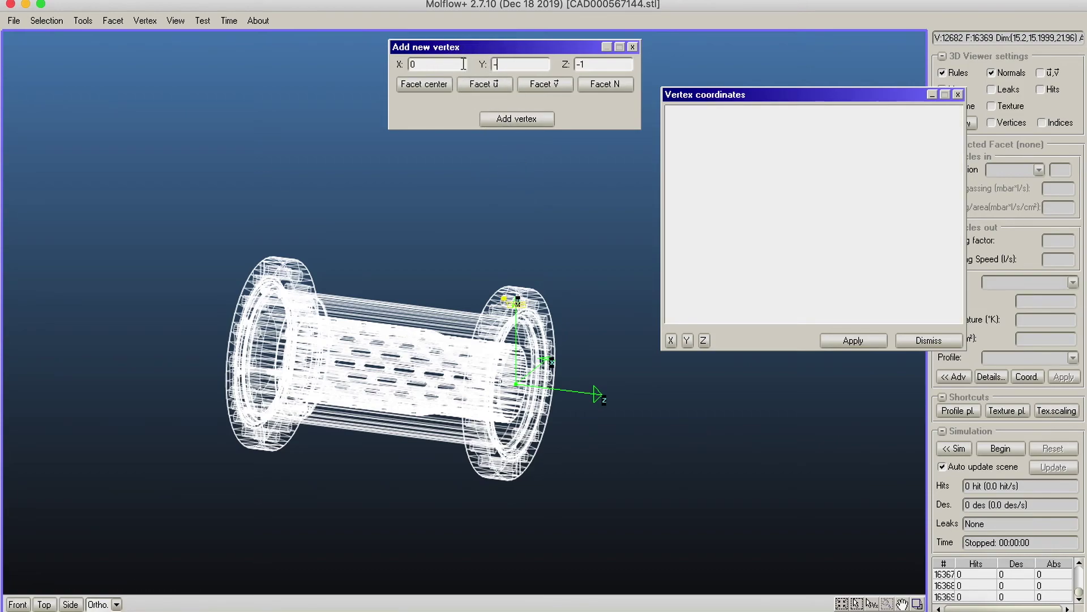
Add vertices at X 0, Y -7, Z -1, at X 0, Y -7, Z -15, and at X 0, Y 7, Z -15.
click(516, 119)
click(517, 64)
click(507, 123)
click(534, 61)
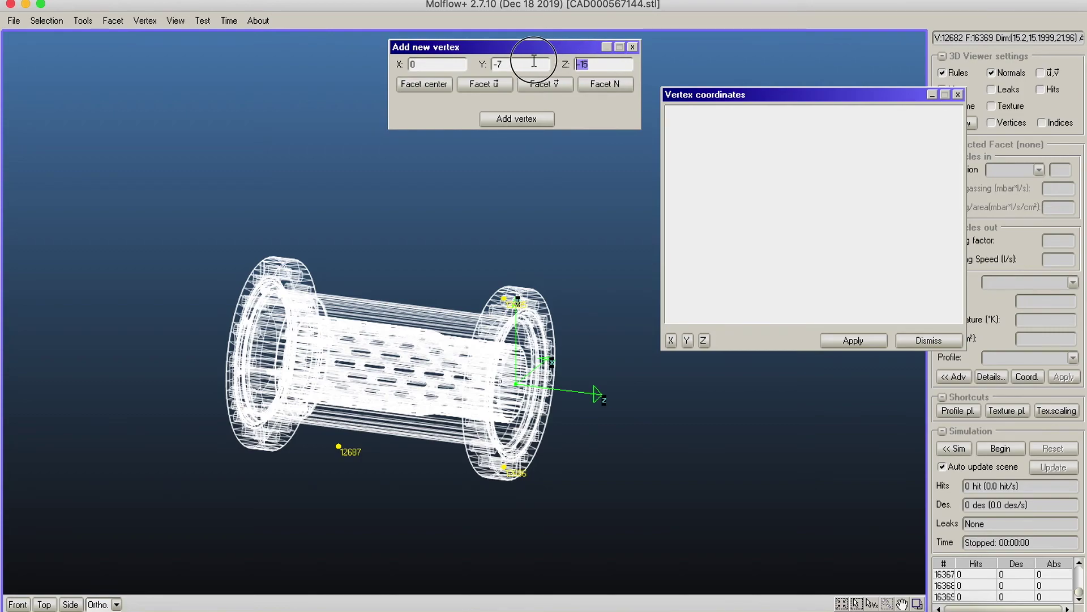
click(494, 64)
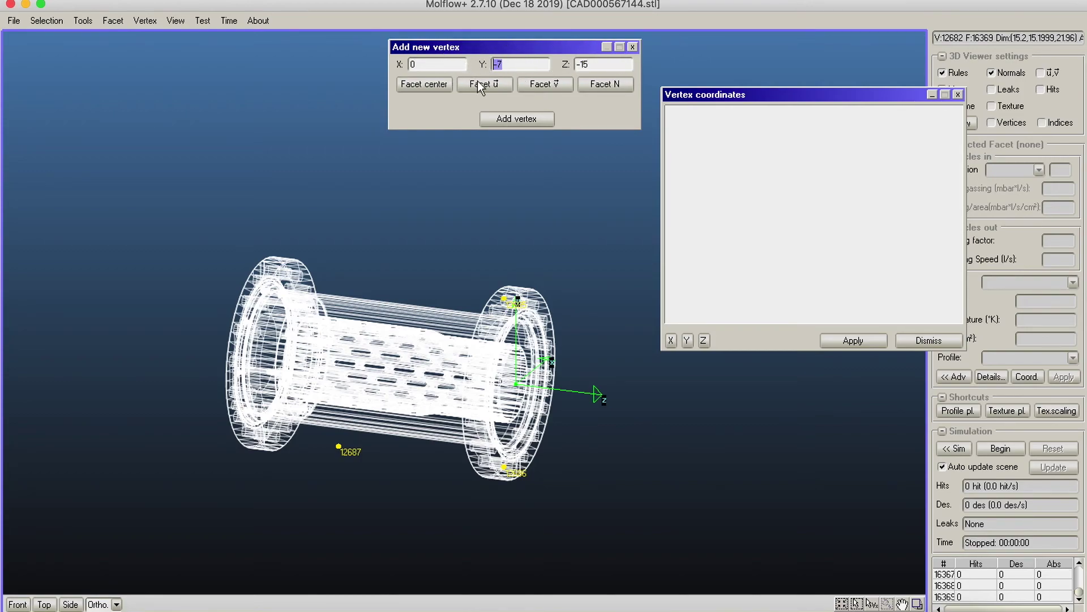
text(7)
click(505, 118)
Create a convex hull facet from the four selected vertices and close the vertex entry and vertex coordinates windows.
click(145, 22)
mouse_move(334, 39)
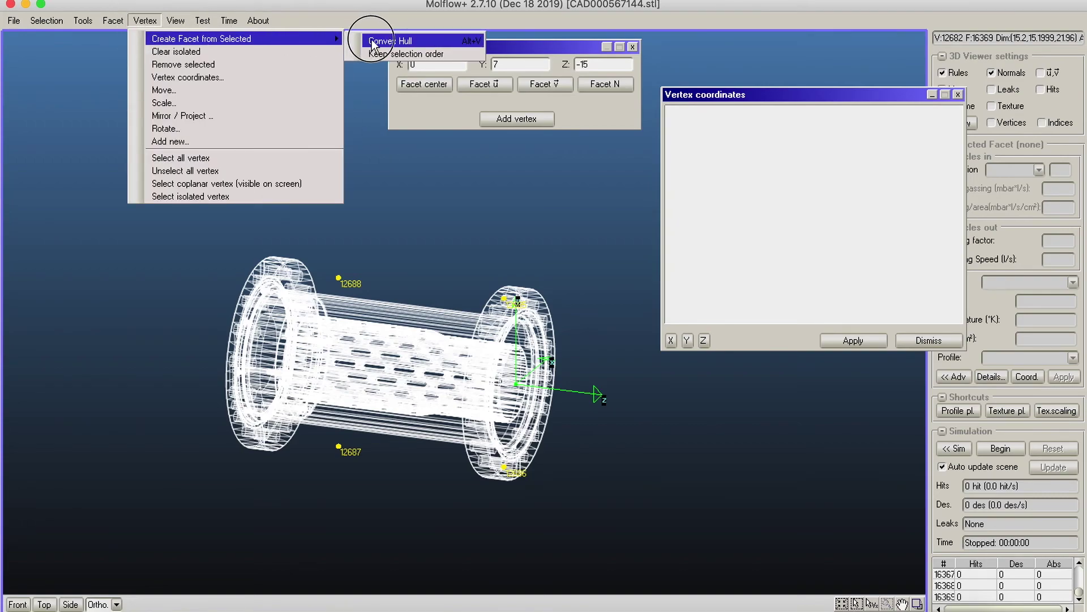
click(374, 40)
right_drag(483, 218, 440, 151)
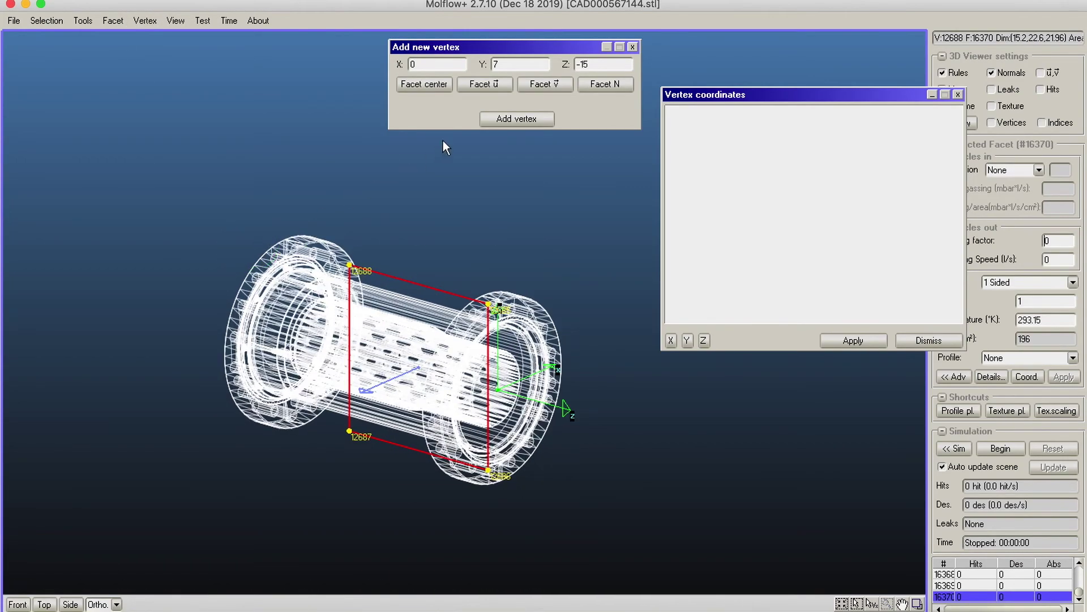
click(631, 46)
click(958, 96)
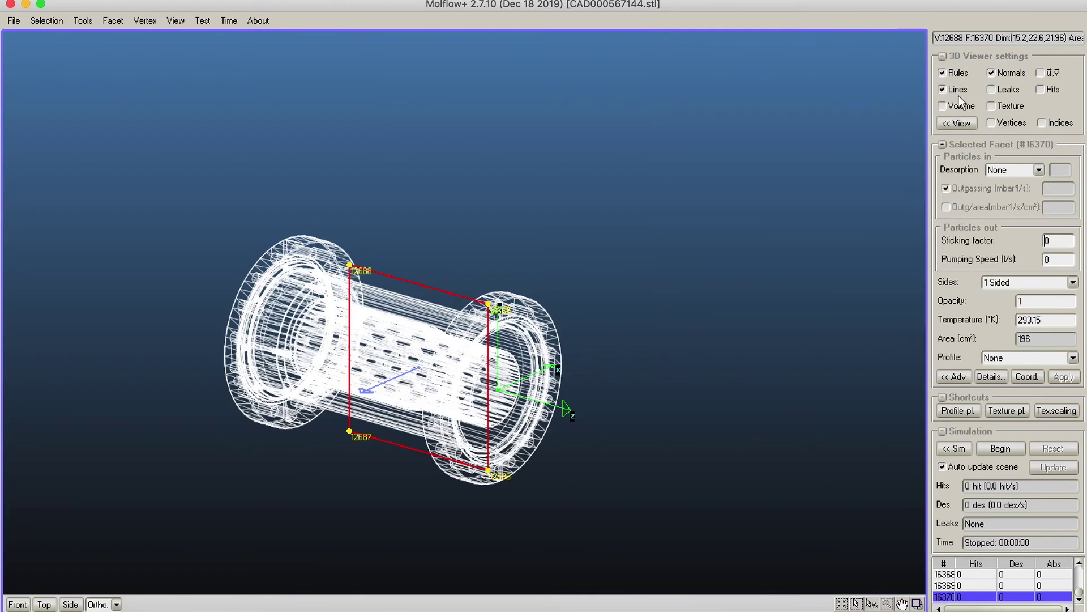
Set the new rectangular facet's opacity to 0 and make it two-sided.
middle_drag(719, 167, 755, 156)
right_drag(755, 155, 631, 156)
scroll(607, 177, up, 5)
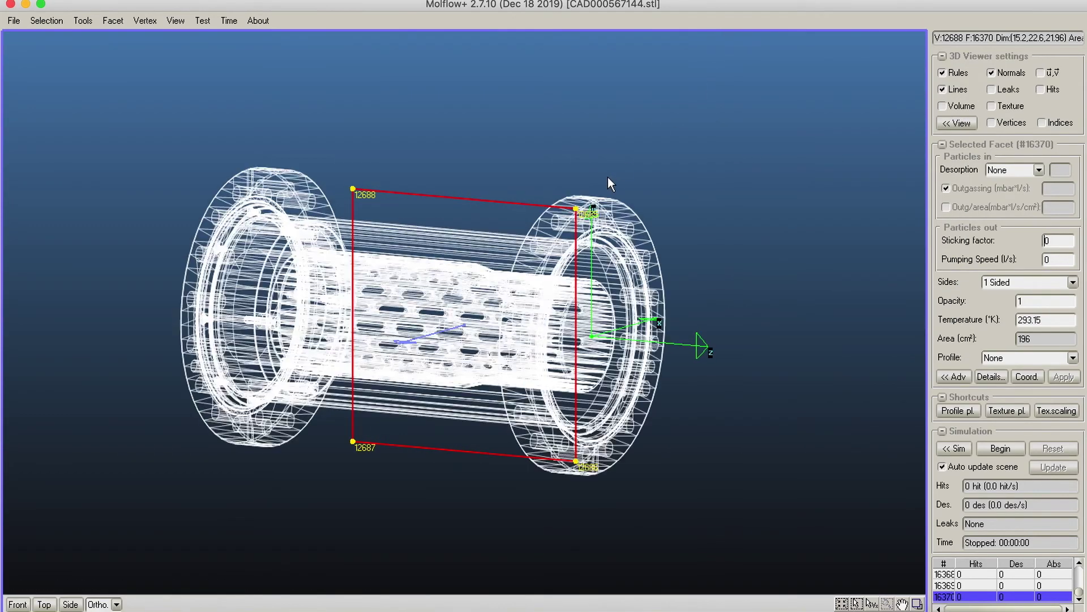
scroll(610, 174, down, 2)
right_drag(559, 136, 724, 209)
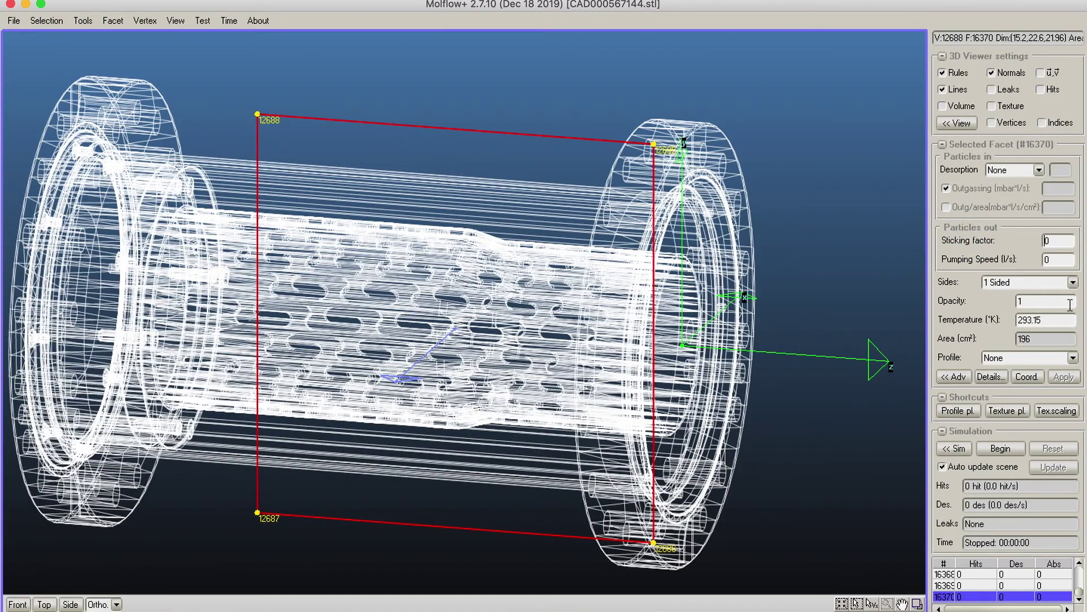
double_click(1042, 301)
text(0)
click(1073, 282)
click(1008, 305)
Apply a texture of 10 cells/cm that counts transparent passes to the rectangular facet and briefly check the texture display.
click(955, 377)
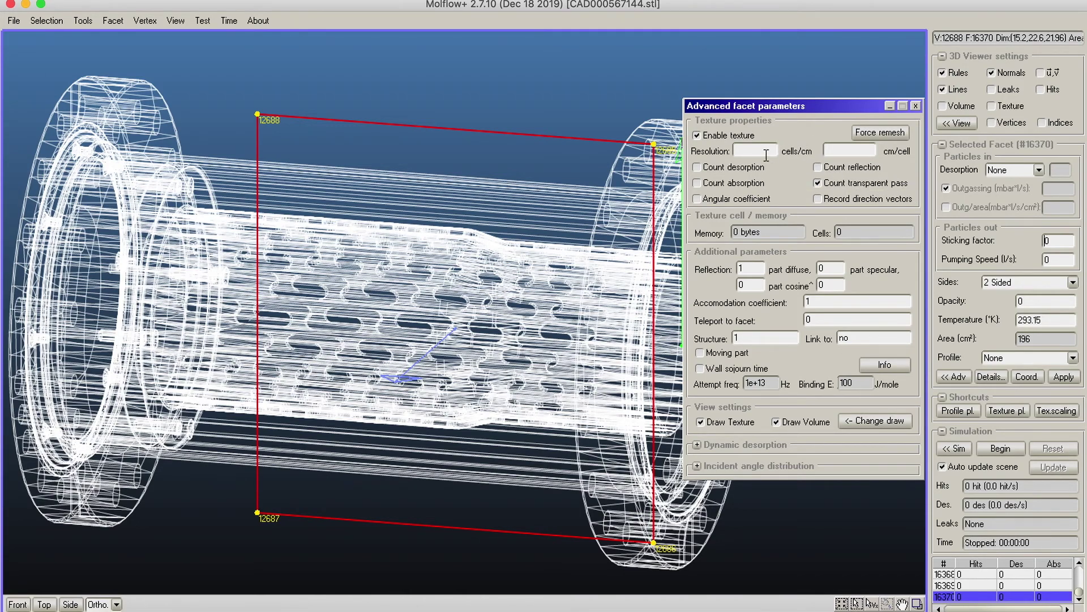
text(10)
double_click(757, 151)
click(1060, 378)
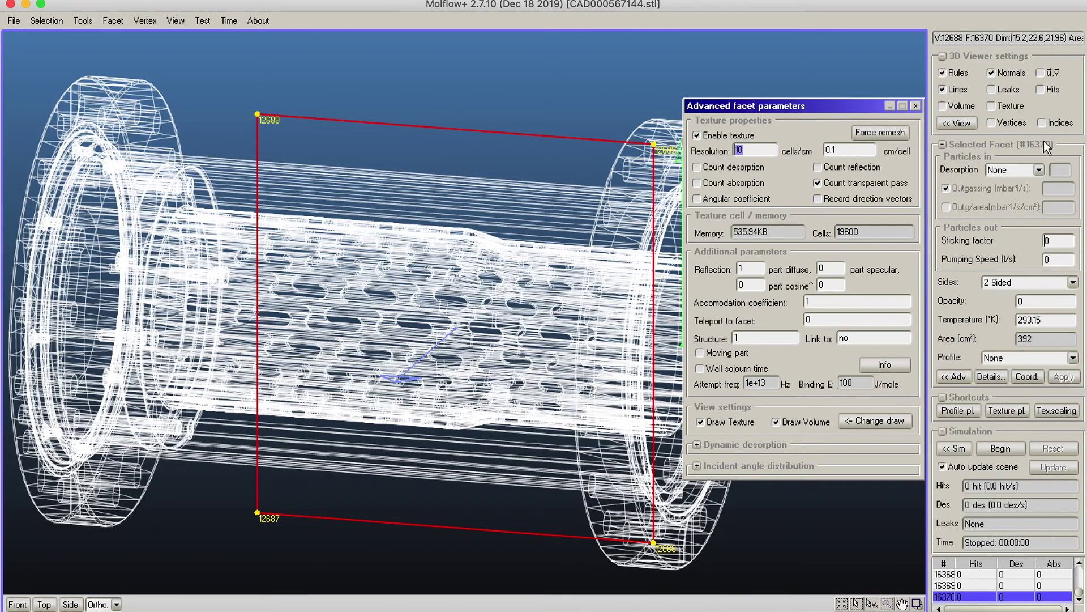
click(1013, 107)
click(1011, 107)
Select the rectangle's two vertices farthest from the origin and move them repeatedly along Z by -1 cm to lengthen the facet.
key(Tab)
click(256, 112)
shift+click(243, 507)
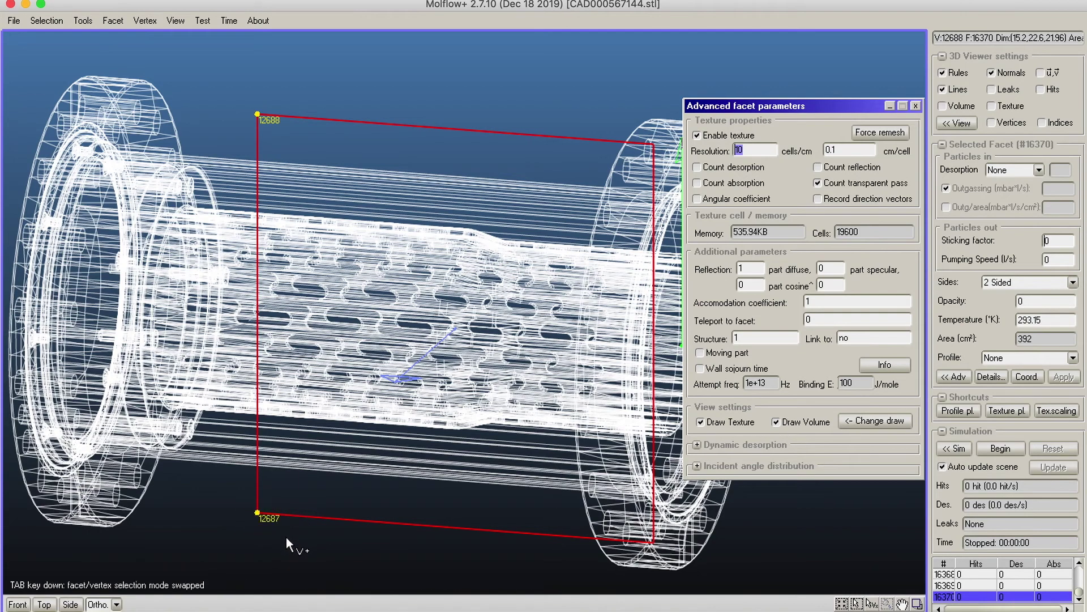
click(149, 20)
click(165, 94)
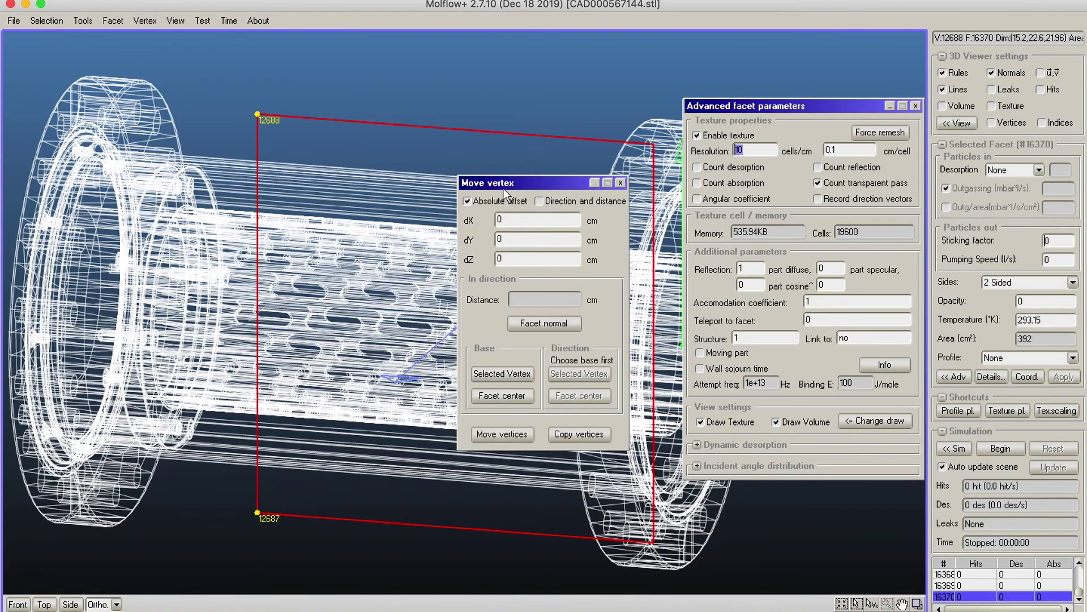
double_click(509, 259)
text(-1)
click(508, 433)
click(506, 433)
right_drag(310, 265, 510, 238)
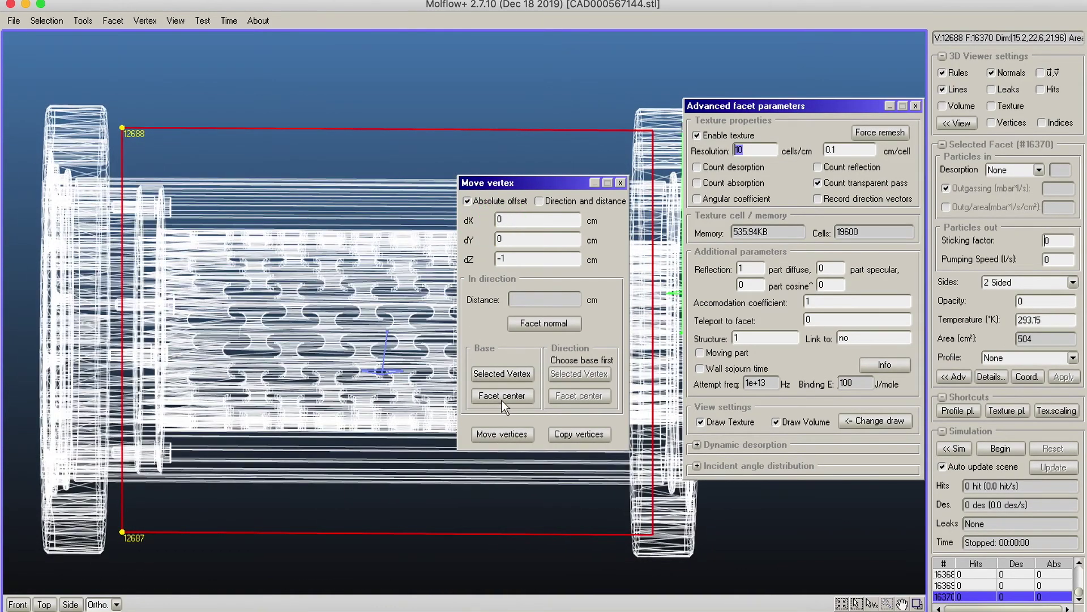
click(516, 433)
Force a remesh of the lengthened facet's texture and check its coverage by temporarily displaying textures.
middle_drag(458, 97, 451, 72)
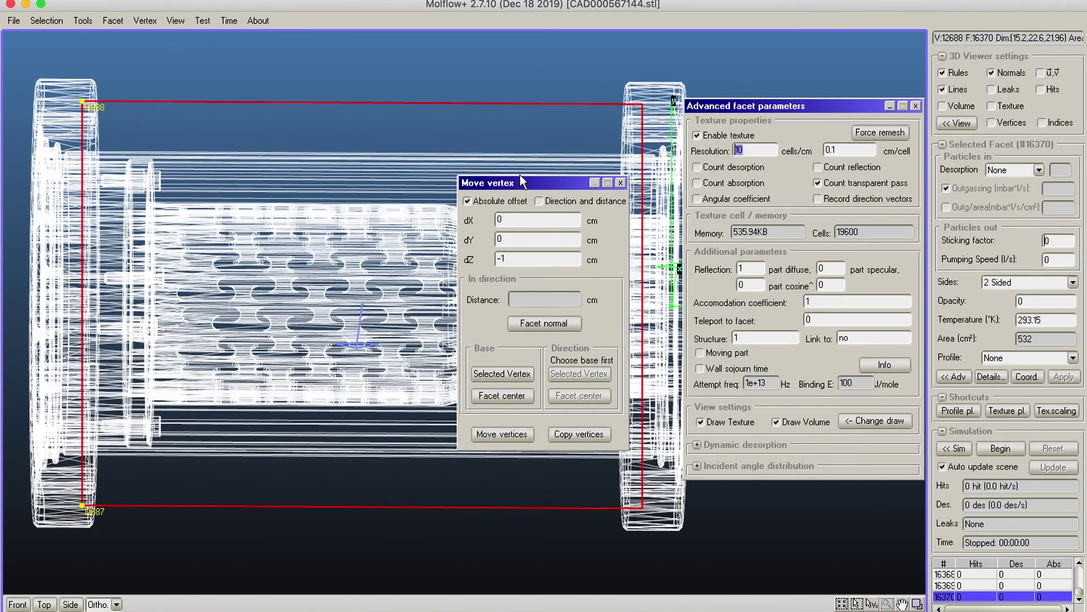
click(622, 183)
click(872, 132)
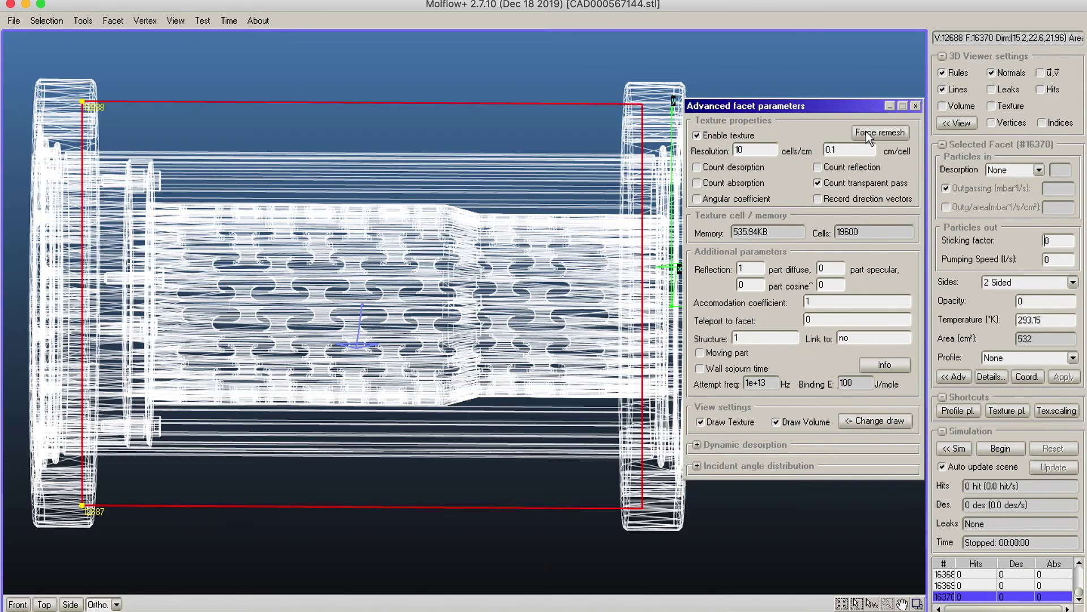
click(915, 106)
click(992, 106)
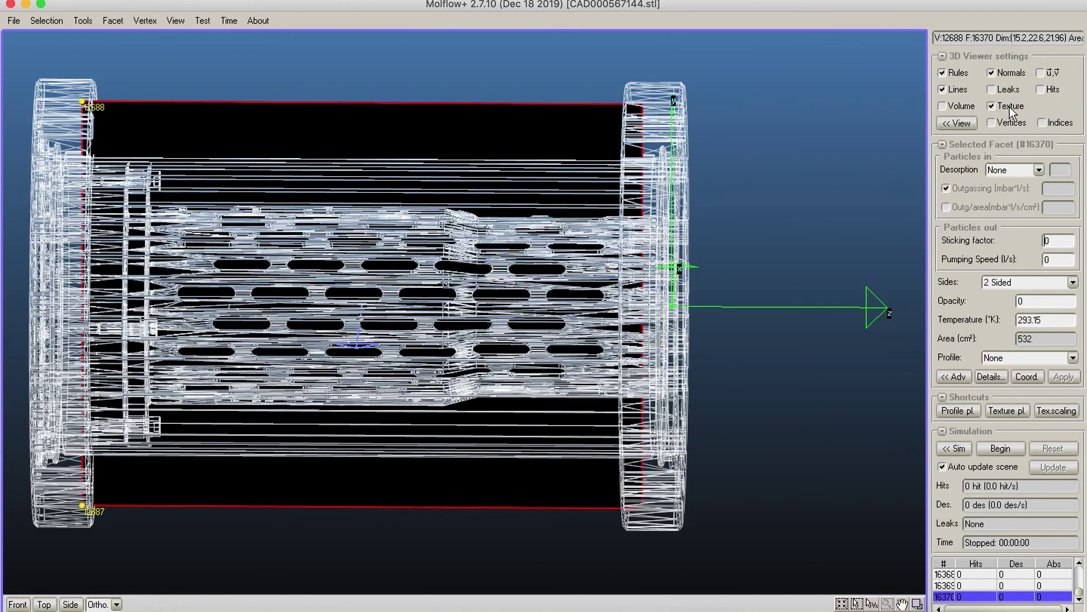
click(992, 106)
Cycle through the overlapping facets around the screen to select one, give it desorption with an outgassing value of 1, make it two-sided and apply.
right_drag(806, 181, 402, 338)
click(389, 292)
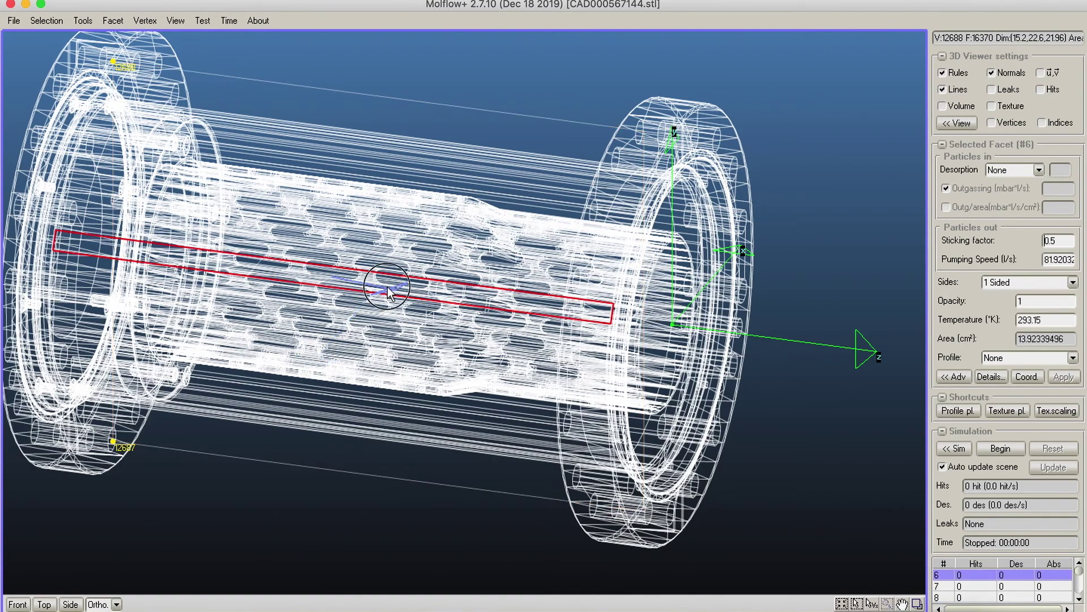
click(389, 292)
click(389, 292)
click(389, 292)
right_drag(388, 292, 552, 354)
click(556, 352)
click(558, 352)
click(558, 352)
click(558, 352)
right_drag(391, 297, 855, 167)
click(1040, 171)
click(999, 198)
text(1)
click(1073, 283)
click(1042, 310)
click(1058, 378)
click(810, 215)
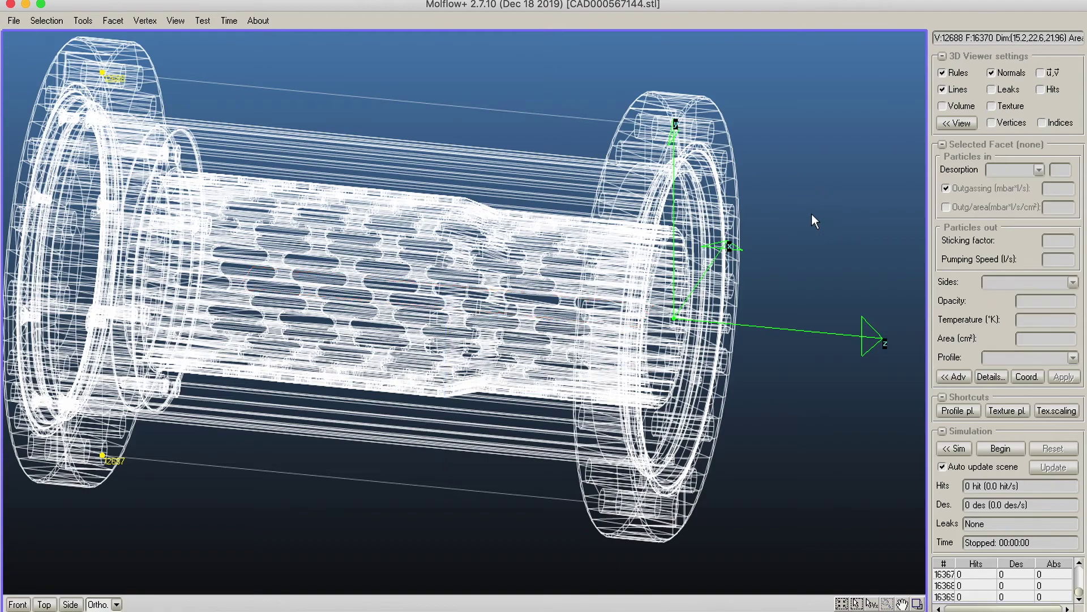
Turn on volume display and select three vertices on the rim of the central opening at the tube end away from the origin.
middle_drag(627, 273, 715, 277)
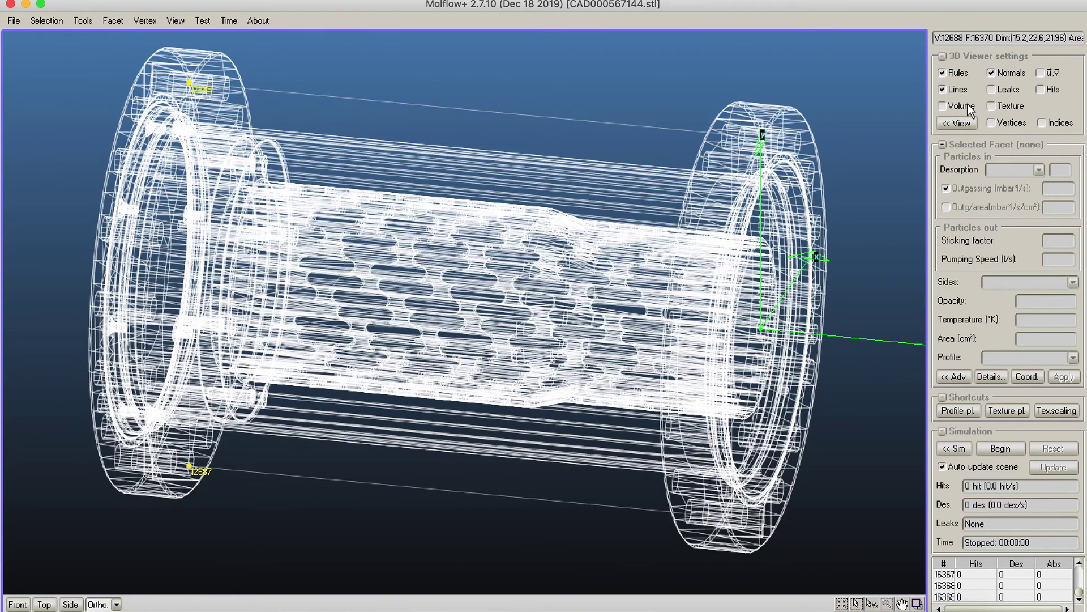
click(943, 106)
mouse_move(340, 111)
right_down()
mouse_move(190, 155)
mouse_move(747, 179)
mouse_move(784, 219)
mouse_move(903, 228)
mouse_move(558, 233)
mouse_move(478, 218)
mouse_move(584, 322)
right_up()
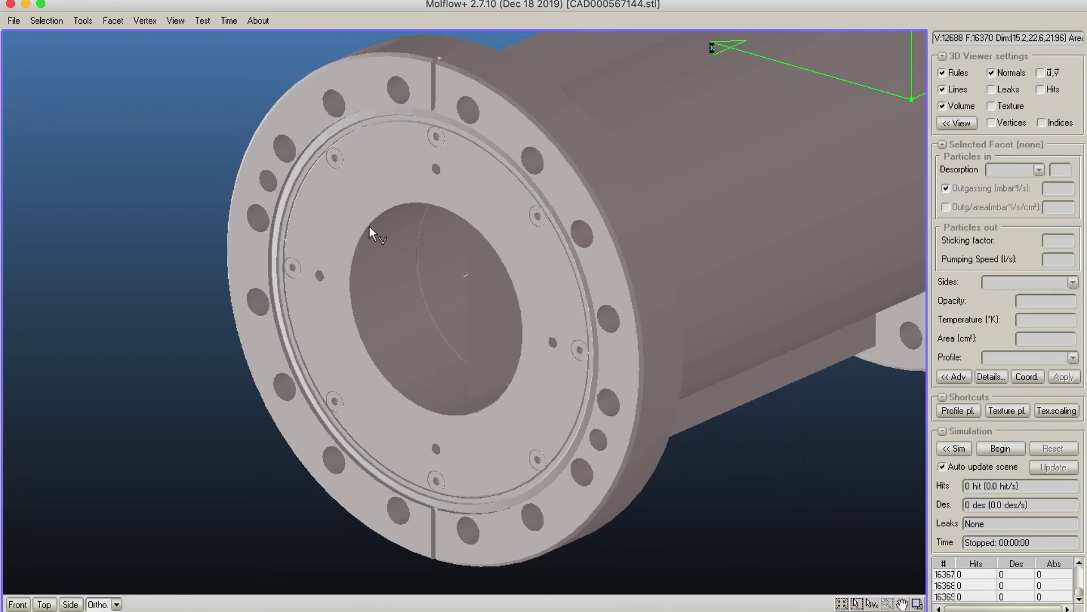
shift+click(423, 406)
right_drag(629, 260, 815, 201)
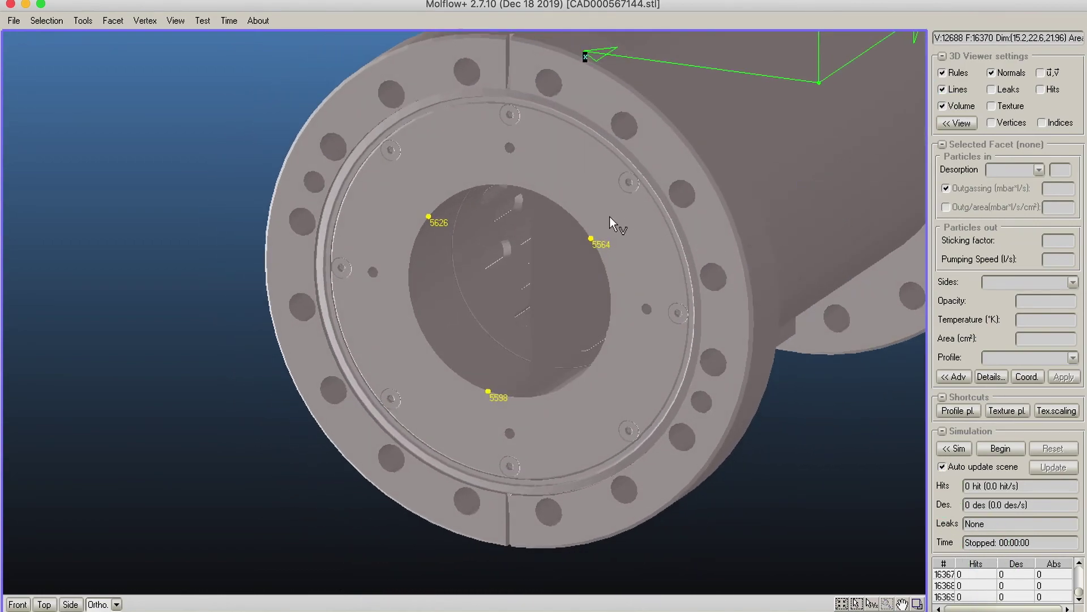
shift+click(568, 220)
right_drag(672, 220, 623, 223)
ctrl+drag(568, 208, 595, 247)
right_drag(737, 263, 488, 329)
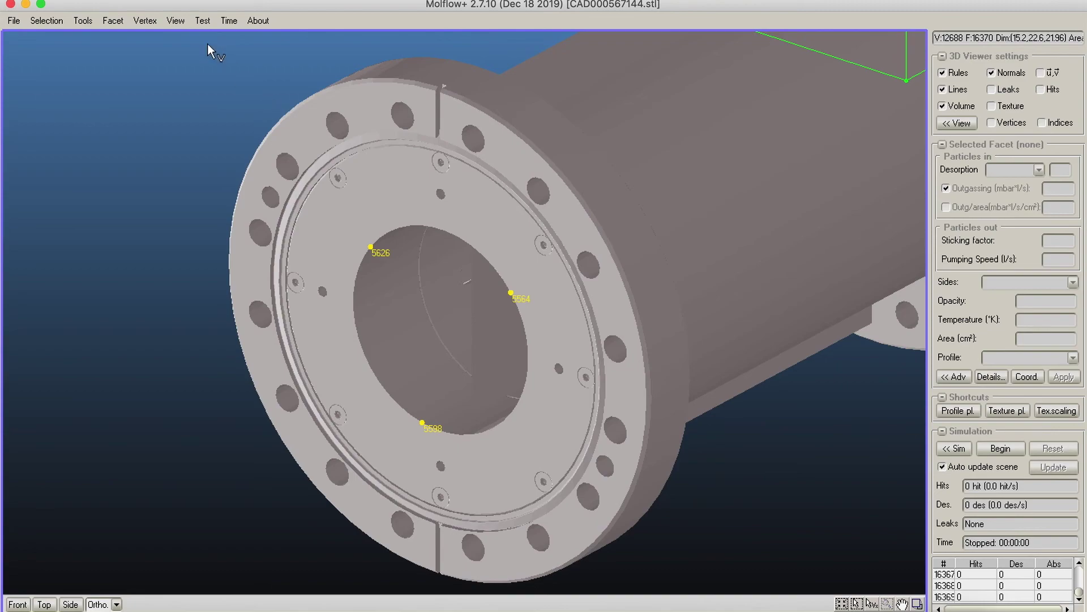
Select all visible vertices coplanar with the three rim vertices, using a tolerance of 1e-08 cm.
click(133, 21)
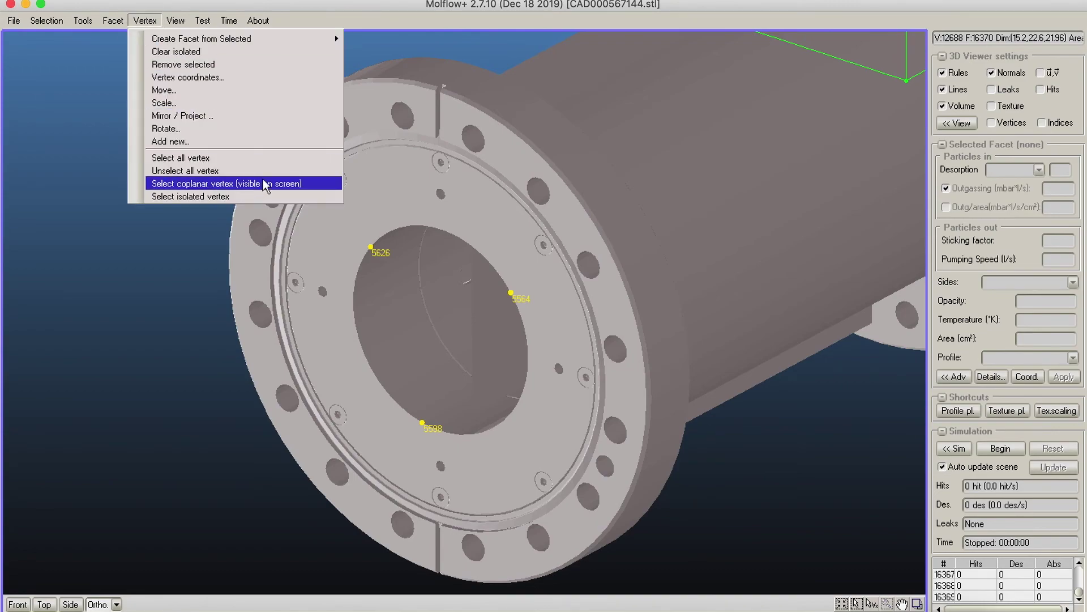
click(243, 186)
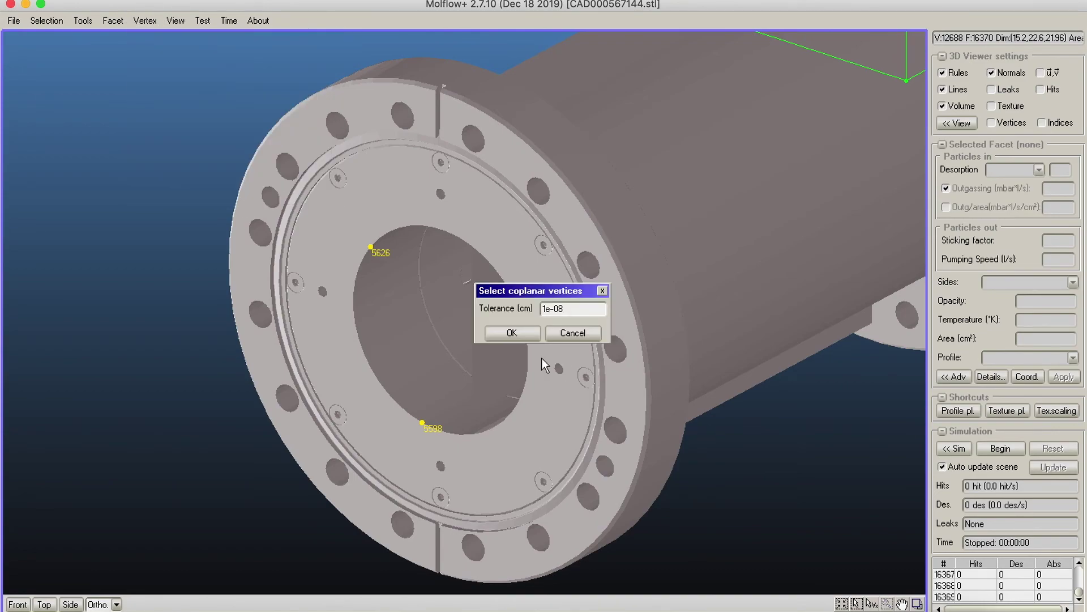
click(512, 333)
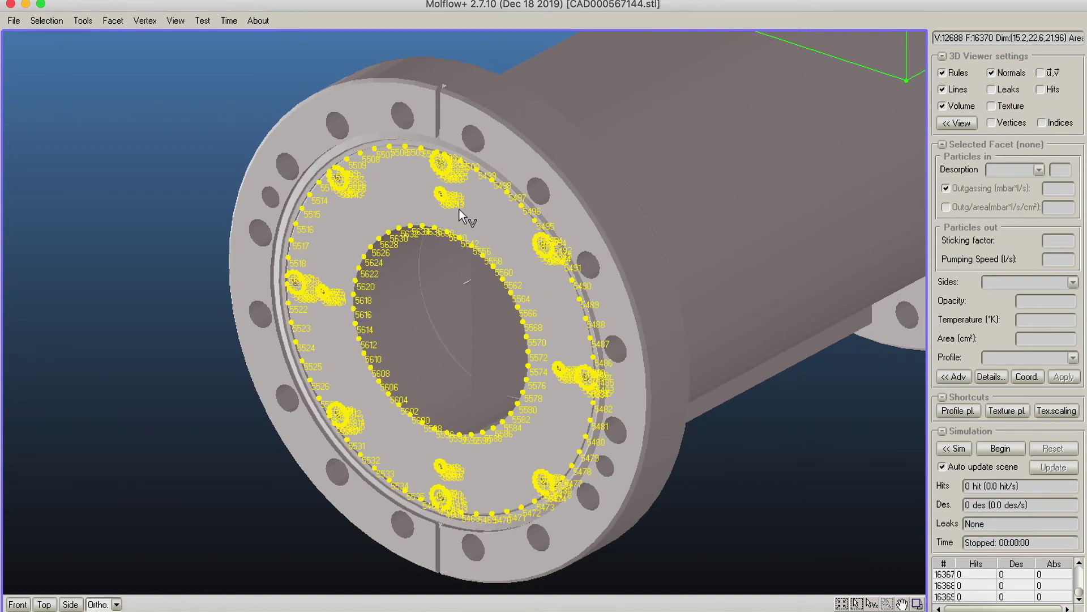
Deselect the outer edge and screw hole vertices of the end plate, keeping only the central opening's rim vertices selected.
ctrl+drag(322, 121, 488, 177)
ctrl+drag(412, 169, 475, 212)
ctrl+drag(481, 169, 643, 405)
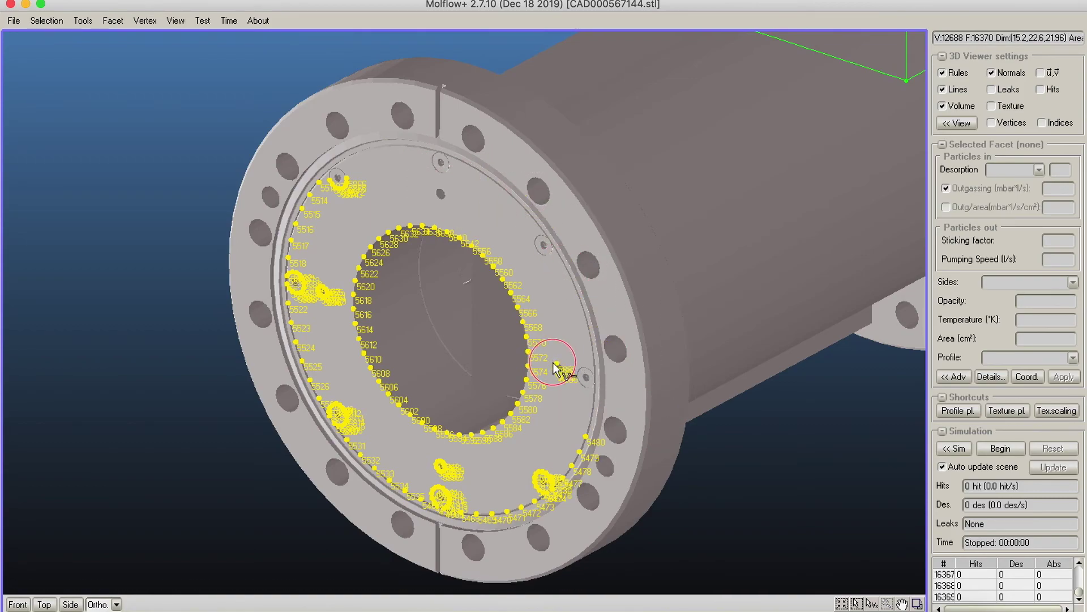
ctrl+drag(527, 467, 619, 525)
ctrl+drag(561, 424, 600, 471)
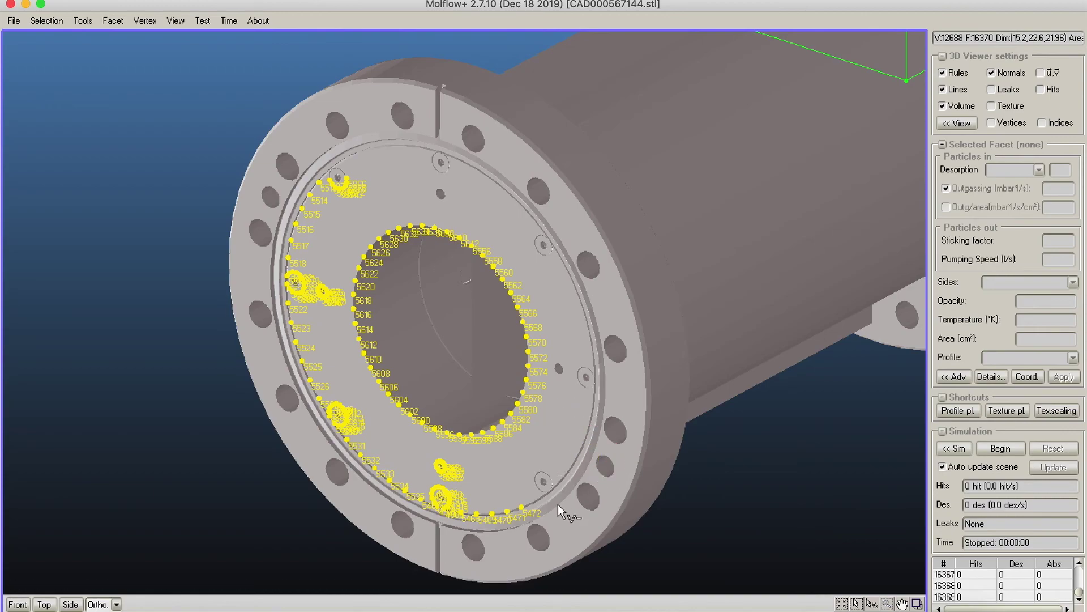
ctrl+drag(404, 476, 551, 532)
ctrl+drag(433, 457, 507, 488)
ctrl+drag(321, 403, 412, 507)
ctrl+alt+drag(290, 296, 325, 403)
ctrl+drag(277, 170, 324, 235)
ctrl+drag(319, 165, 364, 205)
ctrl+drag(315, 278, 333, 314)
Create a convex hull facet from the rim vertices to close the opening, and swap its normal.
right_drag(359, 334, 421, 270)
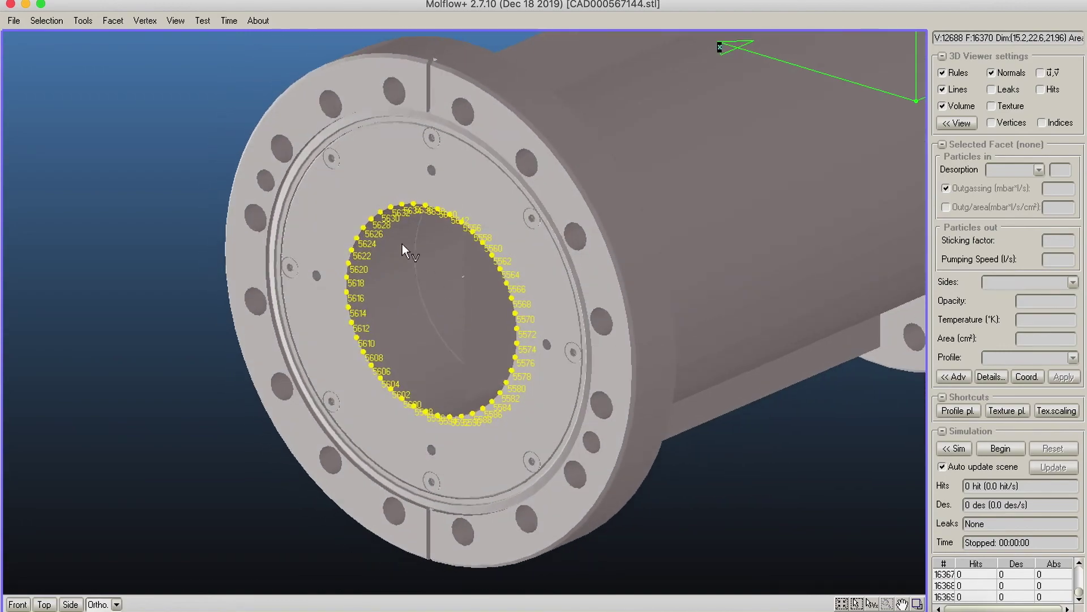
click(145, 21)
mouse_move(249, 38)
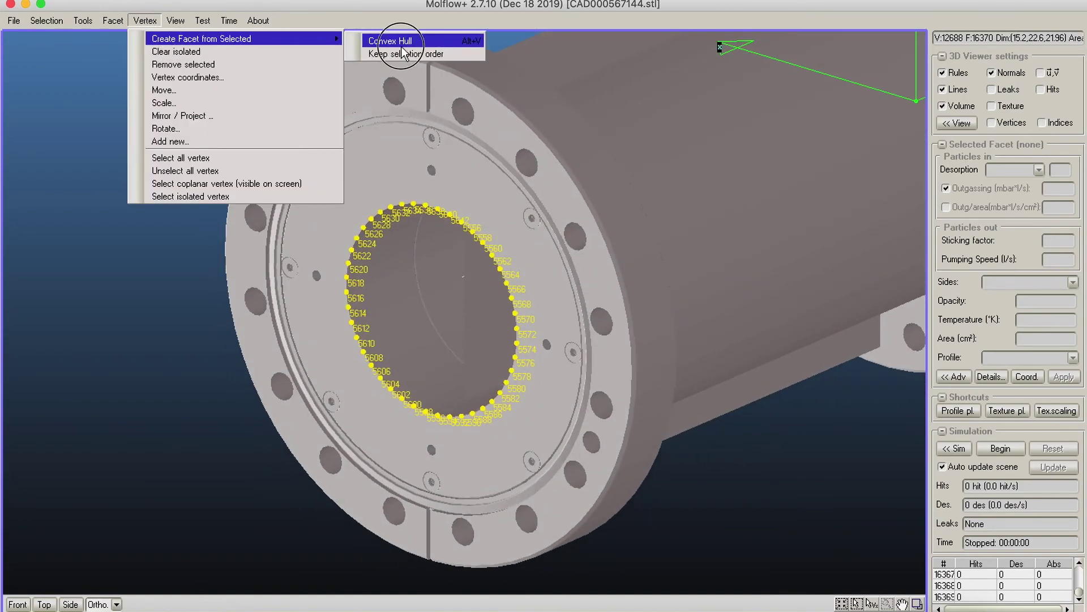
click(404, 42)
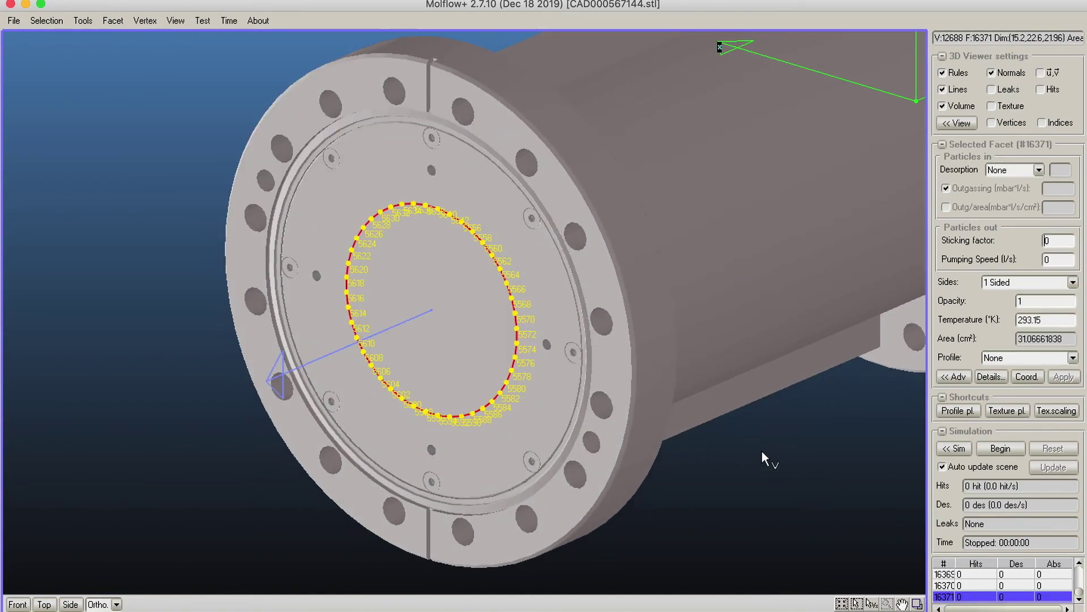
click(113, 20)
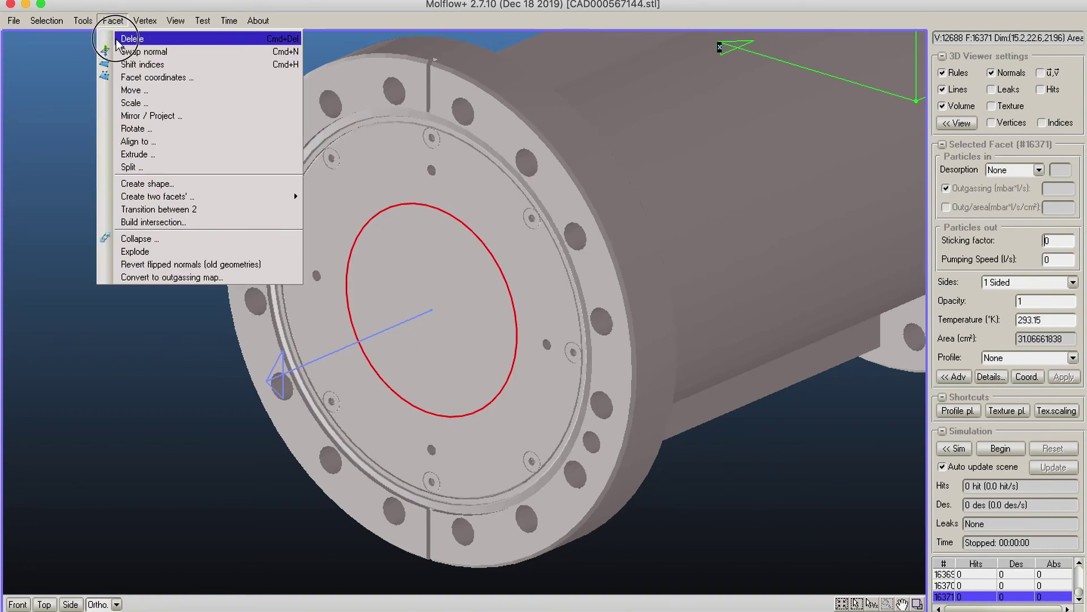
click(127, 52)
Turn off volume display and examine the opposite end flange in wireframe from several sides.
right_drag(564, 289, 846, 117)
click(955, 110)
right_drag(654, 151, 704, 255)
middle_drag(134, 290, 68, 279)
right_drag(68, 278, 730, 250)
middle_drag(567, 110, 565, 233)
right_drag(567, 233, 748, 136)
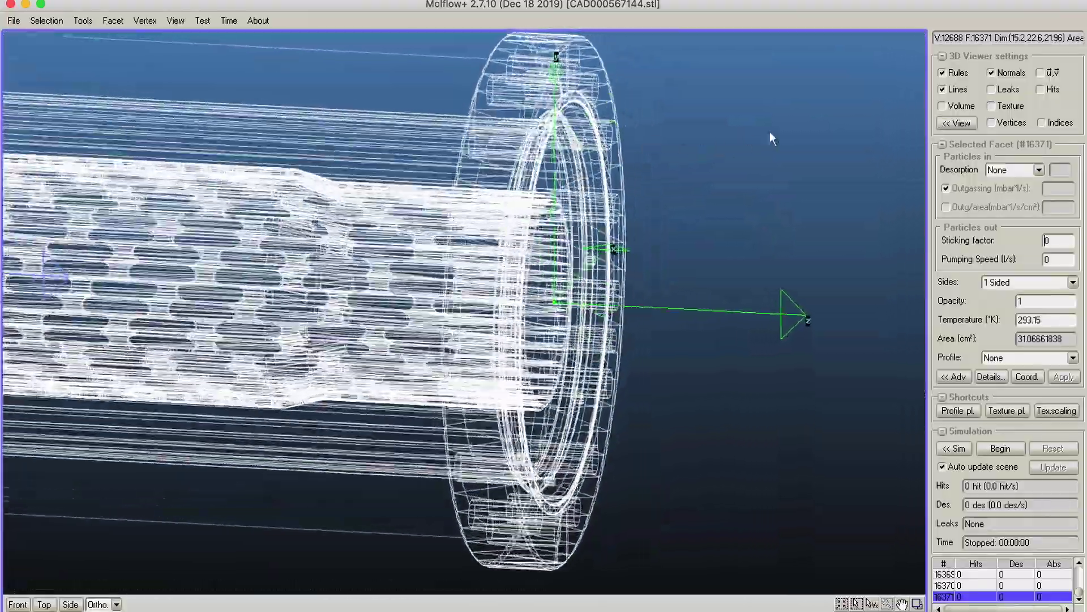
right_drag(669, 142, 594, 134)
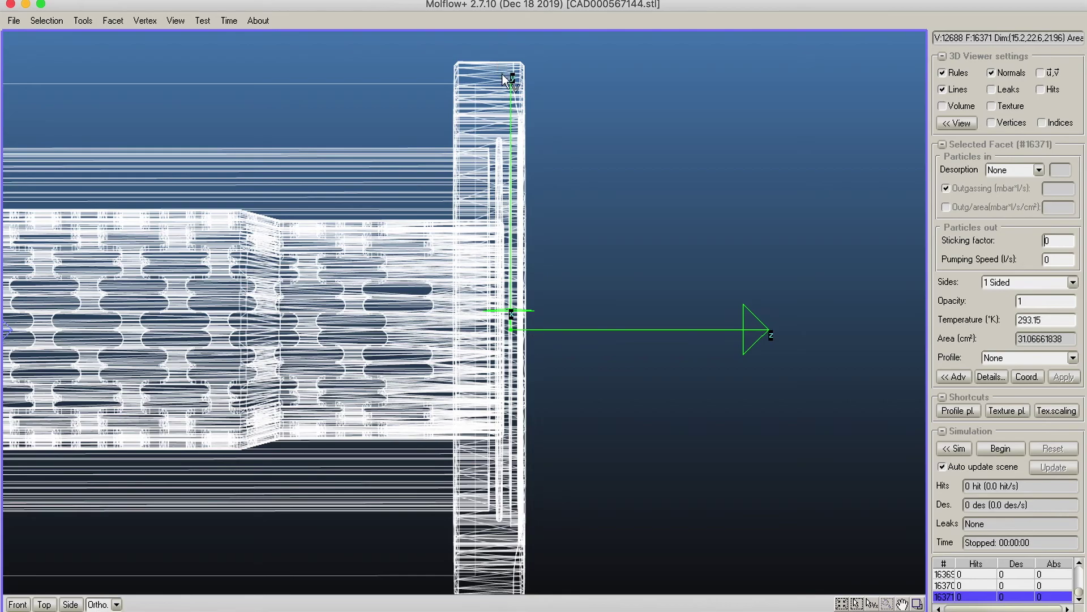
middle_drag(526, 198, 618, 129)
right_drag(626, 149, 792, 311)
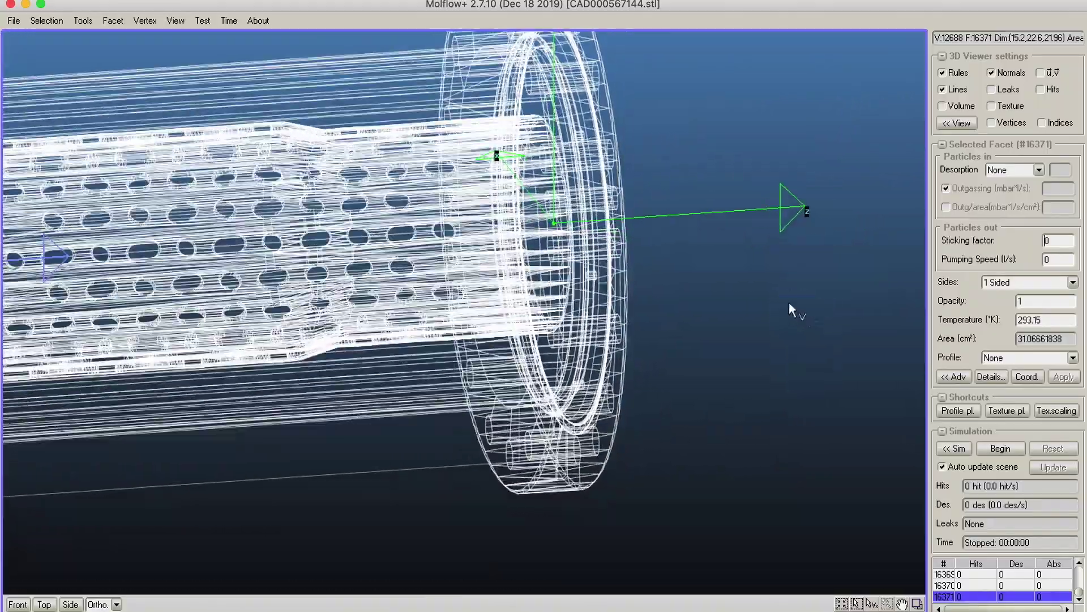
Select three vertices spread around the outer tube's end edge inside the flange near the origin.
click(496, 50)
middle_drag(612, 111, 646, 240)
mouse_move(646, 240)
right_down()
mouse_move(454, 175)
mouse_move(655, 165)
mouse_move(695, 186)
right_up()
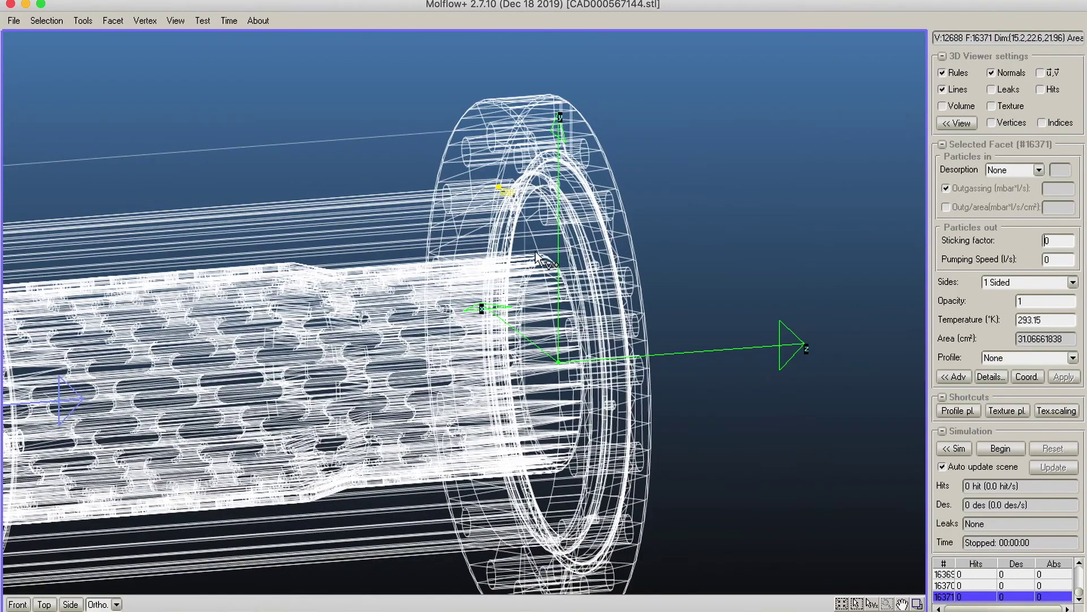
shift+click(550, 503)
shift+click(474, 490)
right_drag(570, 508, 615, 300)
scroll(615, 301, down, 5)
scroll(615, 300, up, 3)
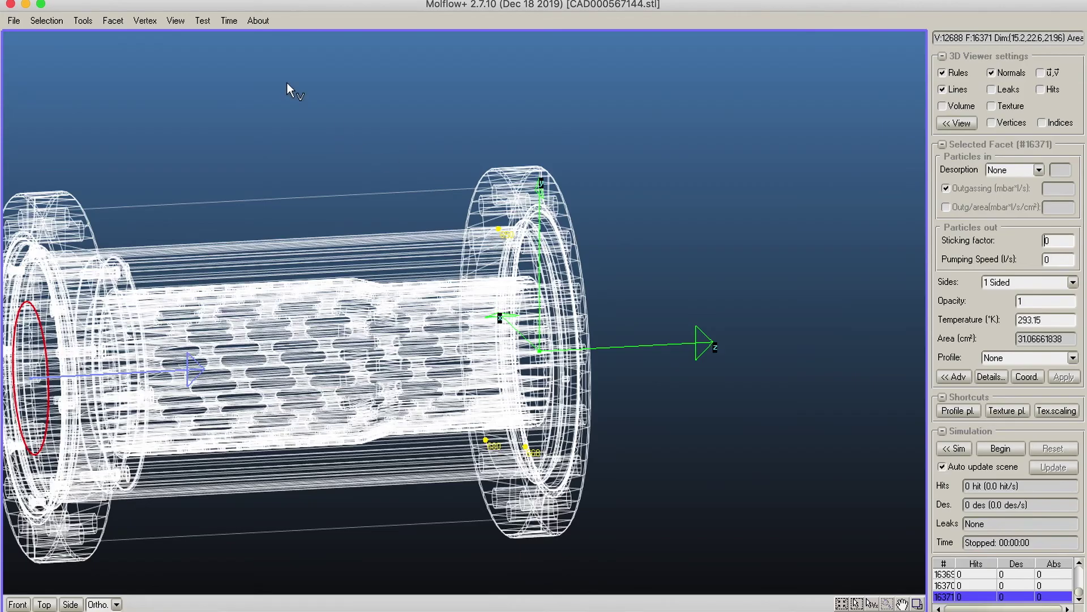
Try to select all vertices coplanar with the three picked ones on the end flange, and clear that vertex selection.
click(152, 21)
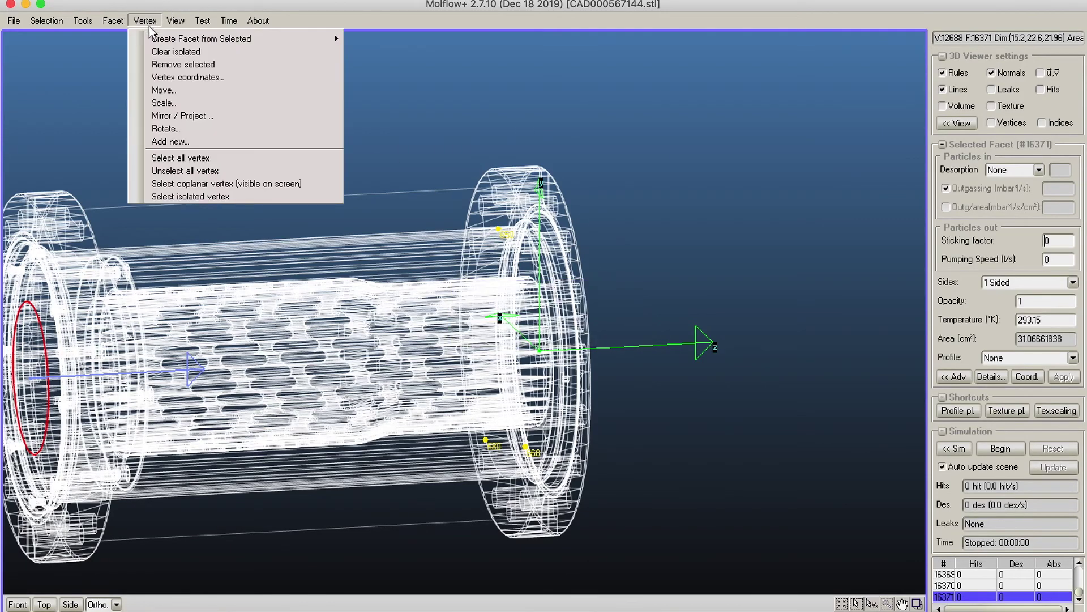
click(204, 182)
click(506, 333)
right_drag(506, 333, 178, 230)
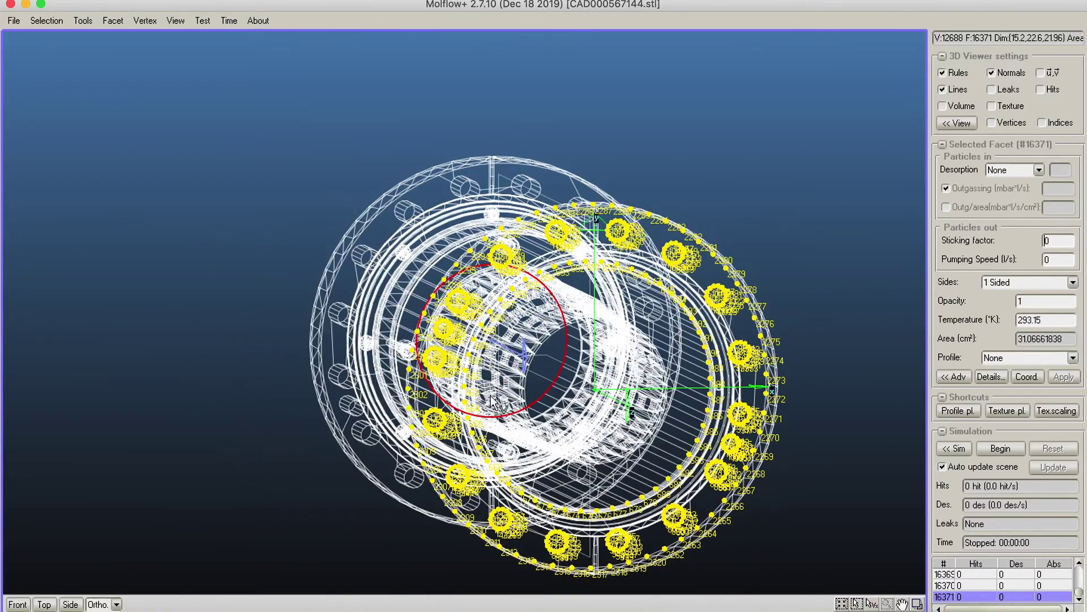
click(722, 134)
right_drag(692, 137, 900, 255)
right_drag(571, 194, 843, 118)
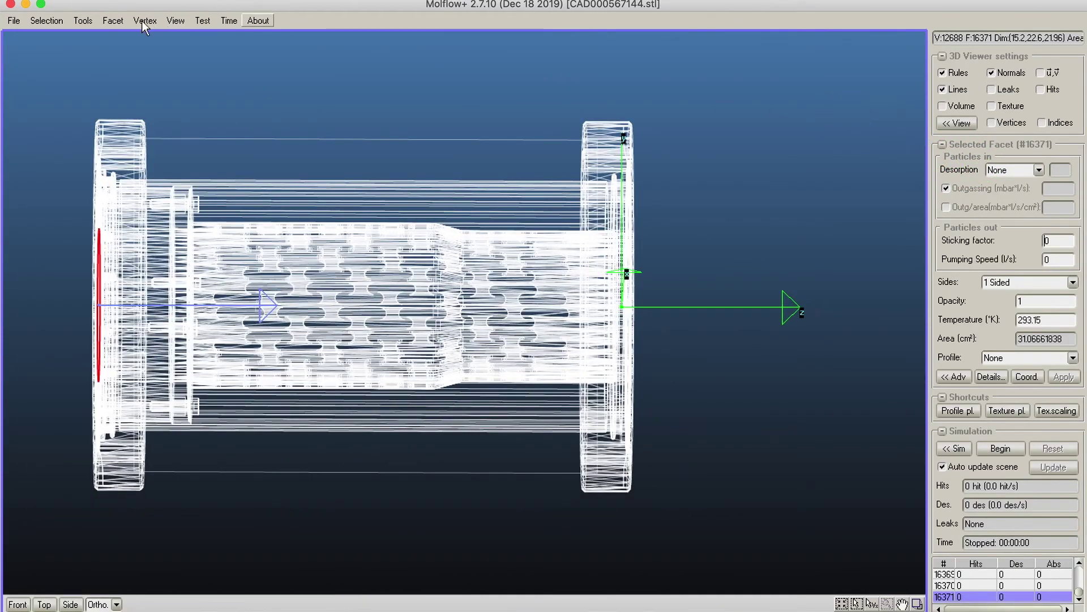
click(113, 20)
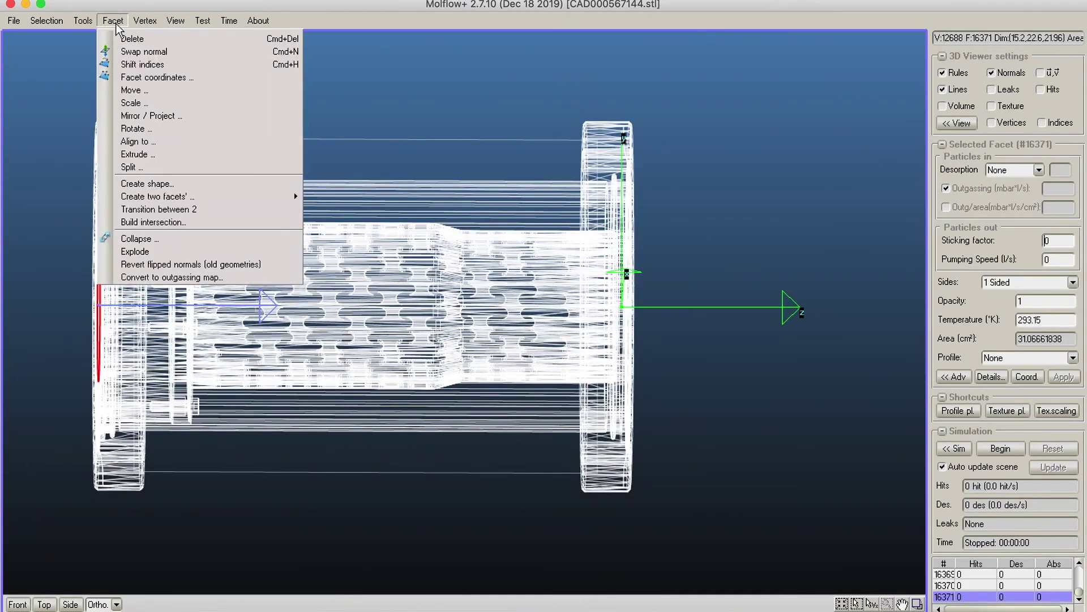
click(164, 103)
click(644, 237)
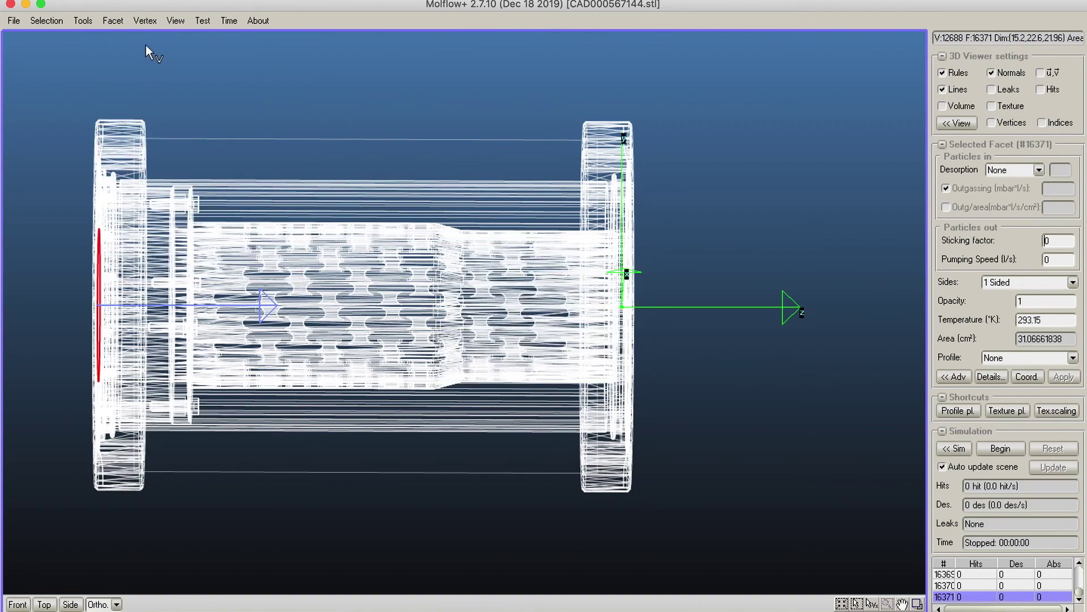
Start creating a new facet shape of the circle/ellipse type with 100 steps in the arc.
click(123, 22)
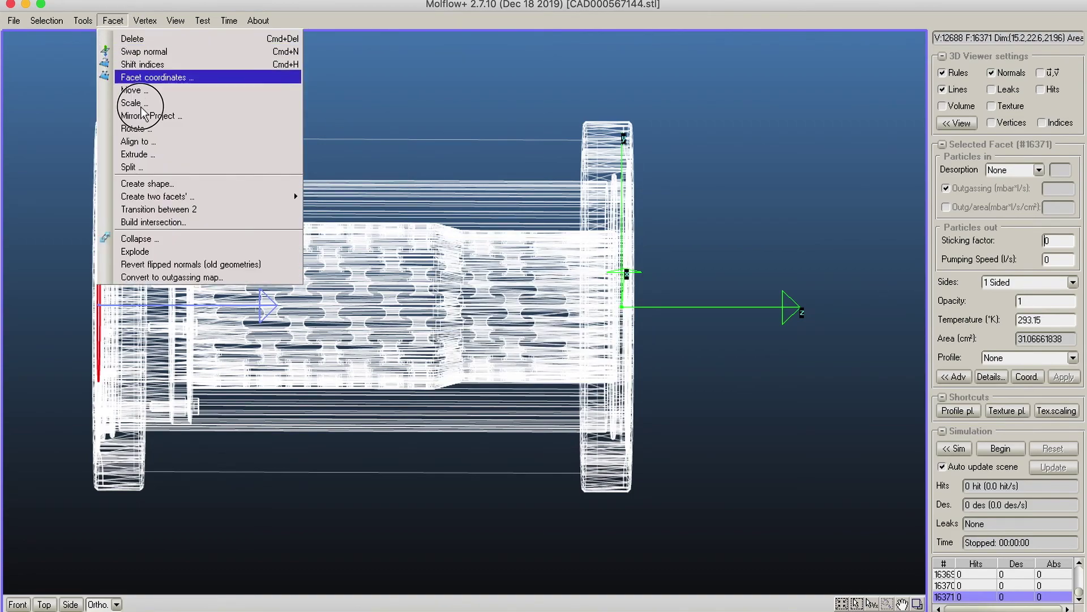
click(182, 180)
click(257, 71)
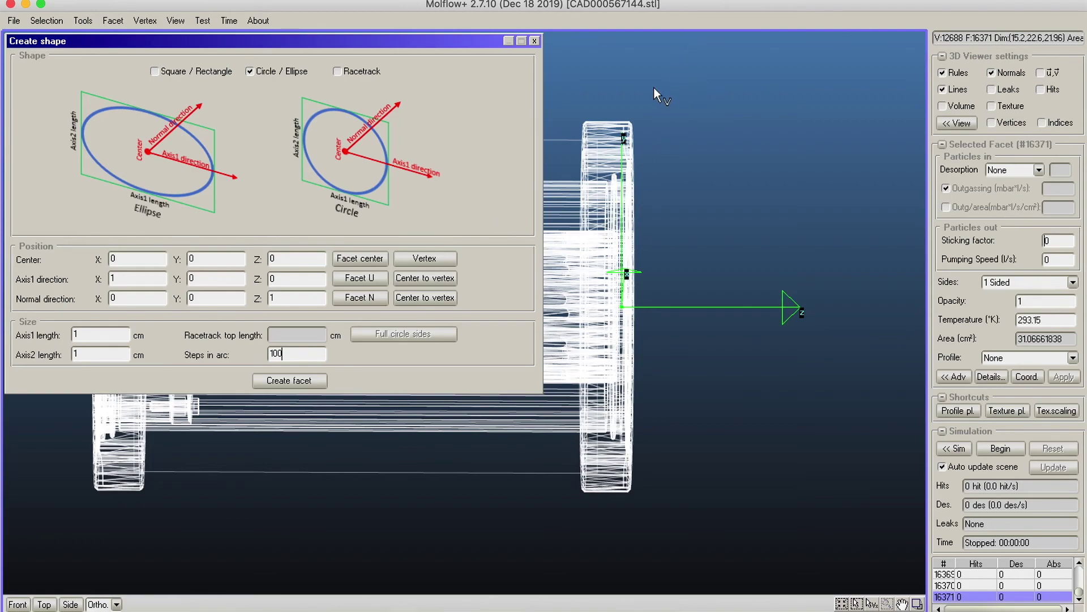
Select the annular face on the inner side of the flange near the origin and check its 2D box in the facet details.
right_drag(665, 109, 537, 174)
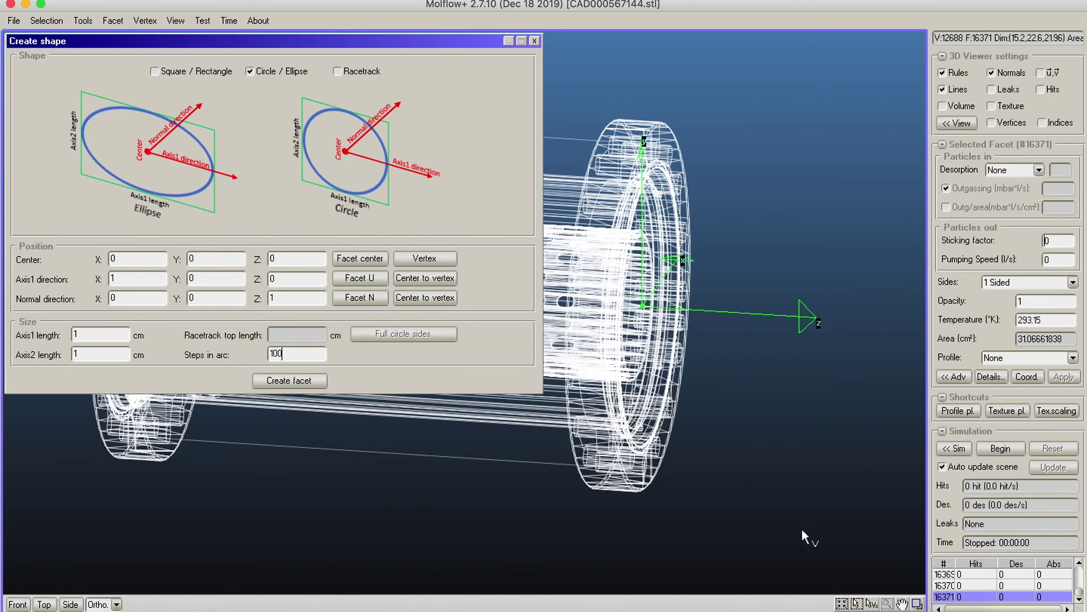
mouse_move(640, 144)
right_down()
mouse_move(742, 134)
mouse_move(658, 139)
right_up()
click(658, 144)
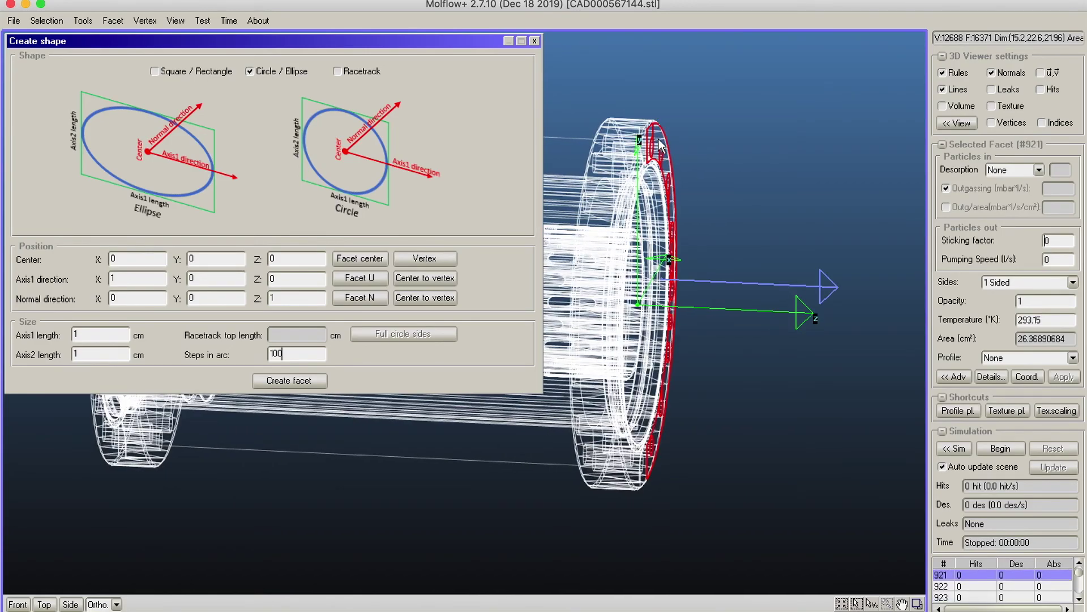
right_drag(783, 167, 635, 103)
click(626, 158)
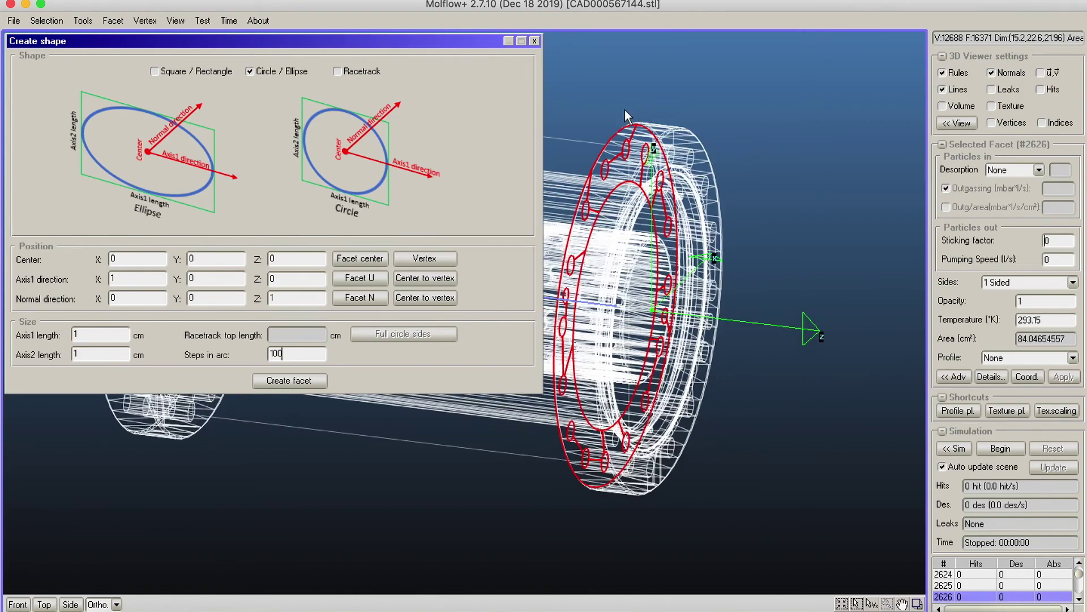
click(1000, 377)
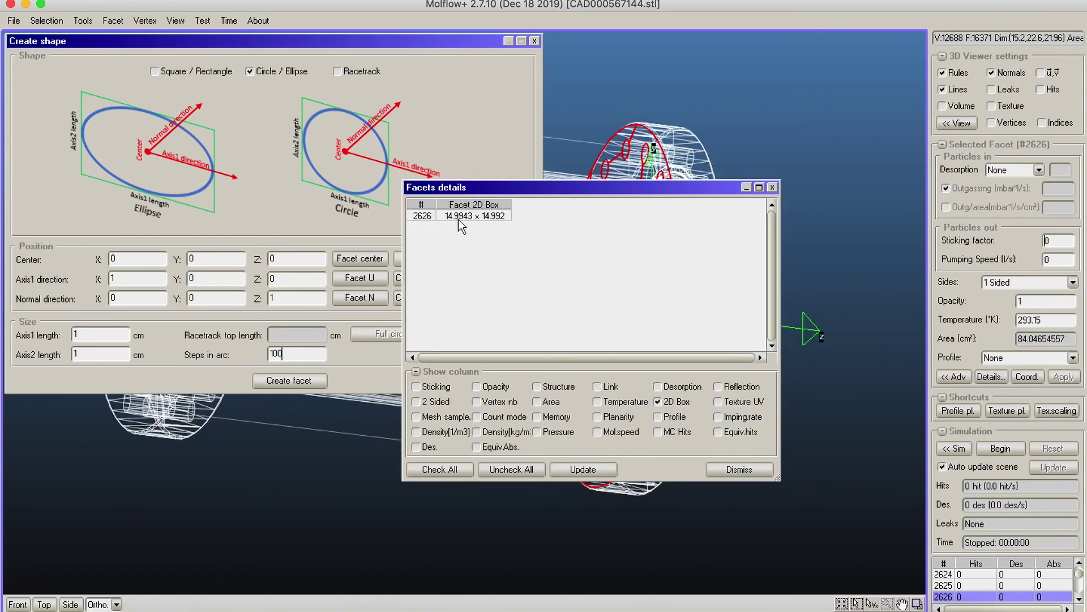
click(773, 187)
Create a circular facet at the origin with both axis lengths 17 cm and normal direction Z -1.
double_click(90, 336)
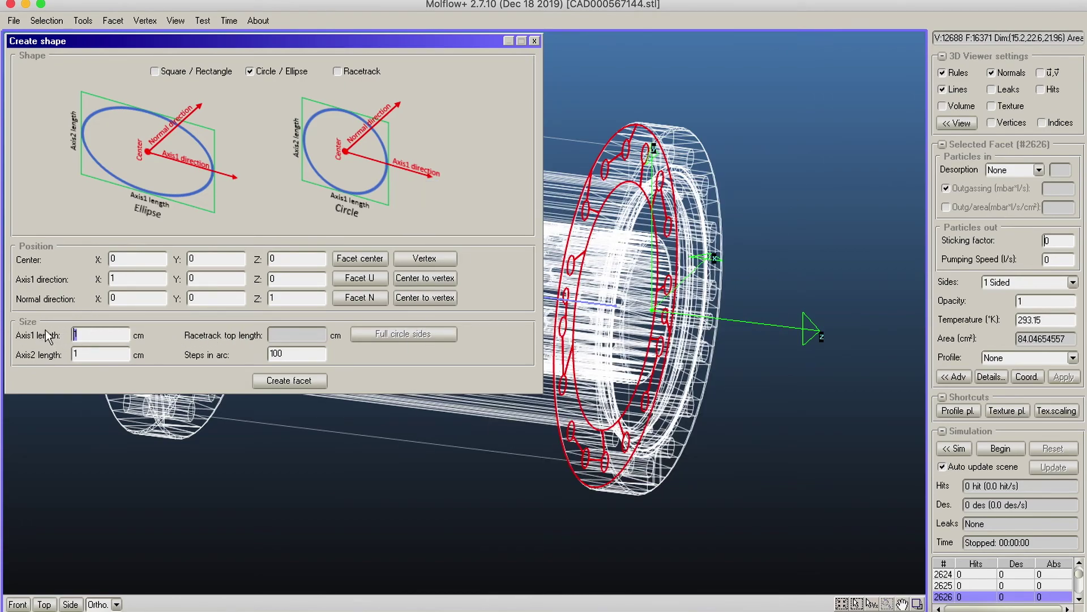
double_click(84, 354)
text(17)
right_drag(662, 264, 686, 261)
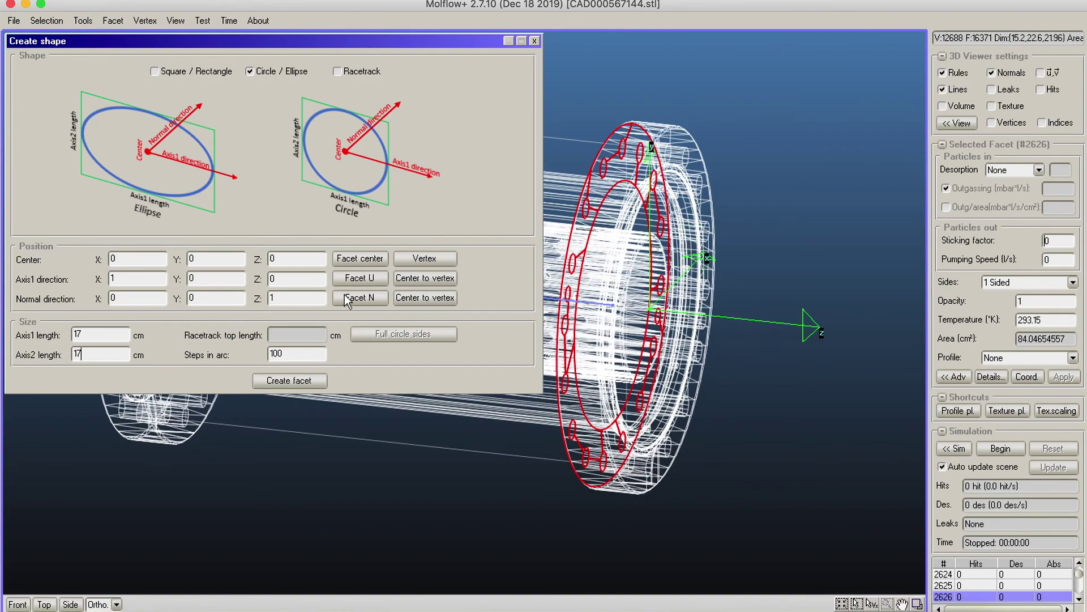
double_click(288, 300)
click(306, 380)
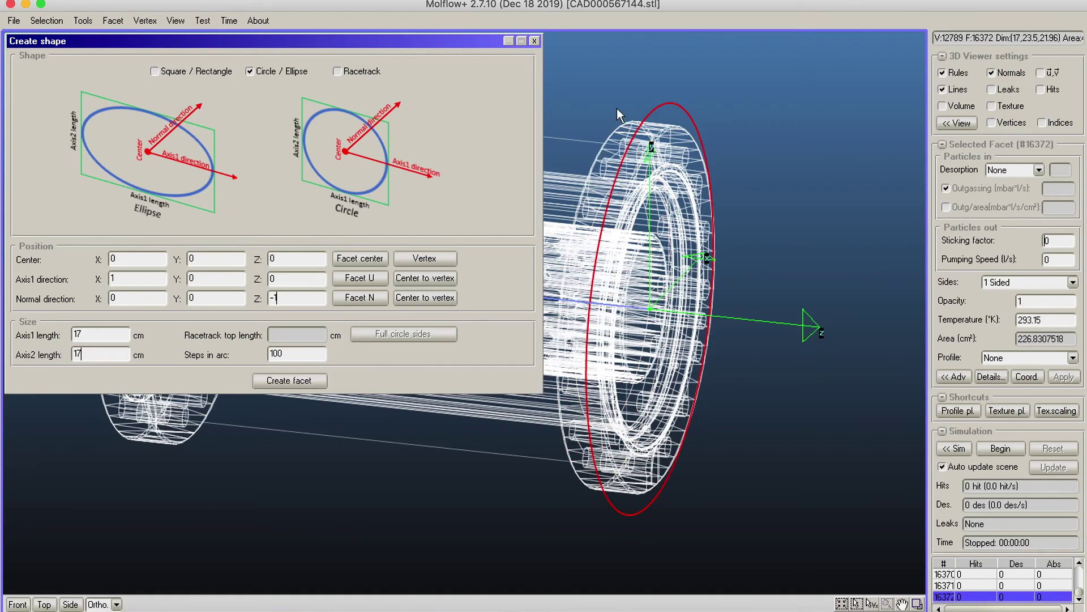
click(534, 41)
Move the circular facet along Z in repeated -0.1 cm offsets until it crosses the tube inside the flange.
right_drag(502, 107, 716, 235)
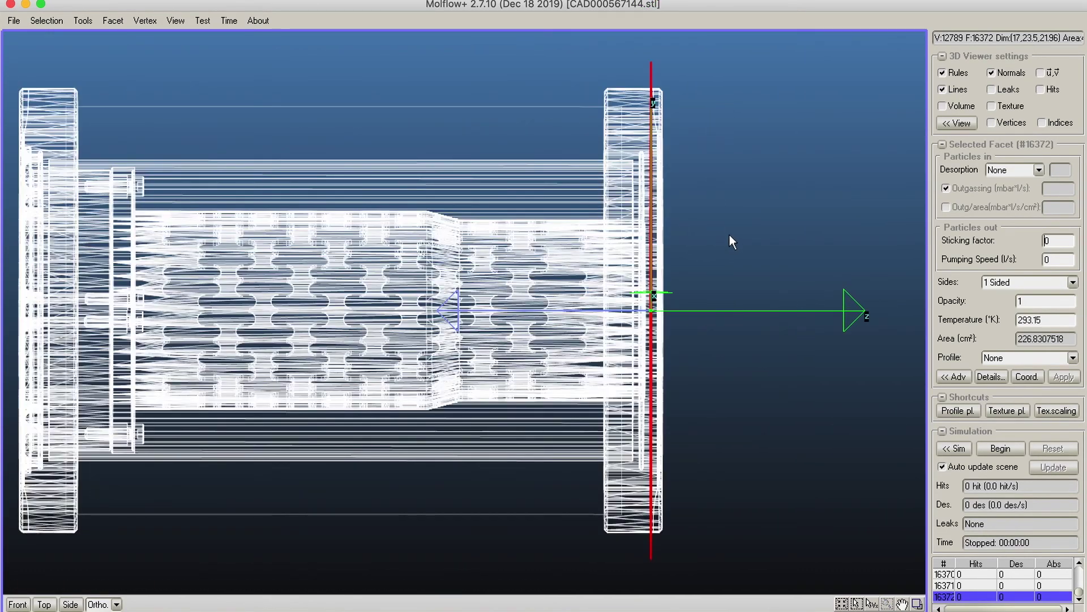
click(112, 20)
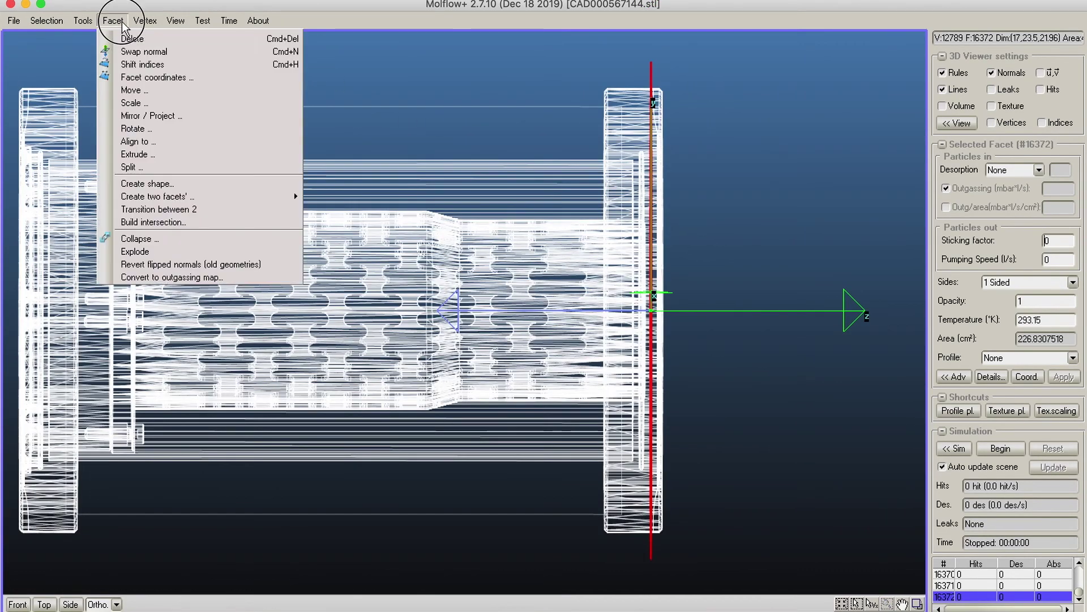
click(132, 88)
drag(515, 184, 194, 73)
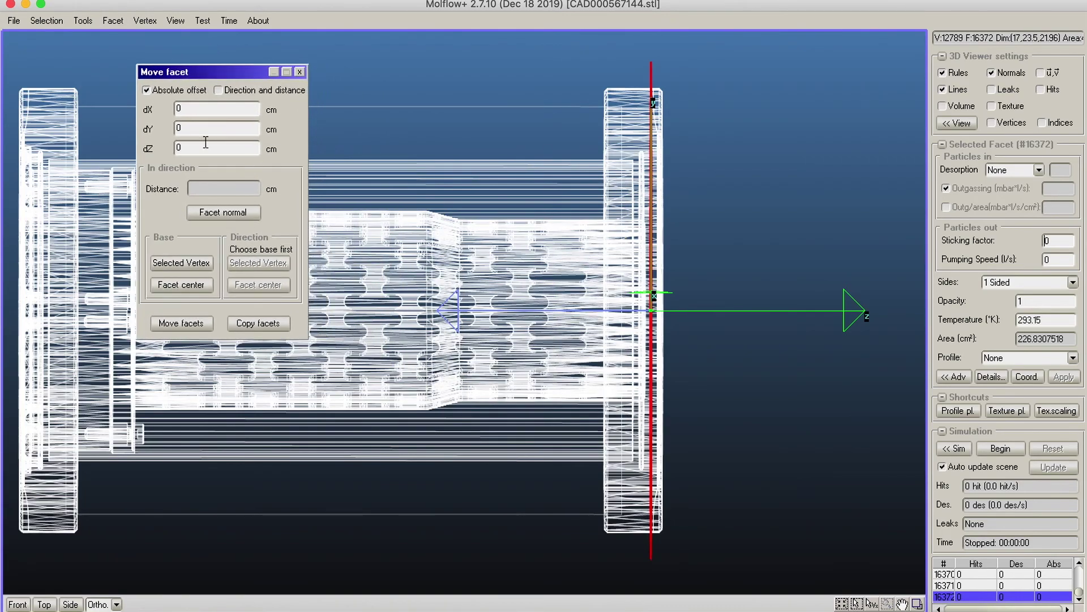
text(-0.1)
click(198, 325)
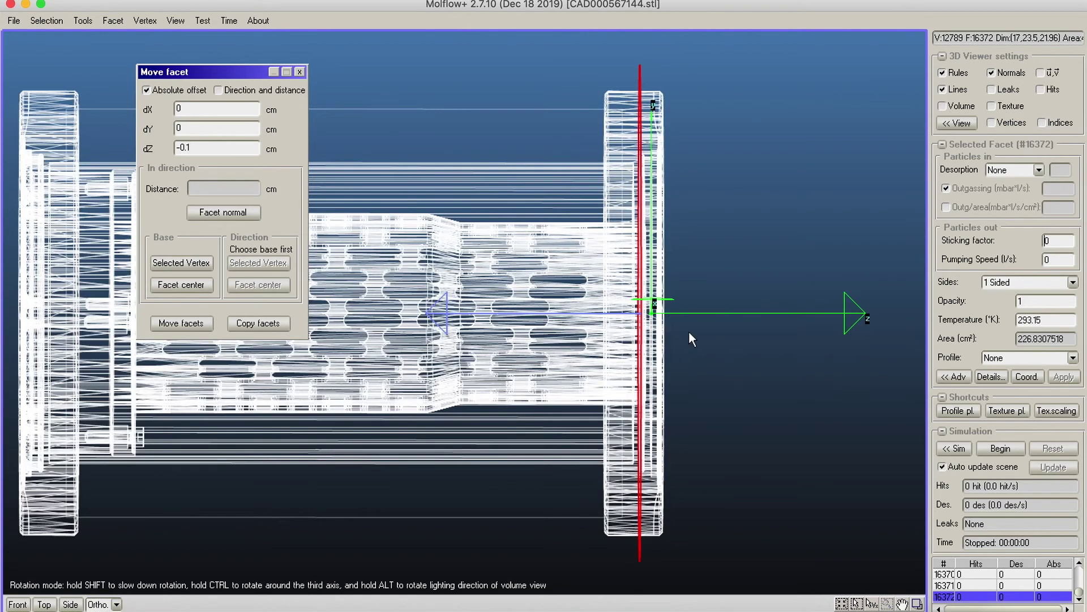
click(187, 325)
click(185, 325)
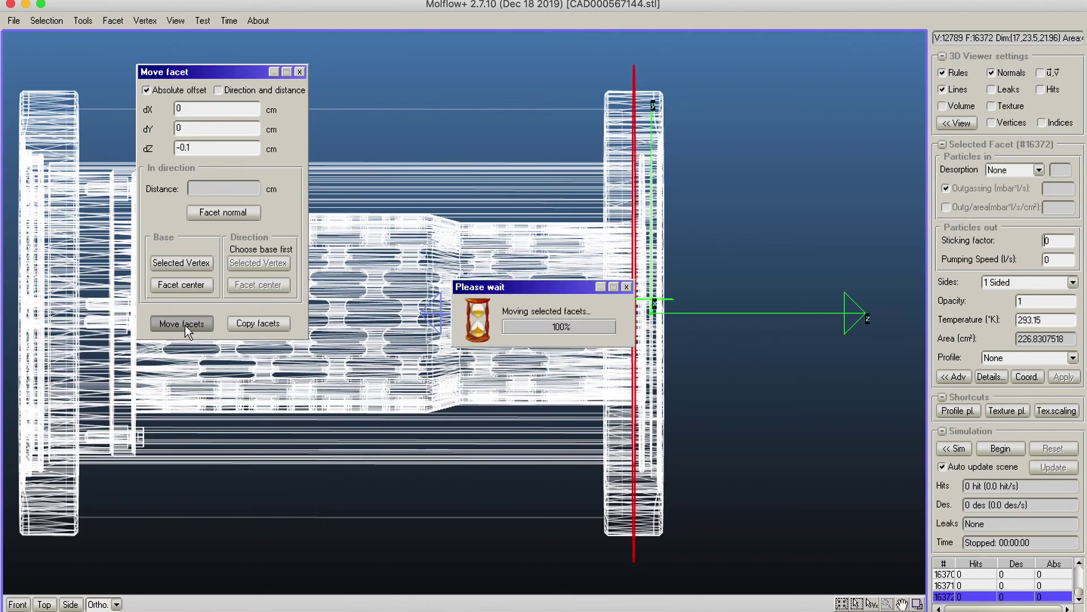
right_drag(668, 346, 657, 422)
click(300, 72)
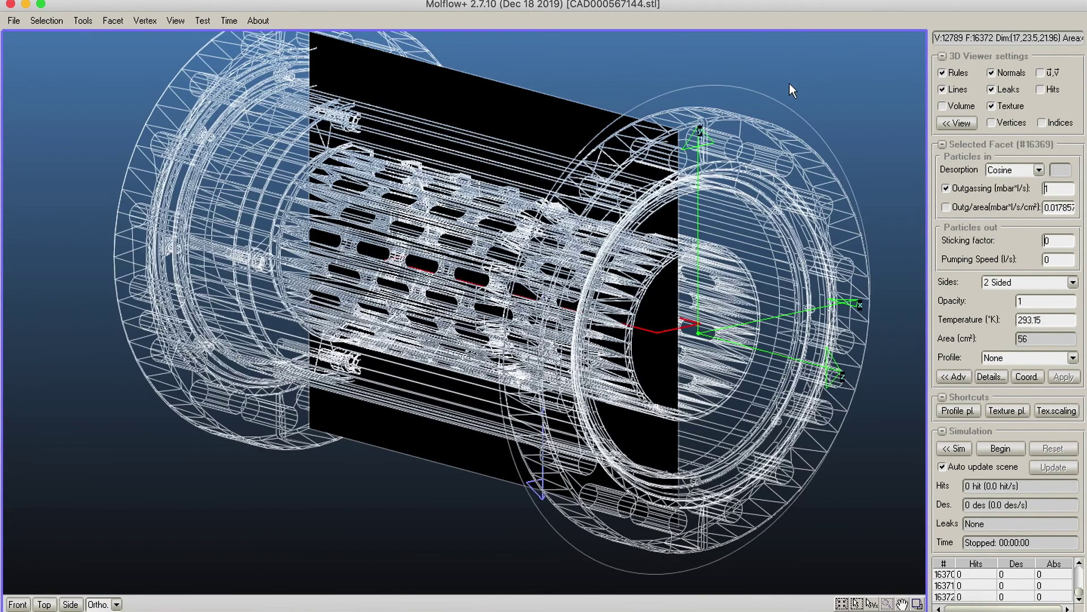
Save the geometry as test_rf.zip in the cad rf folder.
scroll(715, 176, down, 3)
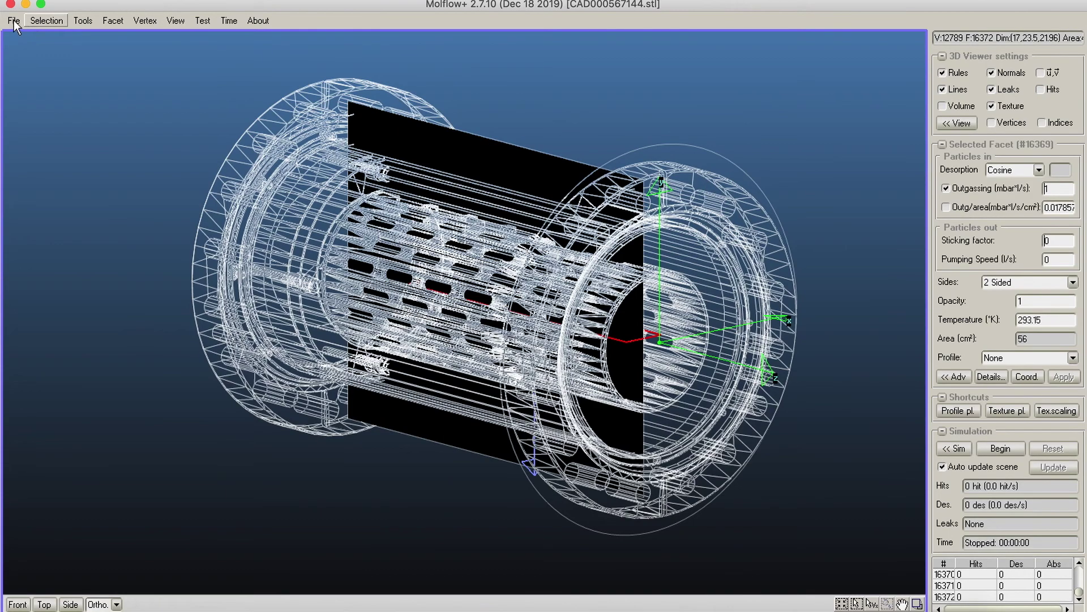
click(13, 21)
click(40, 111)
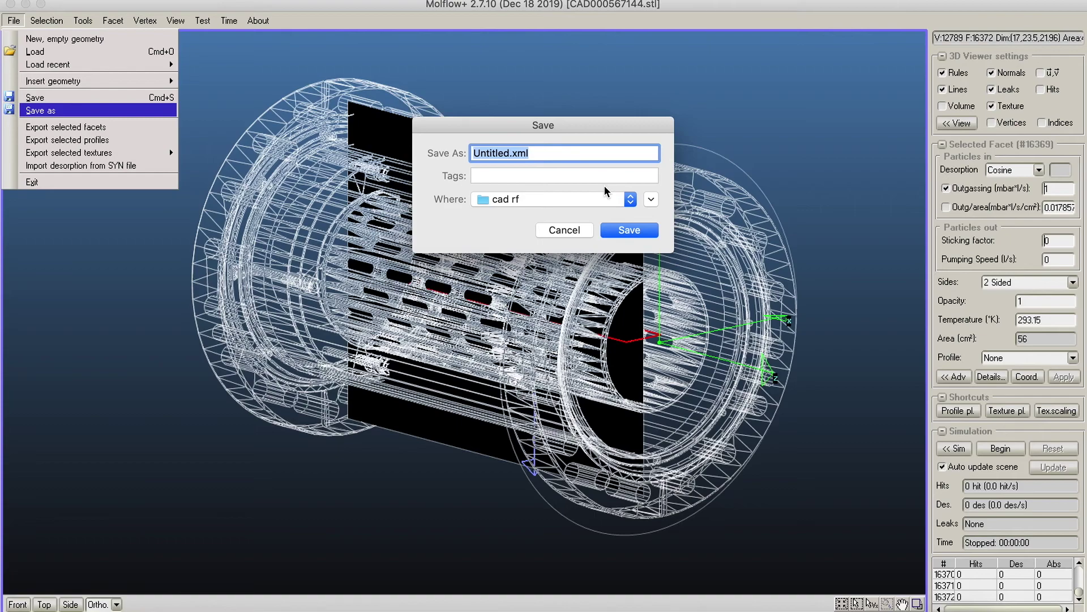
text(test_rf.zip)
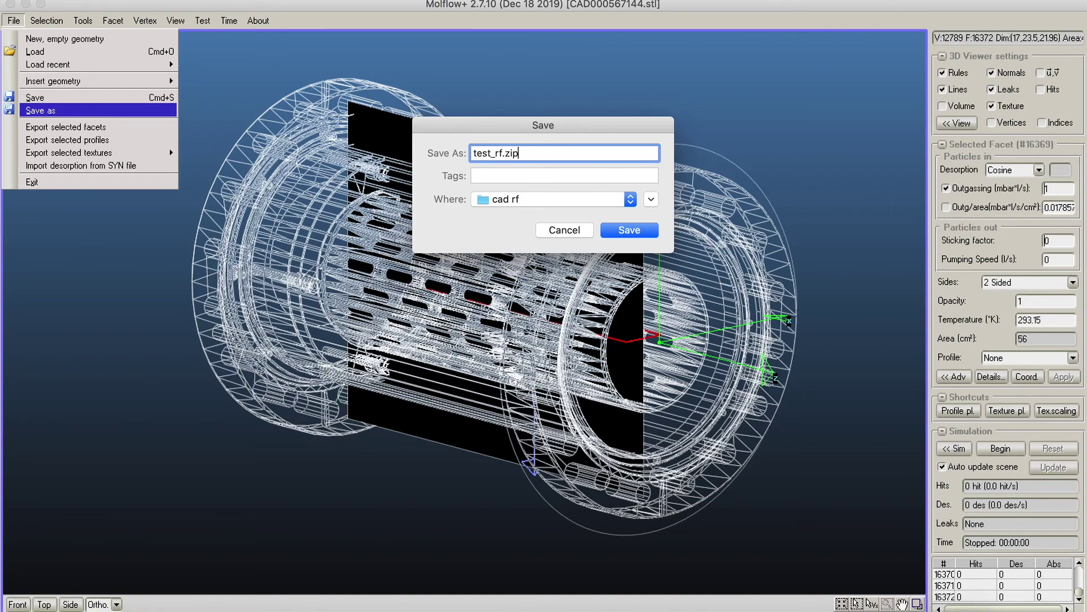
key(Return)
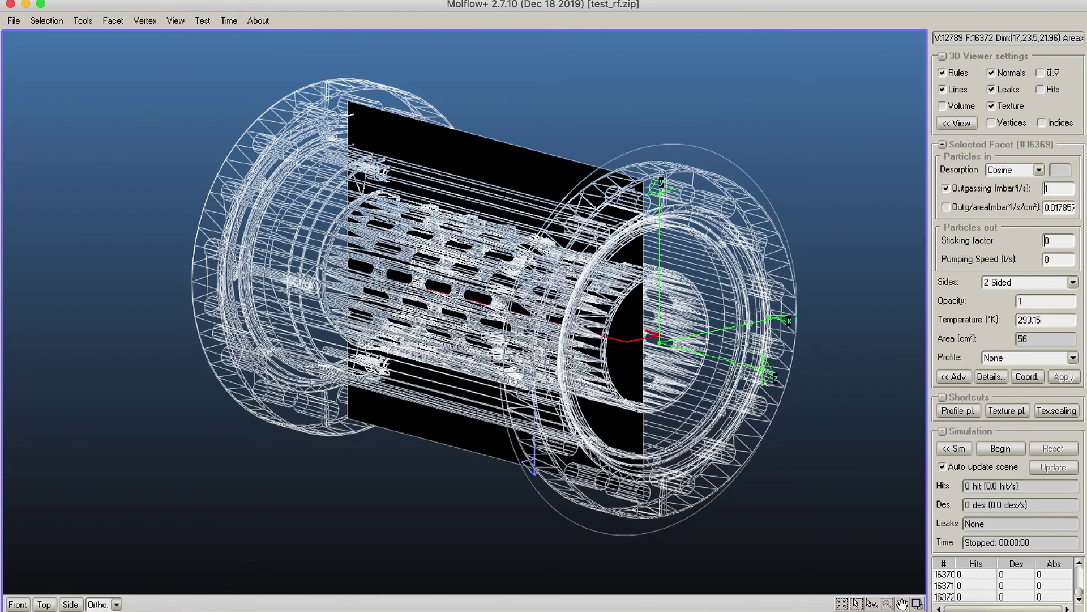
Begin the simulation and turn off the texture and leak display.
click(1001, 449)
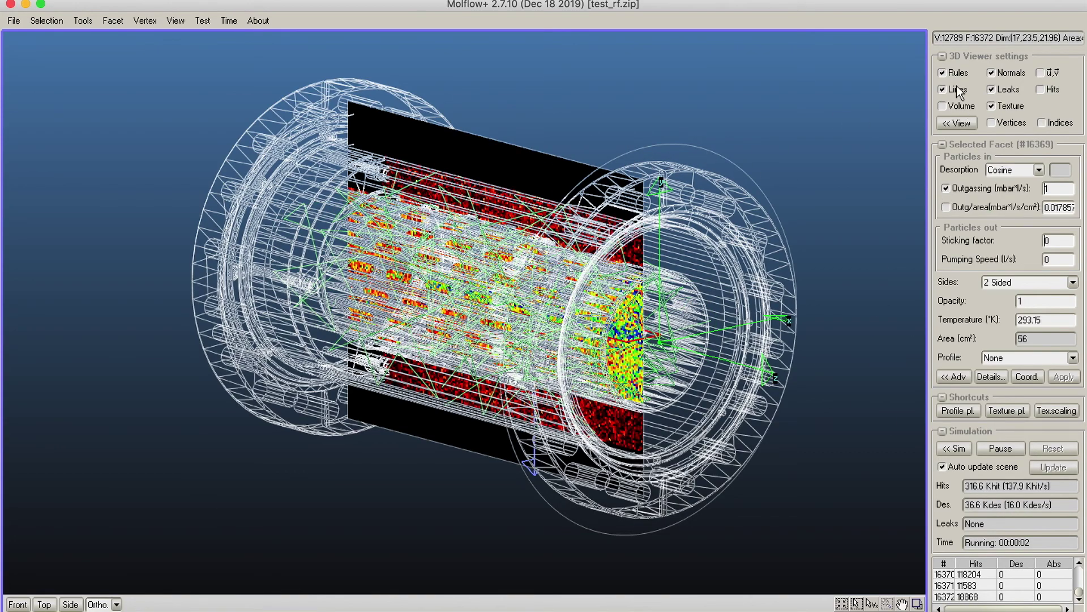
click(1020, 106)
right_drag(635, 143, 907, 91)
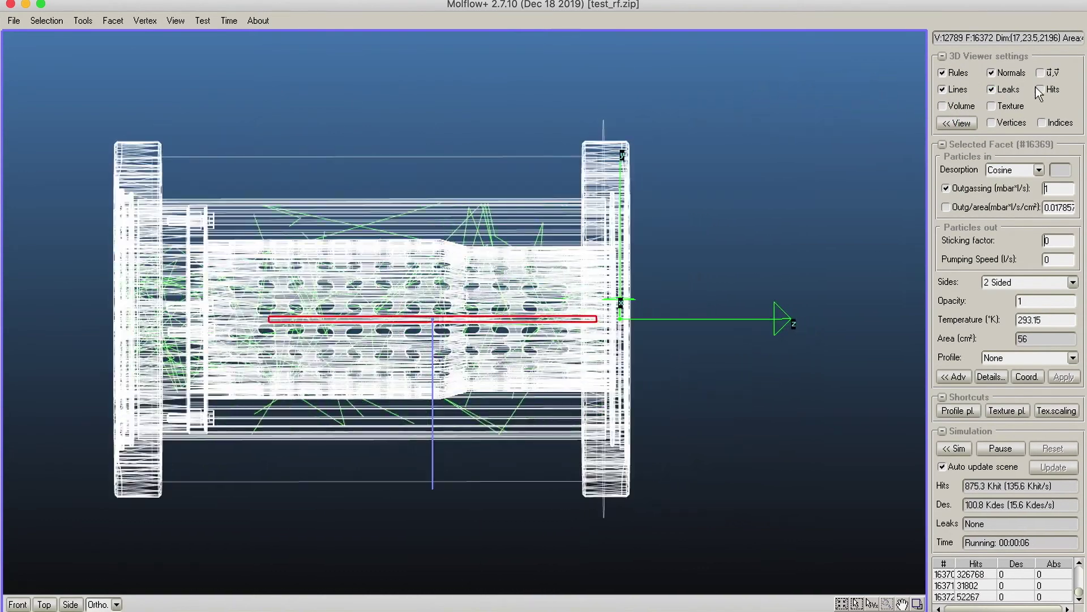
click(995, 92)
Set the number of displayed lines to 2000 in the 3D viewer settings and apply it.
click(955, 124)
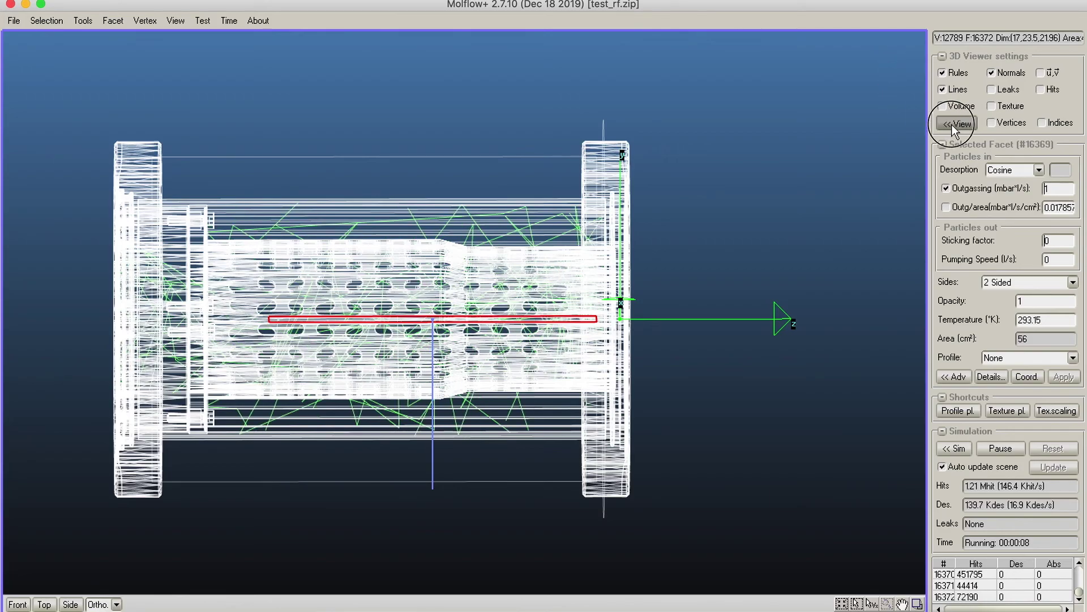
click(863, 147)
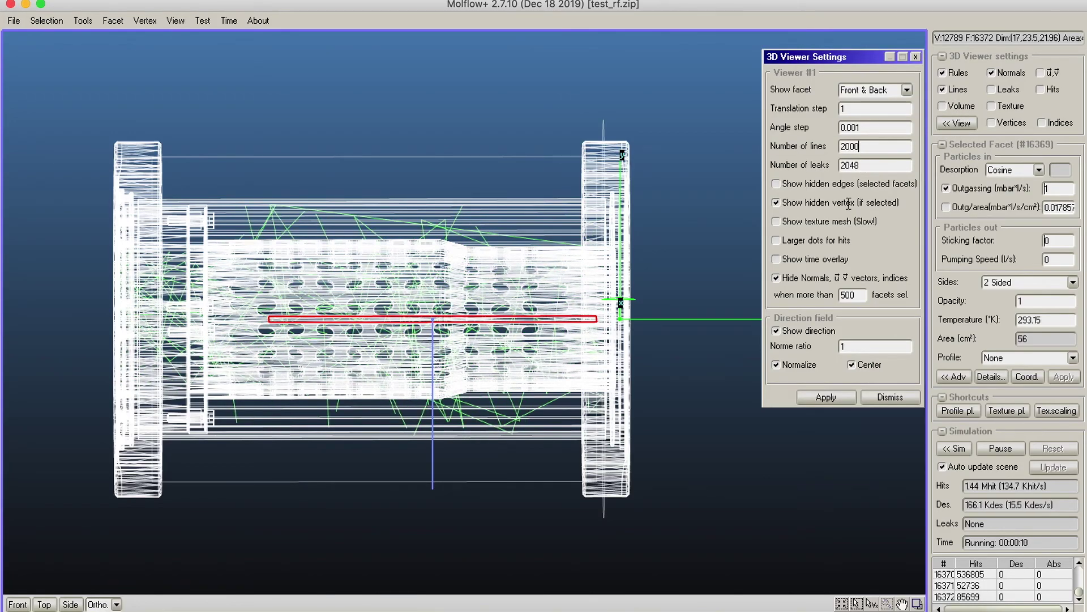
click(822, 399)
right_drag(822, 400, 940, 157)
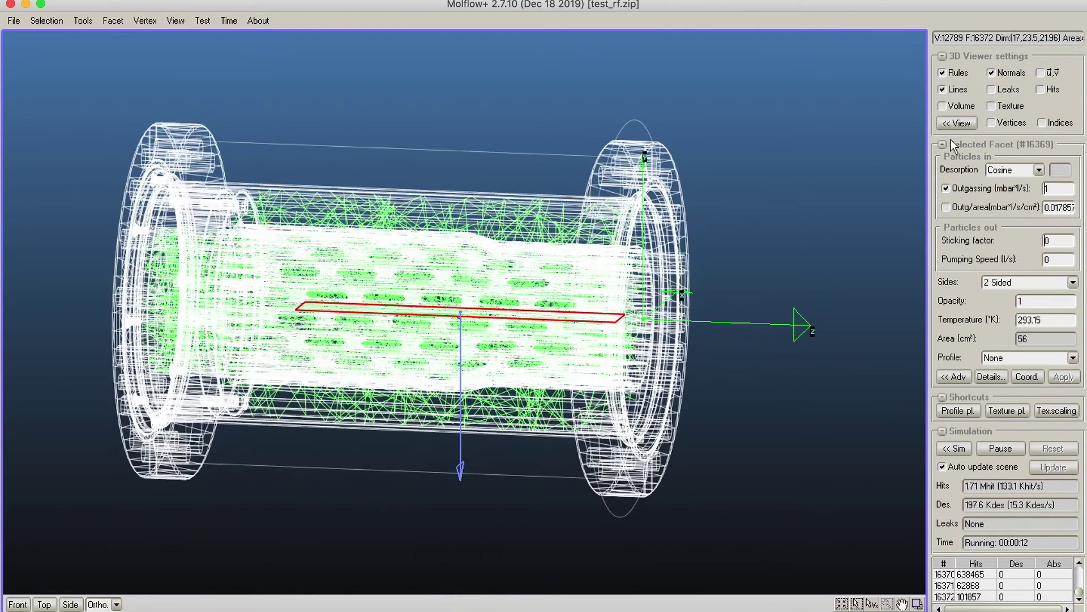
Show the texture, hide the particle lines, and inspect the longitudinal textured facet around the RF screen.
click(991, 106)
click(943, 89)
right_drag(797, 160, 313, 217)
scroll(314, 217, up, 5)
middle_drag(710, 320, 600, 224)
right_drag(600, 224, 565, 266)
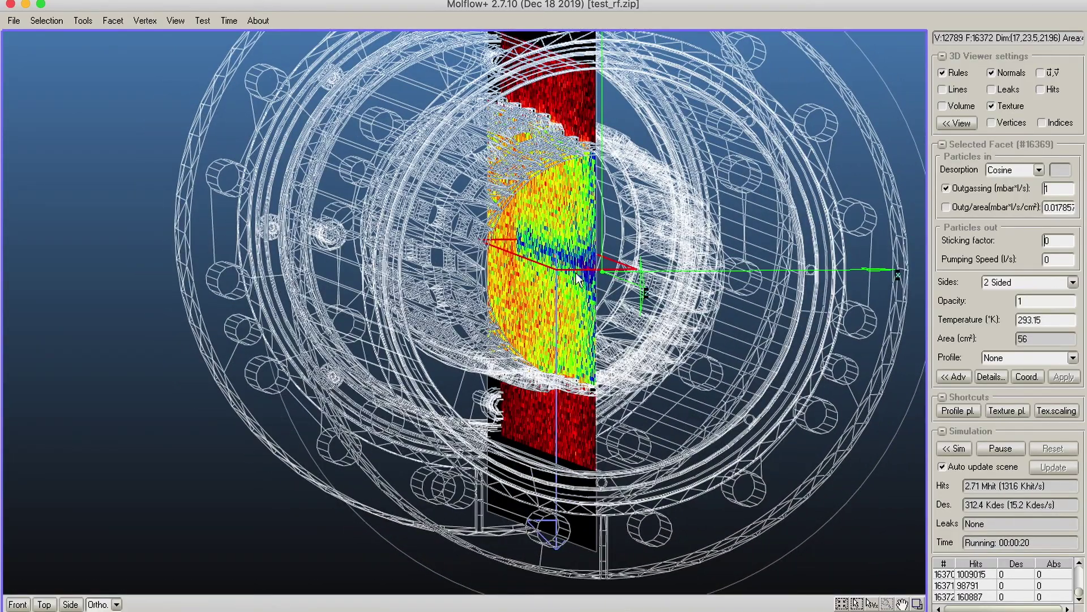
right_drag(576, 269, 706, 75)
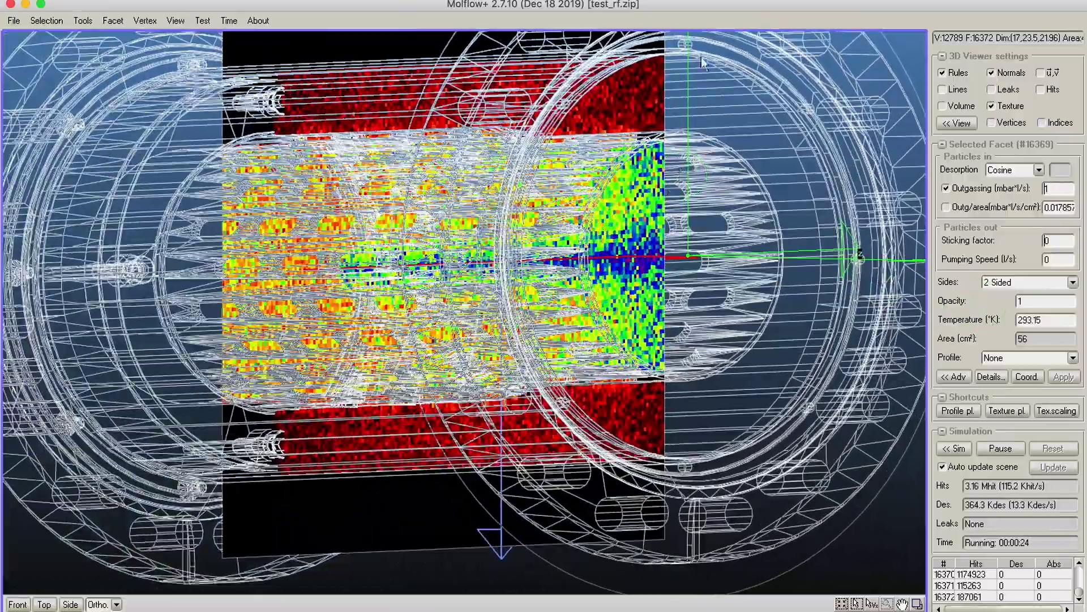
right_drag(662, 205, 633, 149)
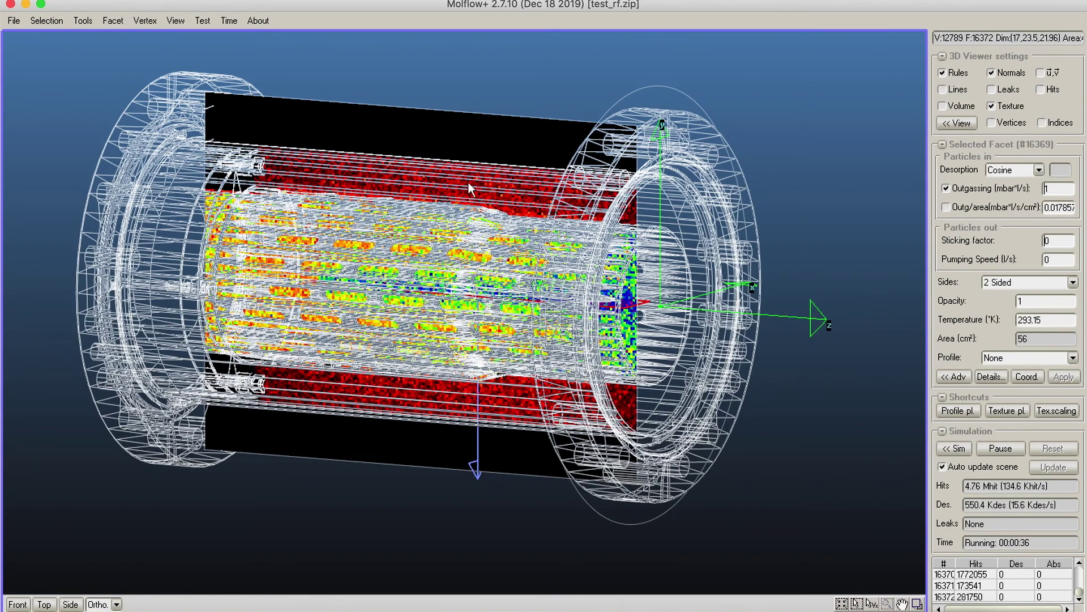
Examine the hit distribution on the textured facet through the tube's open end, close up and from farther away.
right_drag(429, 395, 169, 337)
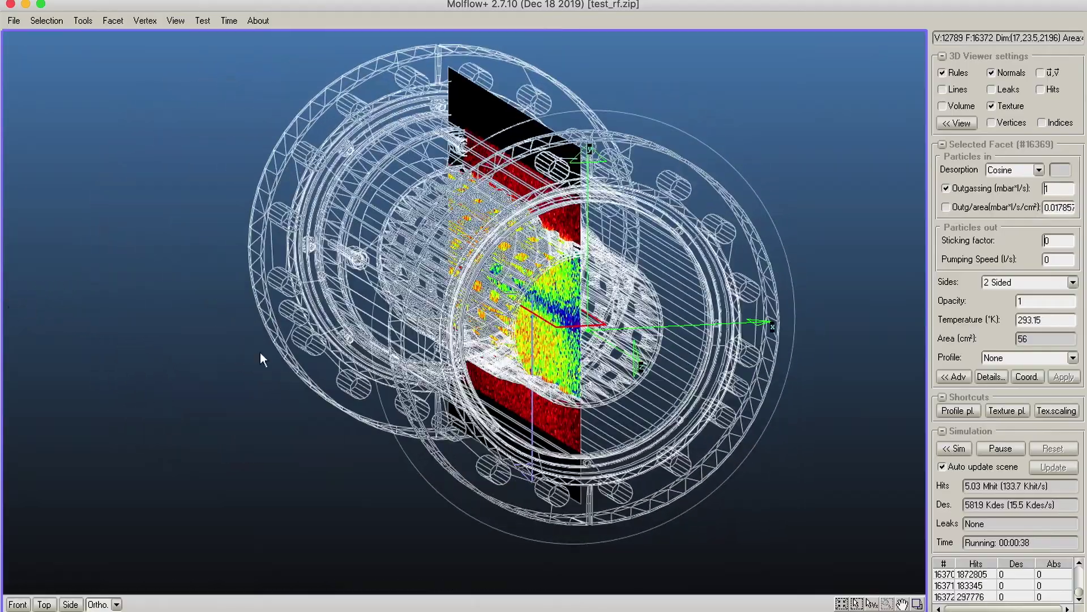
scroll(567, 283, up, 5)
middle_drag(626, 269, 573, 247)
right_drag(573, 247, 585, 251)
scroll(586, 251, down, 4)
scroll(586, 251, up, 4)
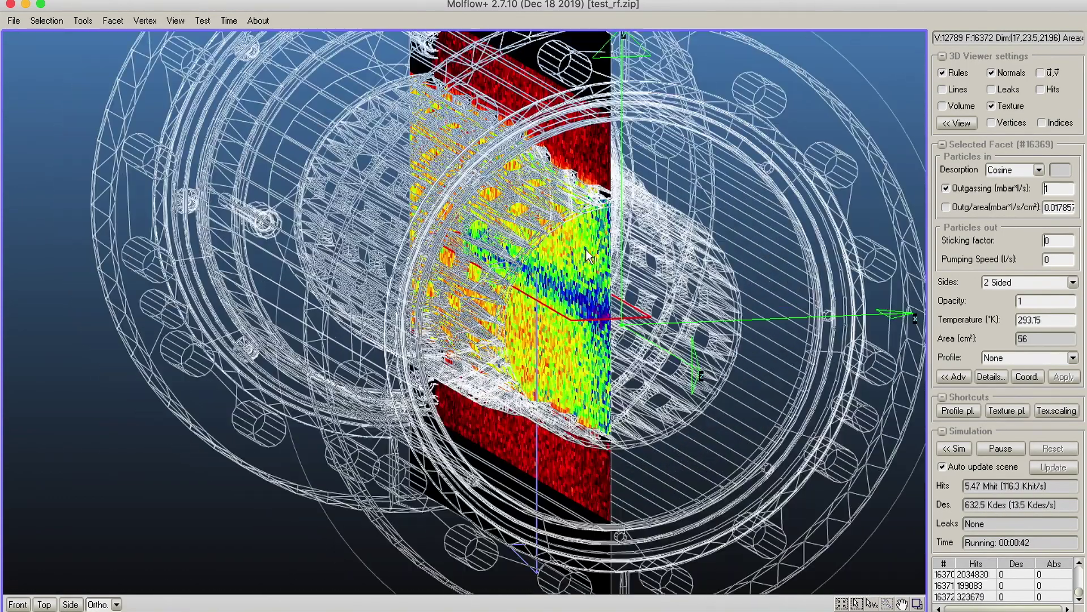
scroll(603, 213, down, 3)
click(566, 170)
click(565, 170)
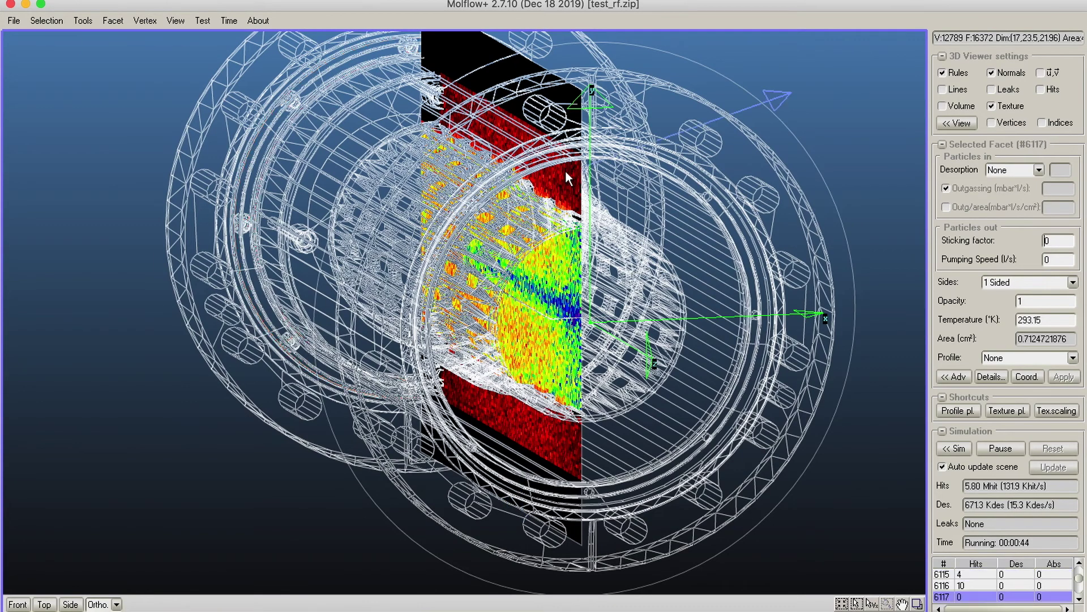
Select the longitudinal textured facet and show its pressure values in the texture plotter, enlarged to fill the window.
click(565, 171)
click(565, 171)
click(565, 171)
click(566, 171)
click(566, 171)
right_drag(594, 211, 677, 244)
click(1021, 414)
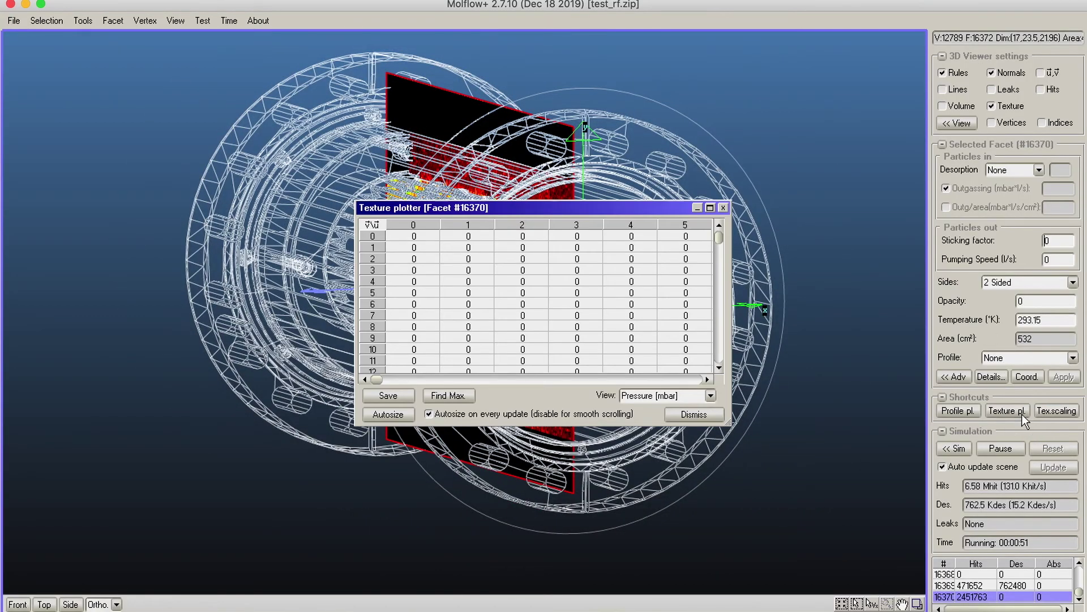
drag(653, 208, 341, 40)
click(403, 40)
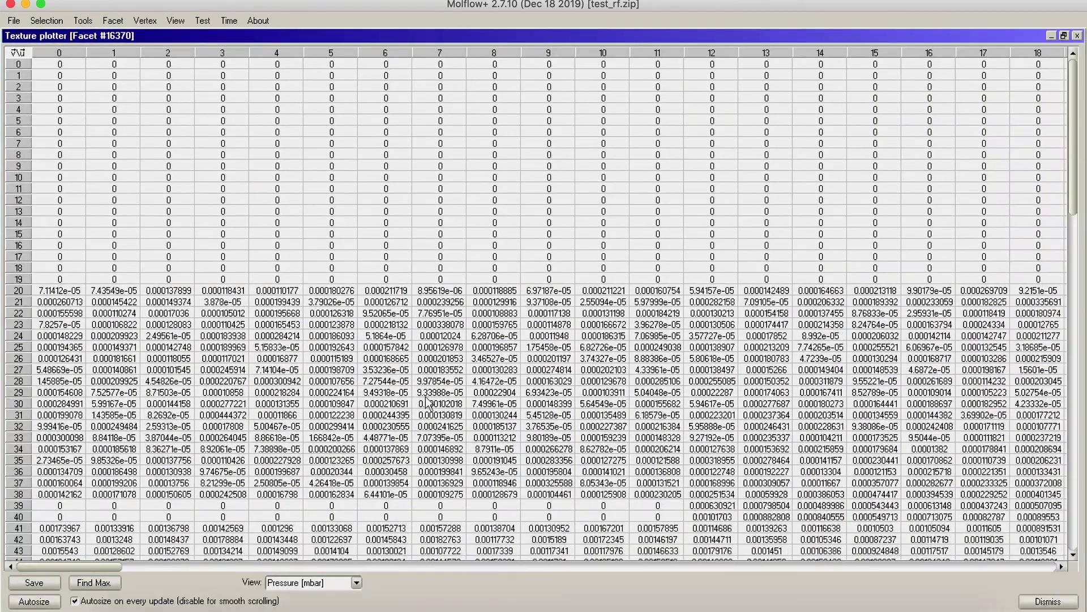
Copy all the pressure values from the texture plotter and launch Excel.
drag(1073, 96, 1079, 373)
drag(71, 566, 602, 522)
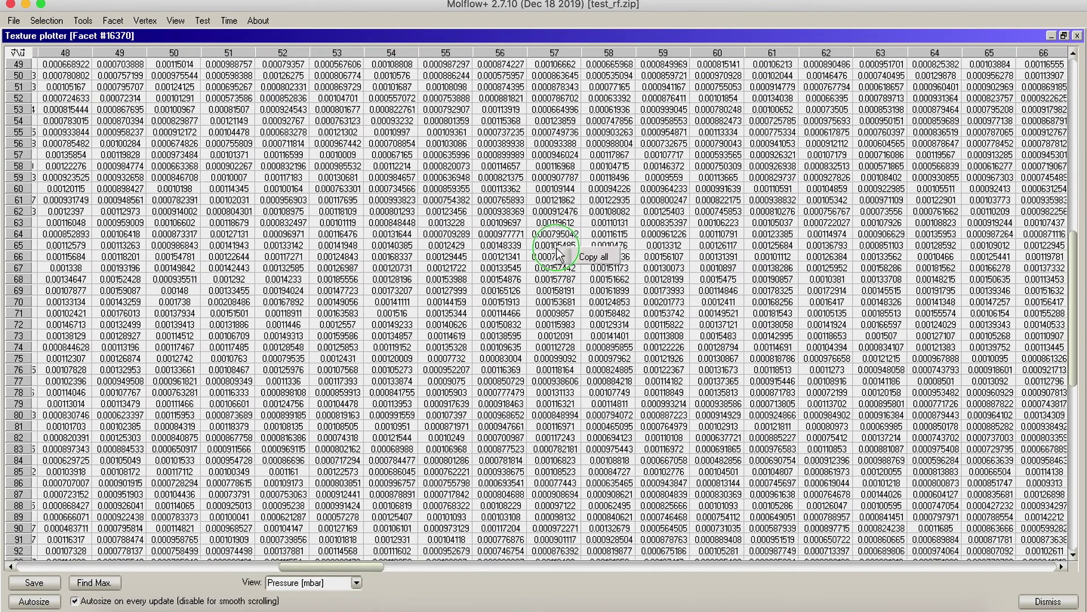
key(super+space)
text(exce)
key(Return)
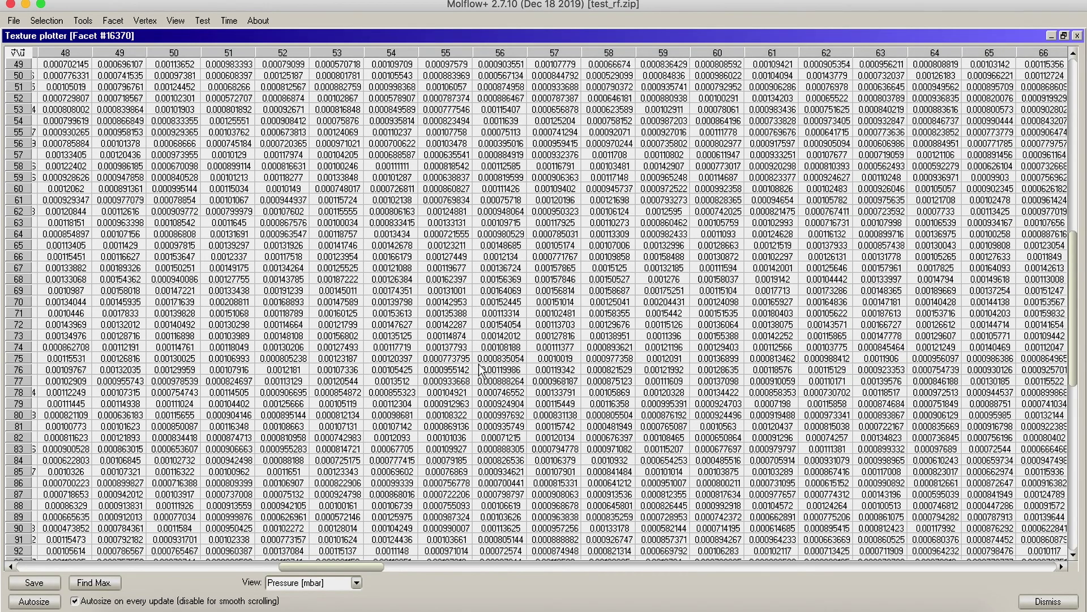
Close the texture plotter and pause the simulation.
click(1077, 35)
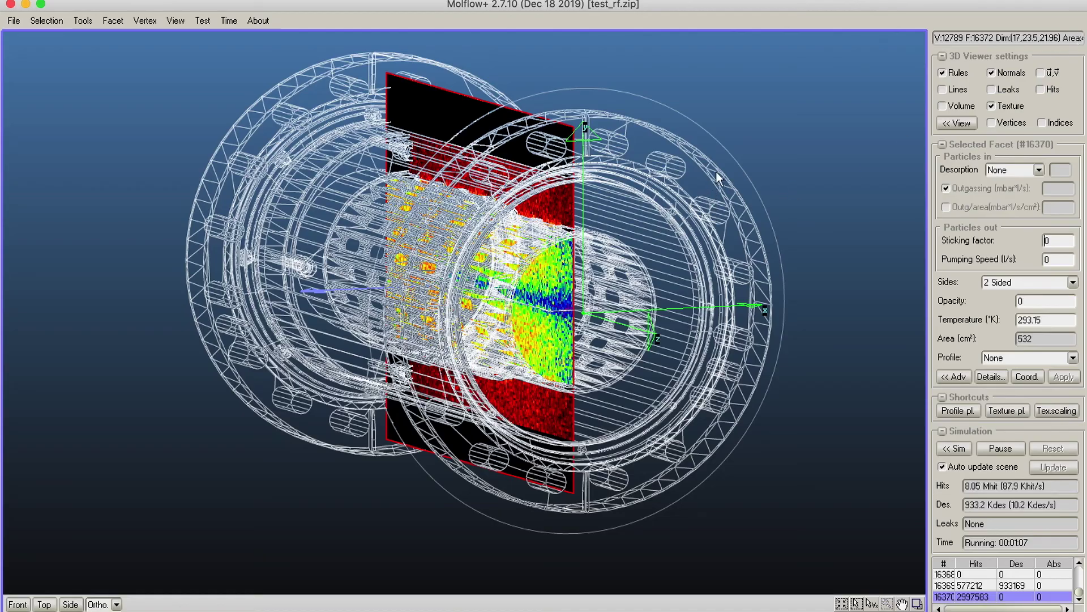
click(1001, 450)
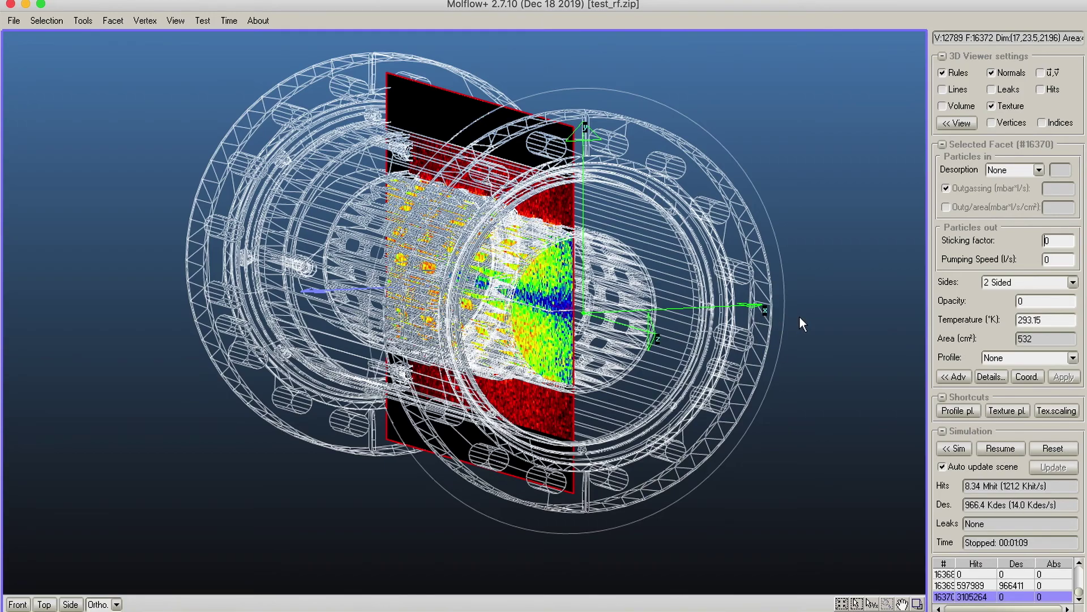
Switch to Excel, paste the pressure values at A1 and apply the green-yellow-red color scale.
key(super+Tab)
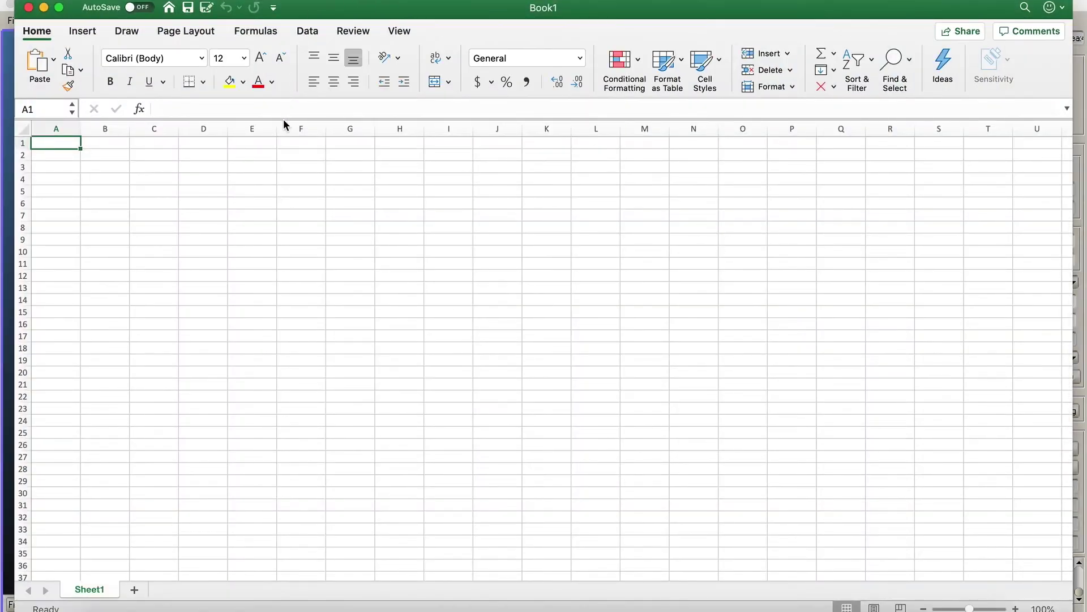
key(super+v)
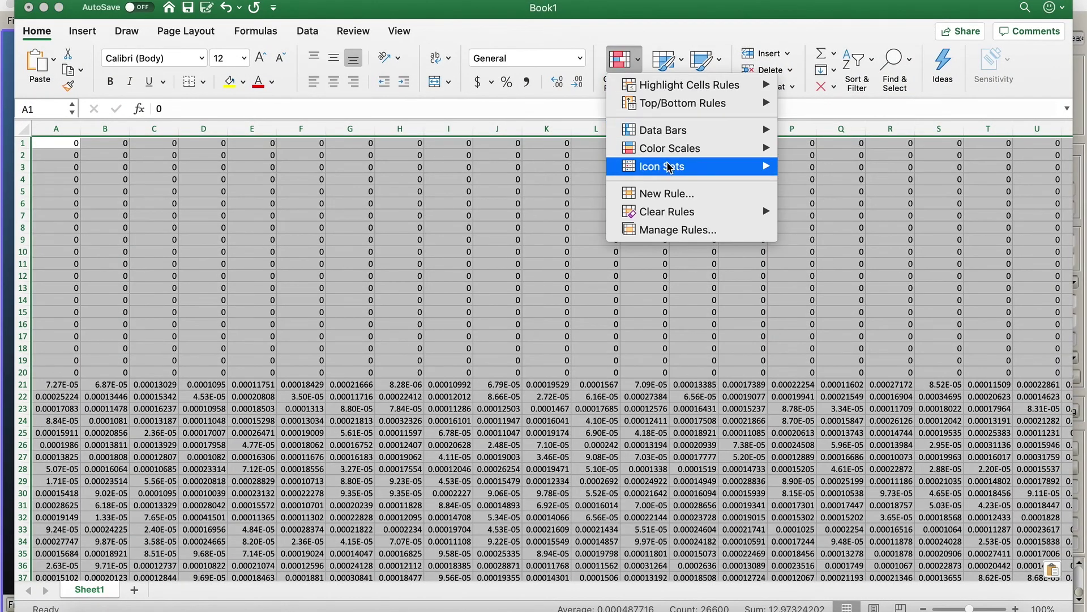
mouse_move(668, 148)
click(801, 158)
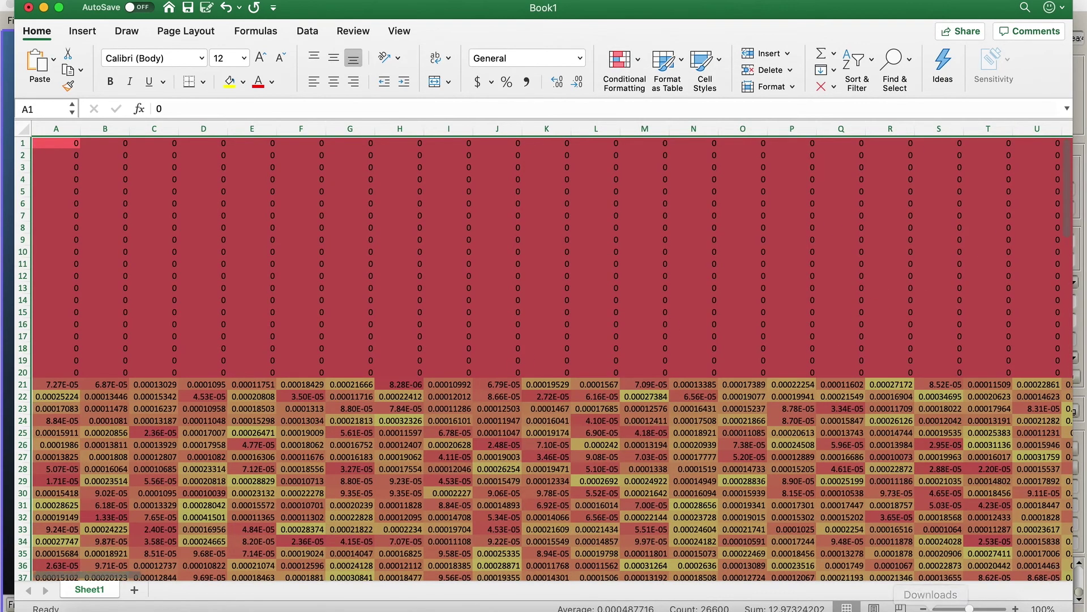
Reduce the sheet zoom to 70% and examine the colour-coded pressure distribution across the pasted data.
click(923, 608)
click(923, 607)
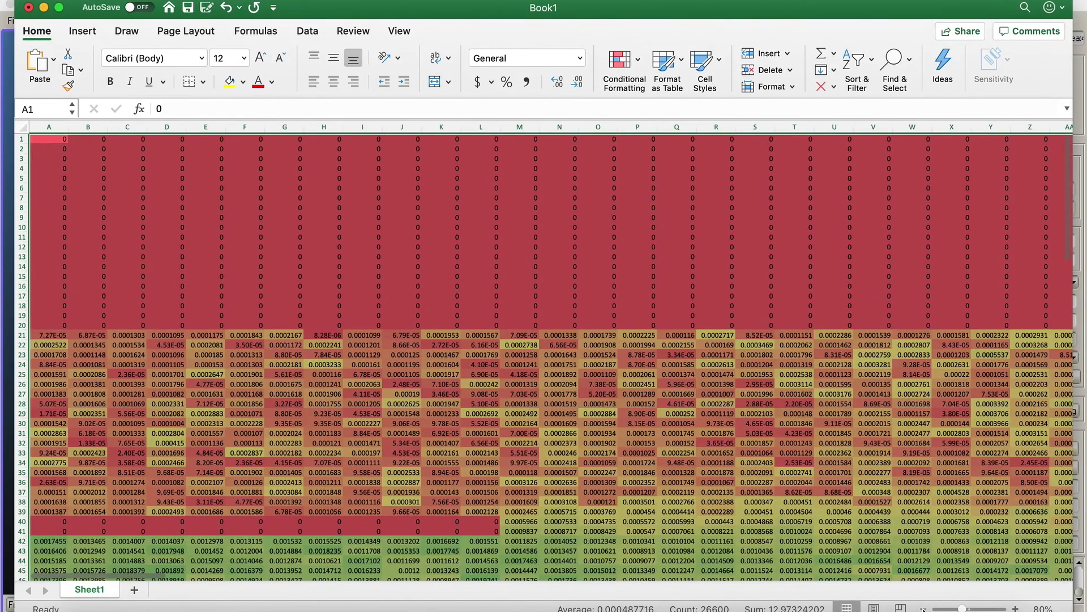
click(923, 608)
scroll(722, 368, down, 20)
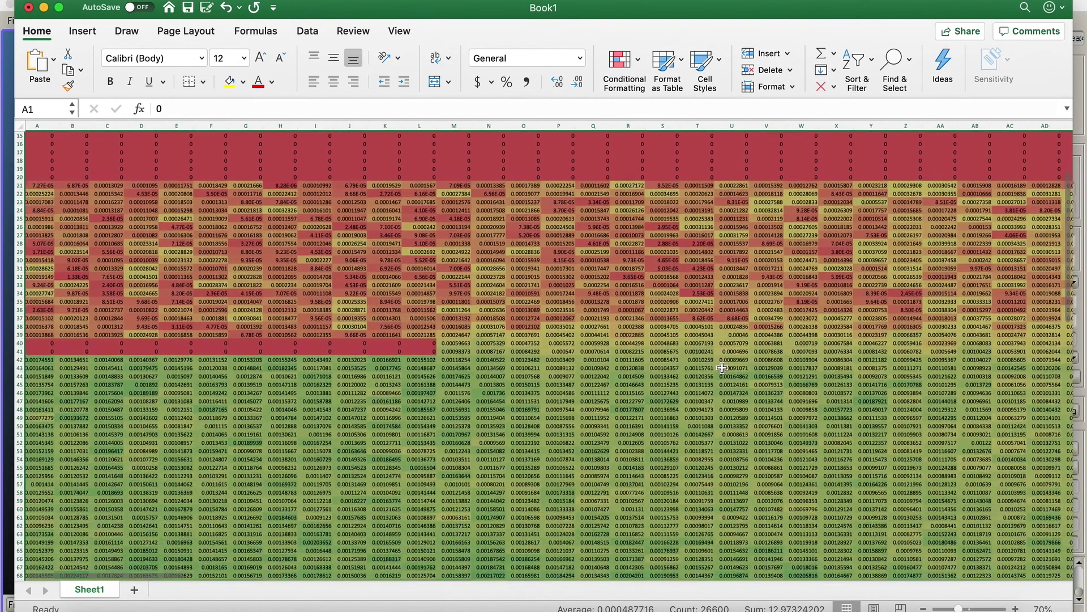
scroll(723, 368, right, 10)
scroll(723, 368, right, 8)
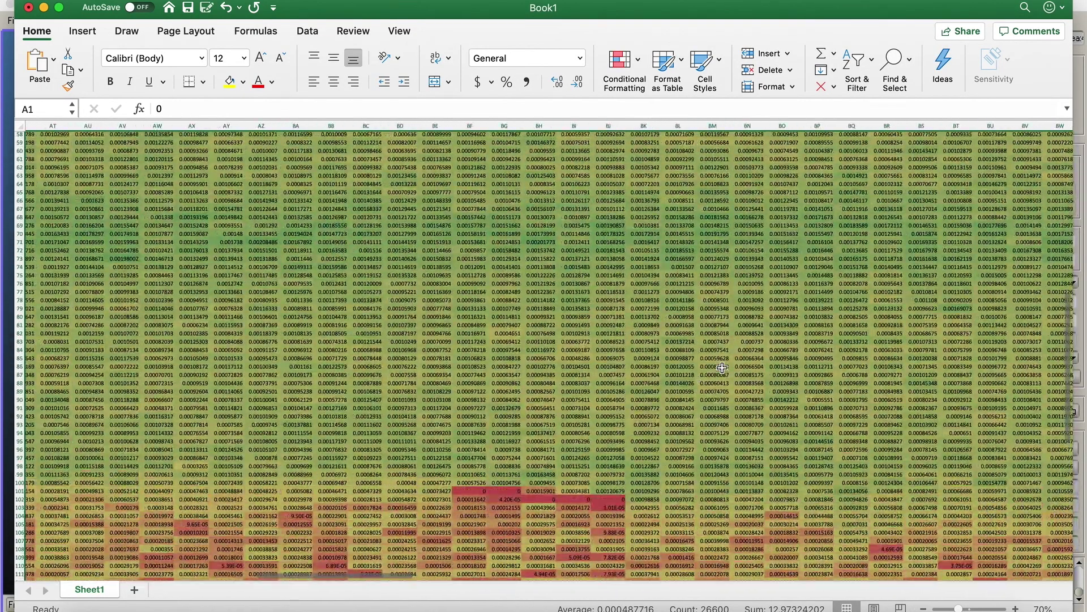
click(723, 368)
scroll(722, 369, right, 15)
scroll(338, 287, up, 8)
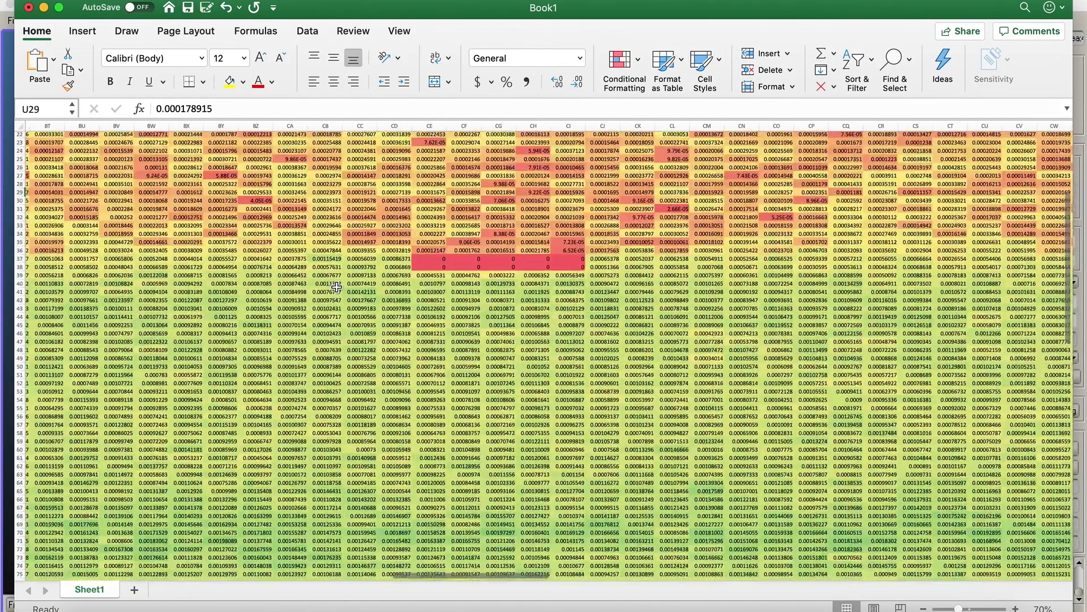
Check the average pressure inside the RF screen over BT42:CO61 and outside it over BT22:CN33.
scroll(337, 287, left, 3)
click(205, 268)
drag(206, 269, 934, 426)
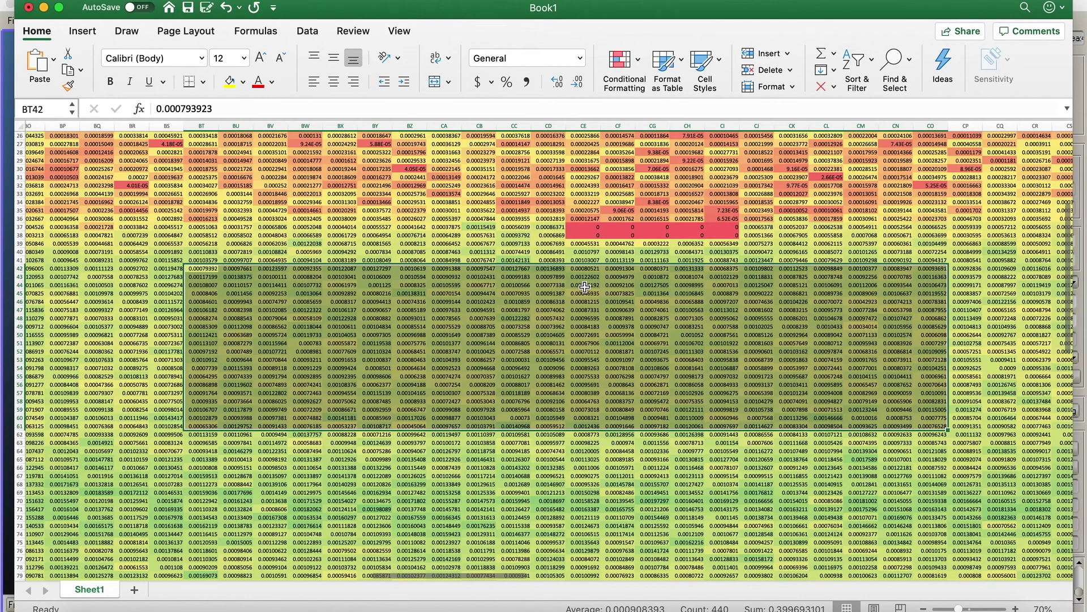
scroll(582, 286, up, 8)
drag(203, 305, 901, 396)
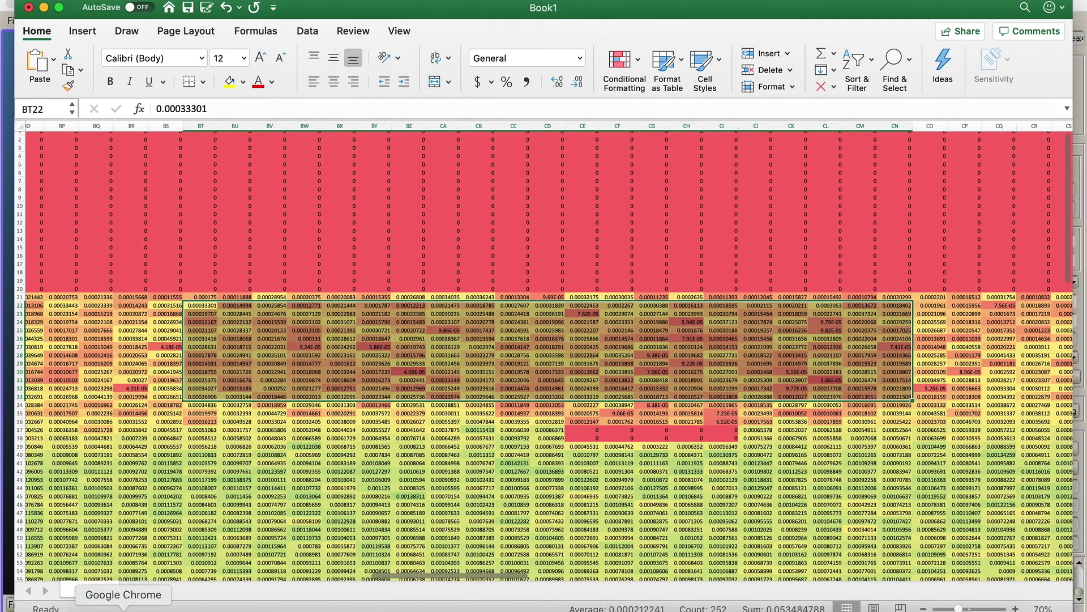
Switch to Chrome, review the orifice flow formula and begin the conductance calculation with 1/(0.000 in the address bar.
click(139, 608)
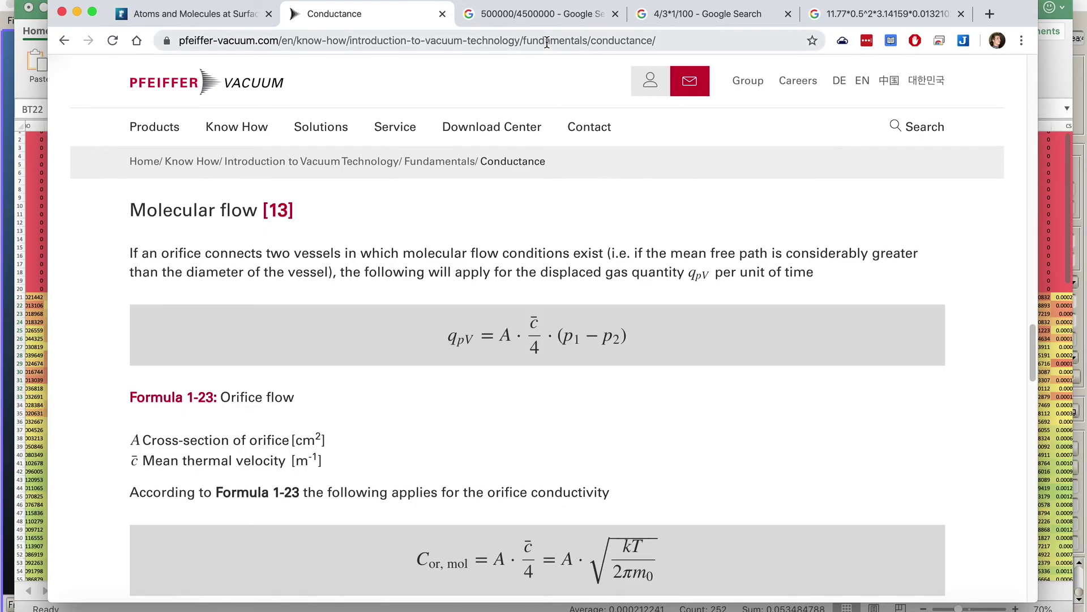
click(547, 41)
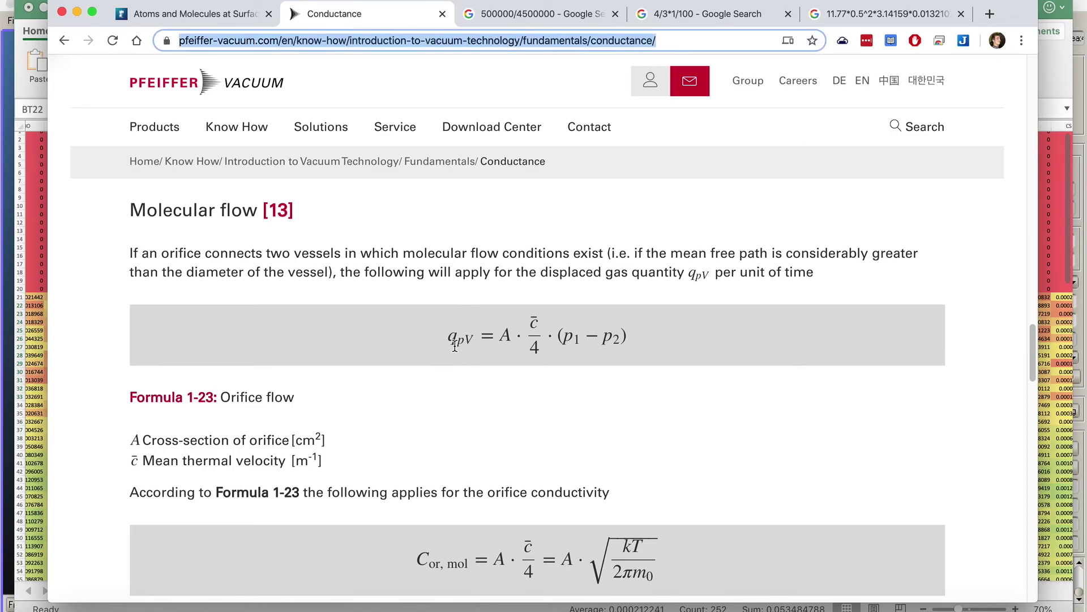
text(1)
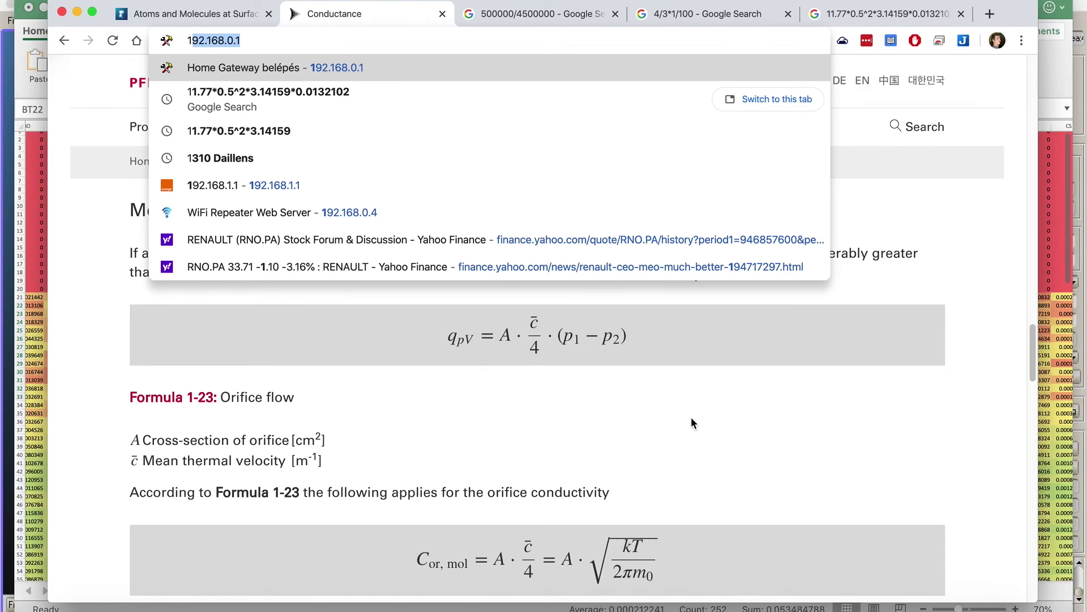
key(BackSpace)
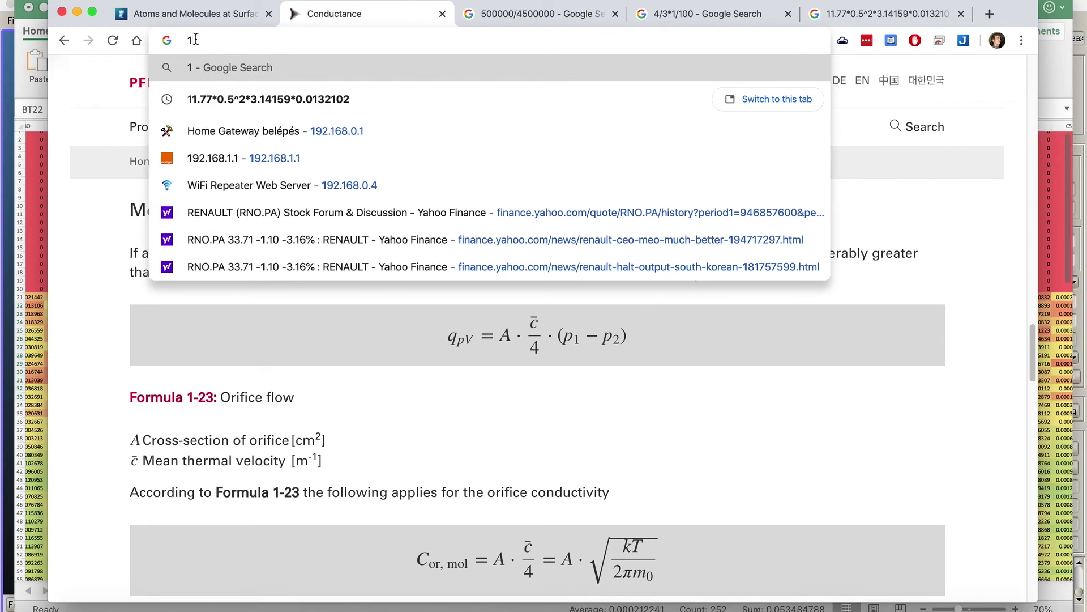
text(/)
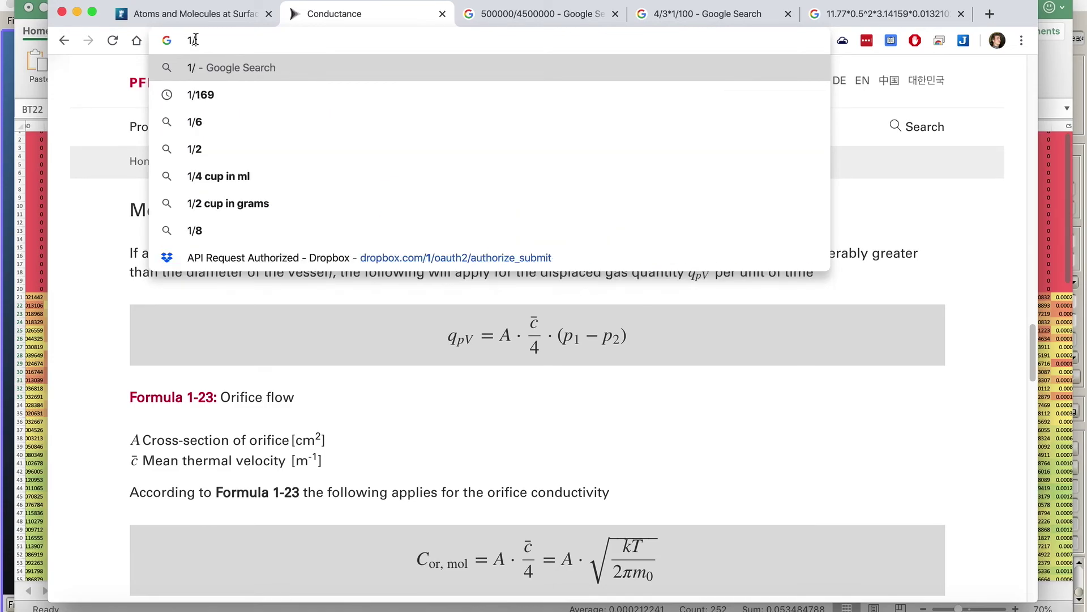
text(()
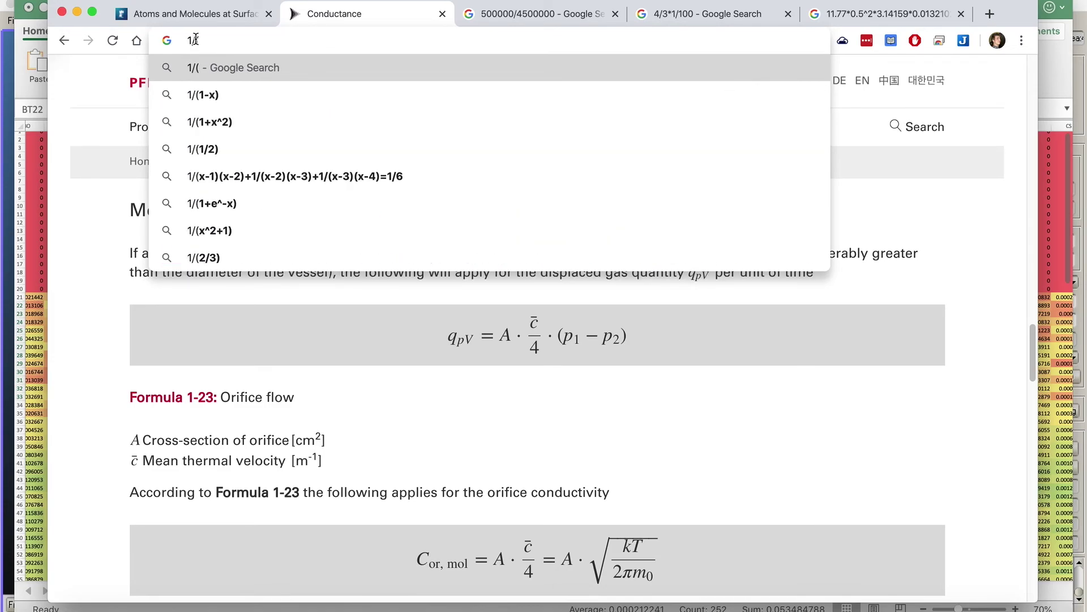
text(0.000)
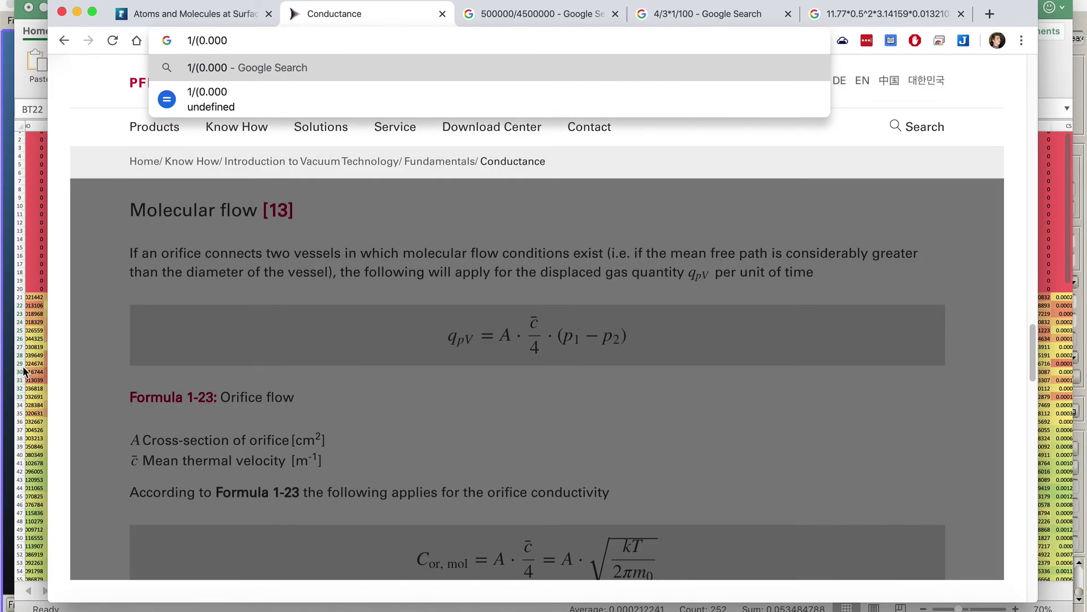
Return to Excel and recheck the average pressure inside the RF screen over the block BY43:CX65.
click(900, 607)
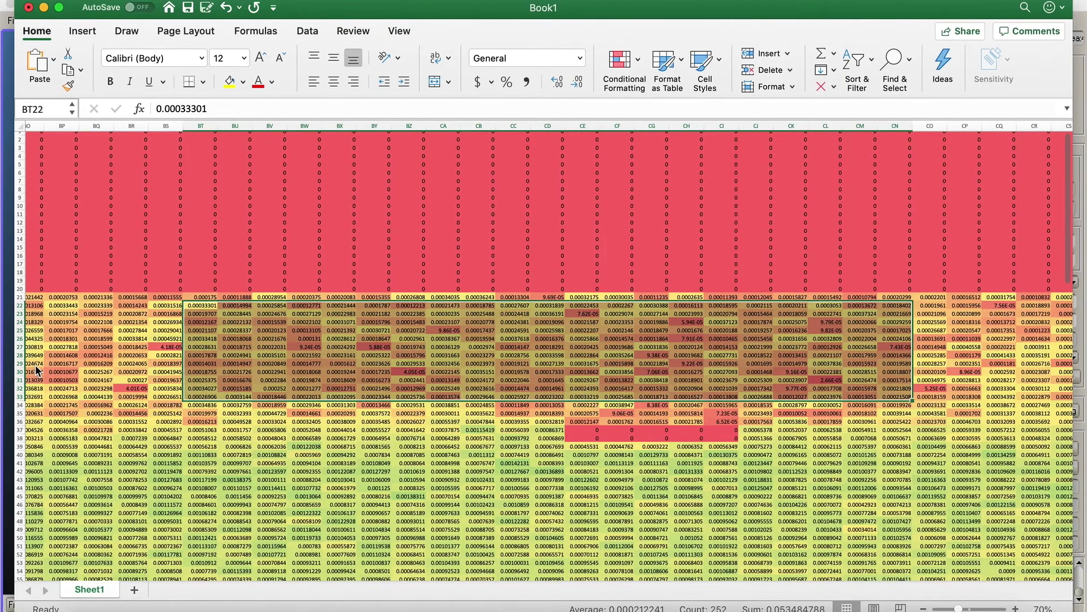
click(966, 447)
scroll(502, 504, down, 5)
drag(399, 319, 1077, 501)
scroll(842, 577, right, 5)
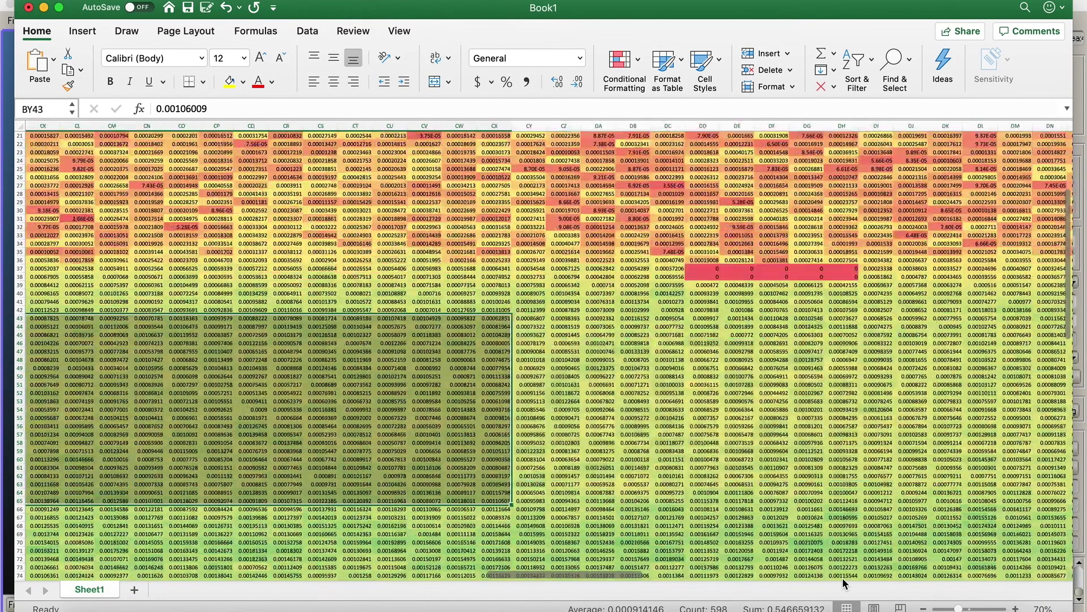
scroll(824, 449, down, 4)
scroll(824, 449, left, 2)
Back in Chrome, complete the expression as 1/(0.0009-0.0002), calculate it and highlight the whole-number part of the result.
click(630, 610)
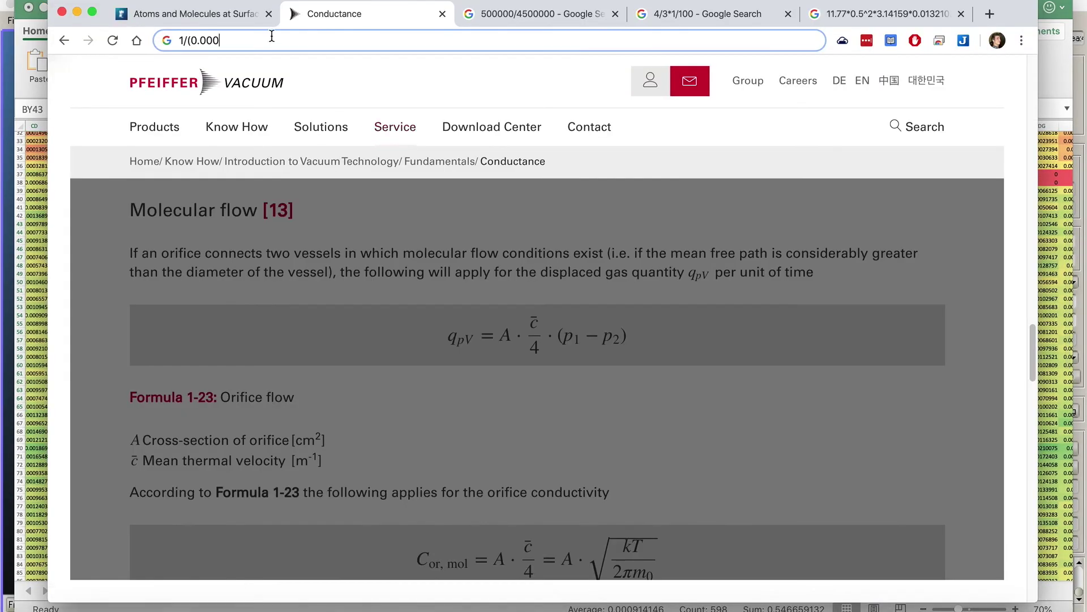
text(9)
key(Left)
key(Left)
key(Left)
key(Left)
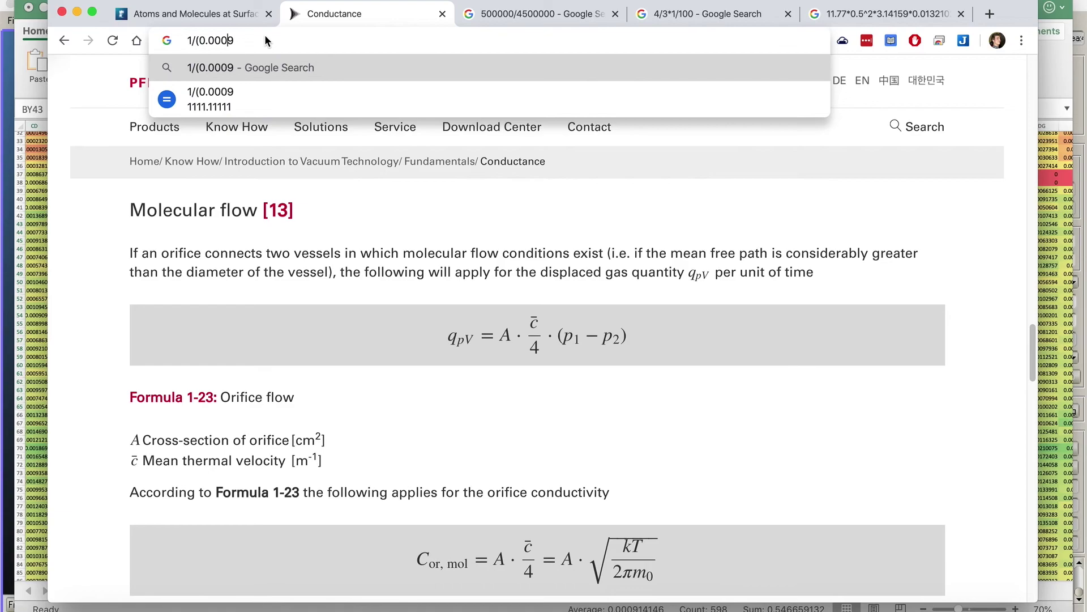
key(Right)
key(Right)
key(Right)
key(Right)
text(-0.000)
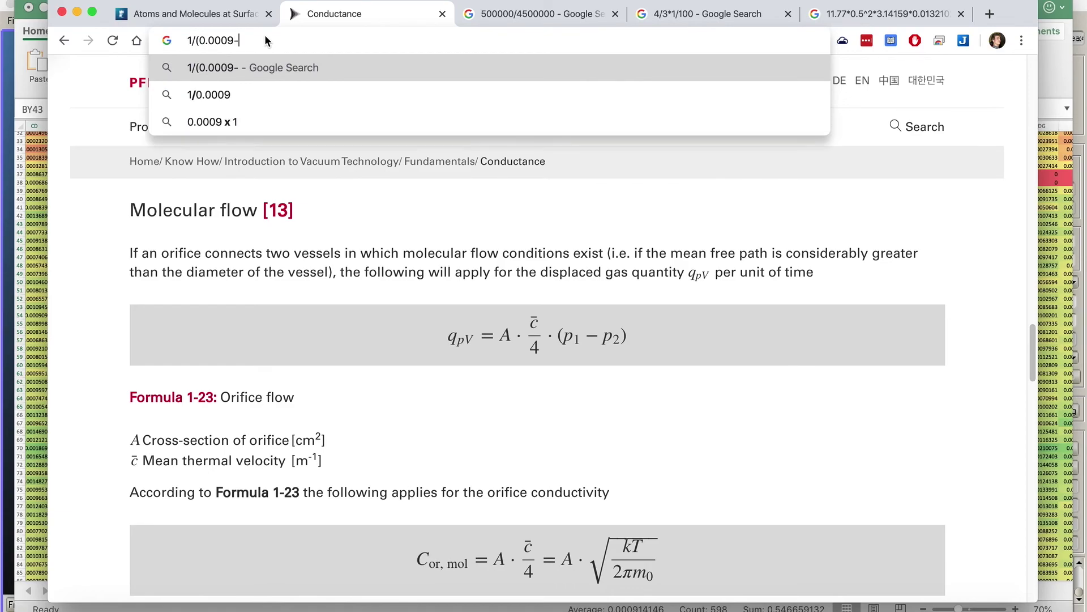
text(2))
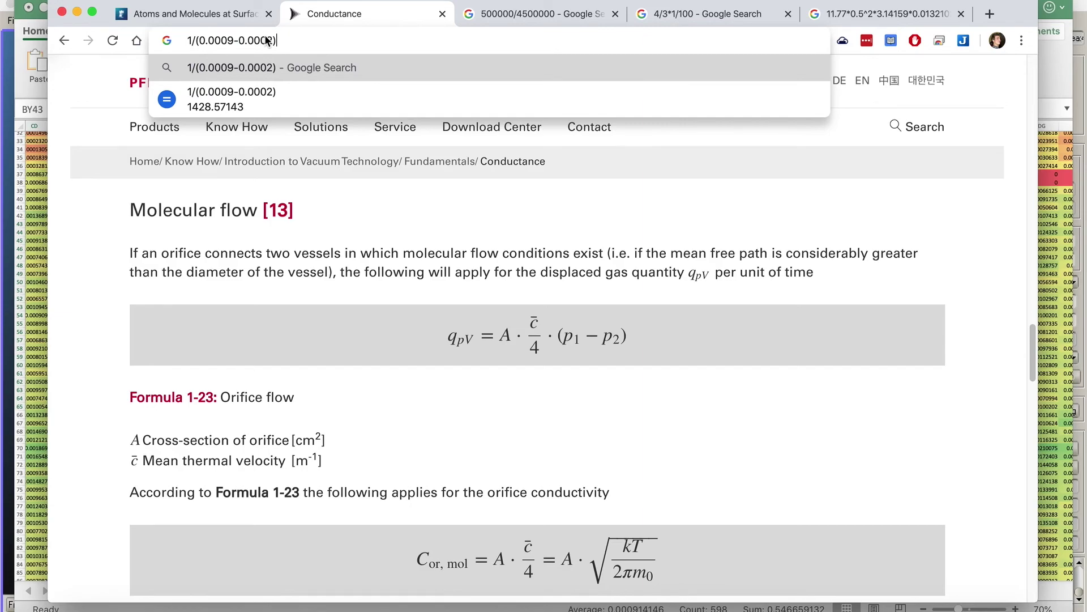
key(Return)
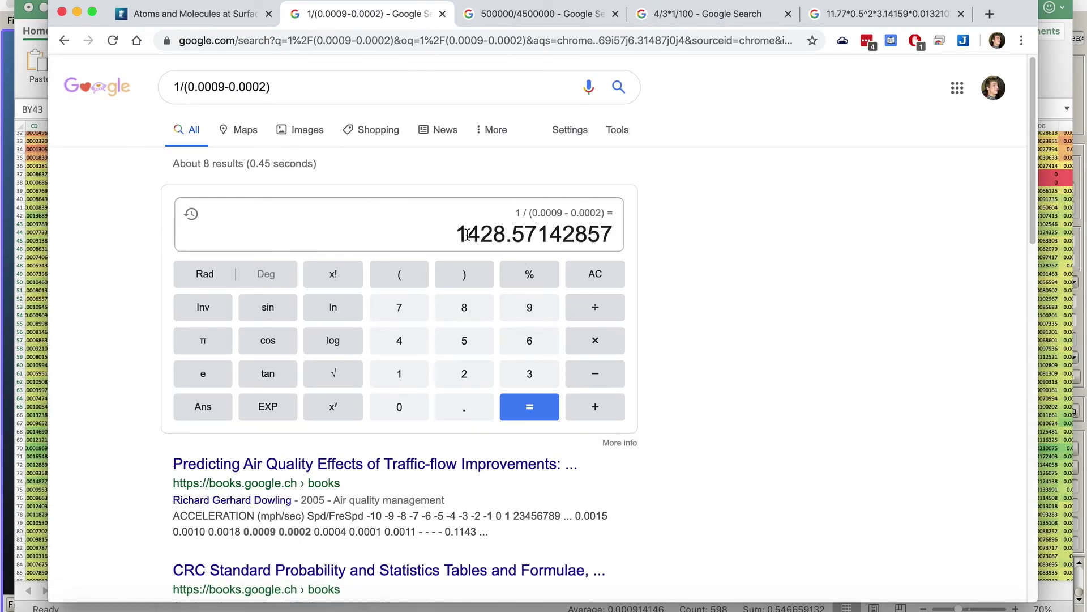
drag(456, 236, 506, 238)
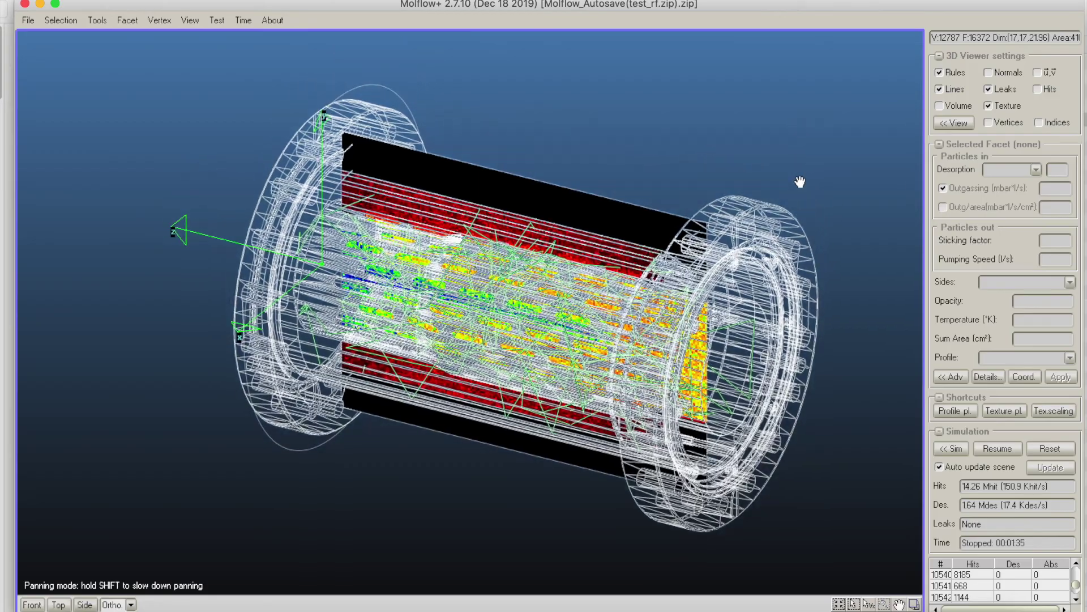
In the autosaved Molflow+ model, use smart selection with a 30° maximum plane difference to select the outer tube wall's facets.
right_drag(807, 126, 709, 79)
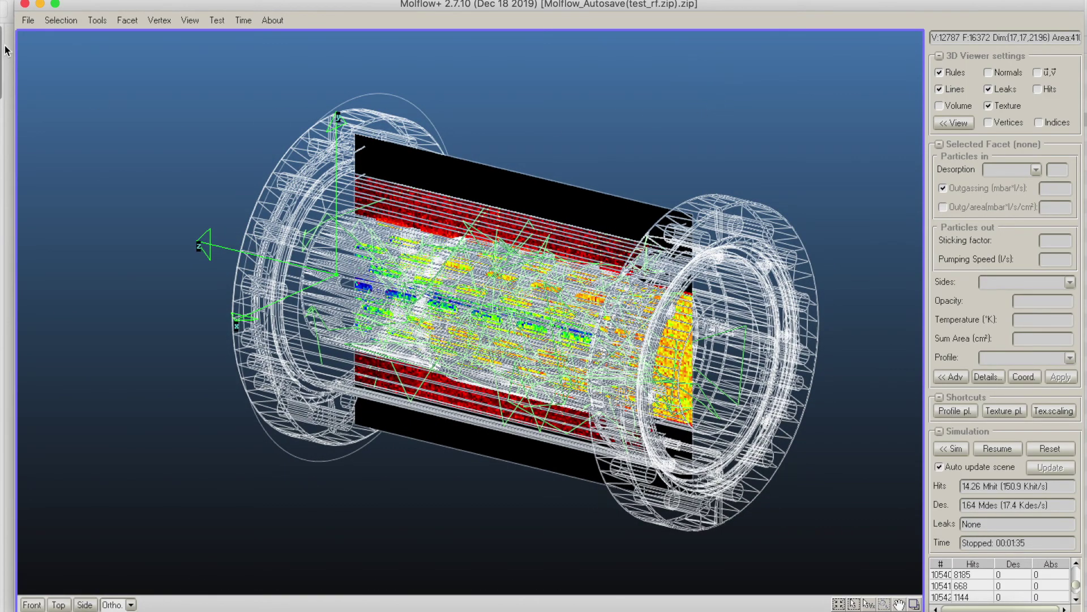
click(61, 20)
click(71, 34)
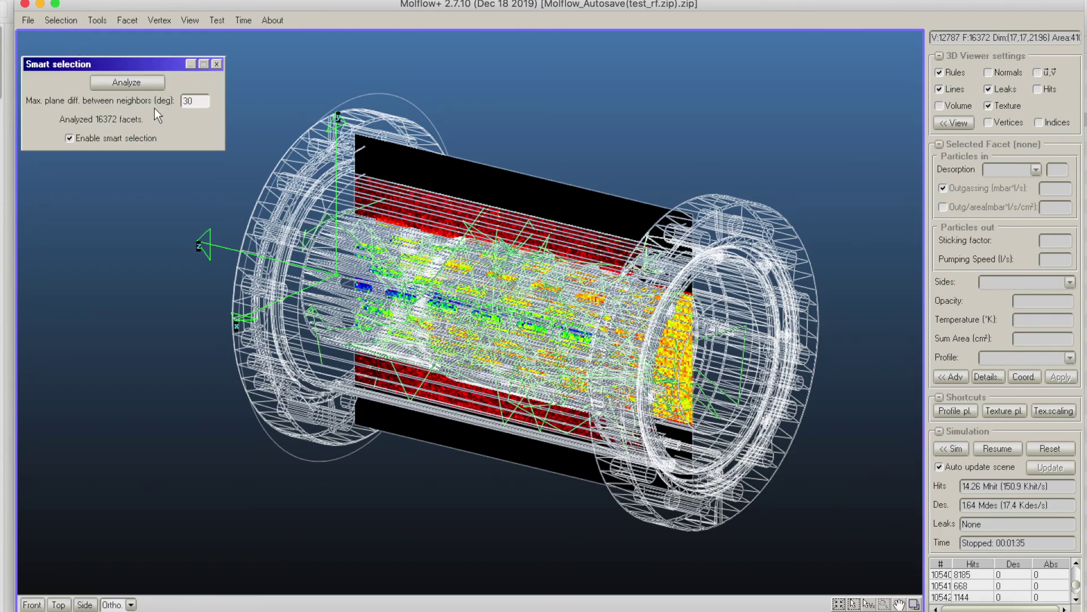
right_drag(547, 183, 309, 51)
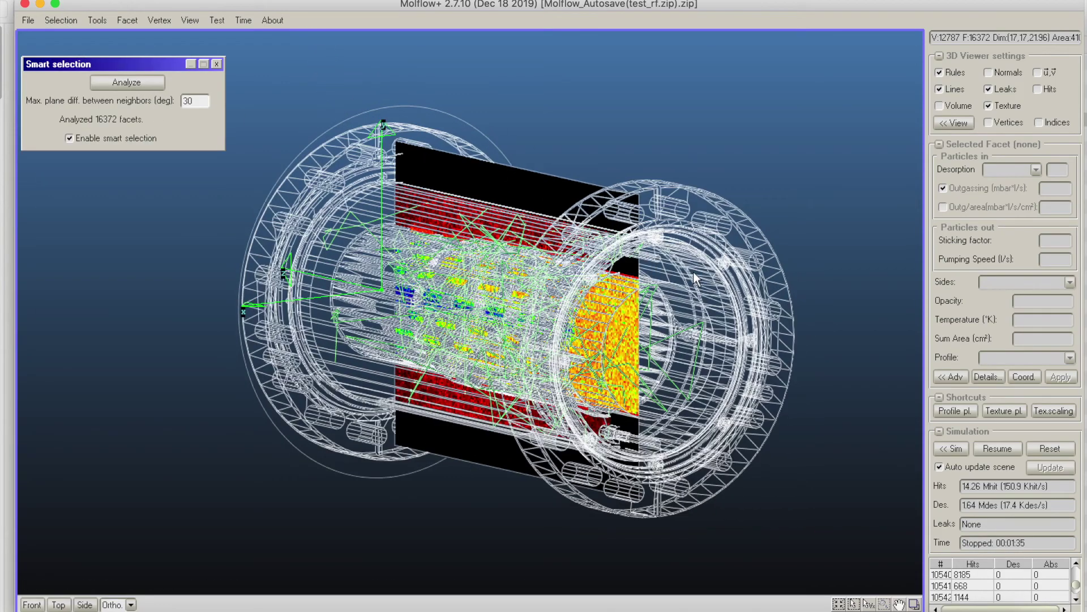
click(697, 277)
right_drag(697, 277, 1019, 395)
Show the details of the selected wall facets and examine their pressure values from the start of the list.
click(987, 377)
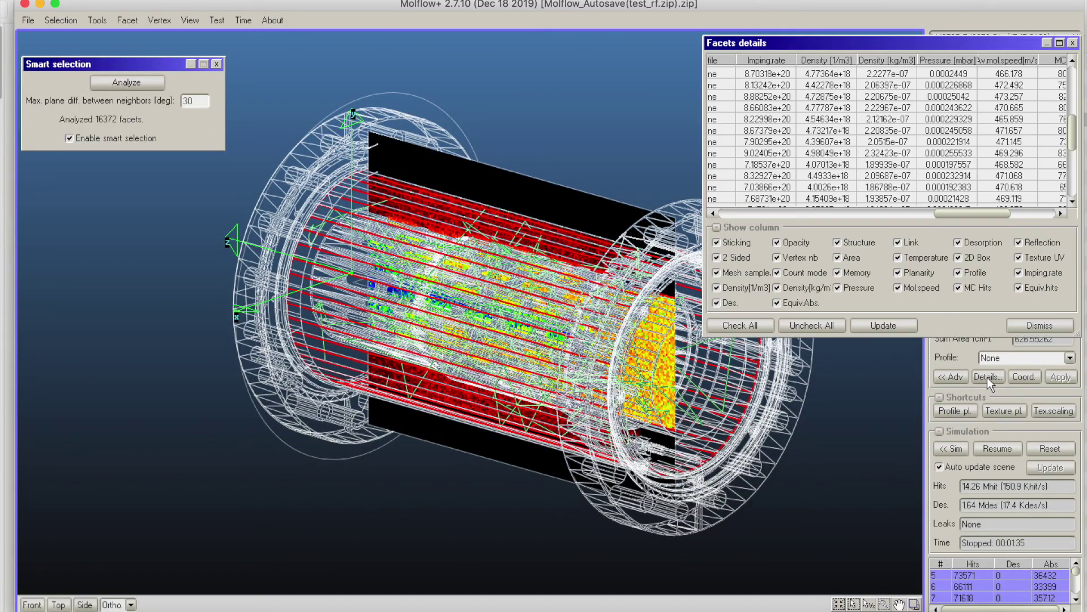
drag(970, 217, 976, 218)
drag(1071, 134, 1069, 85)
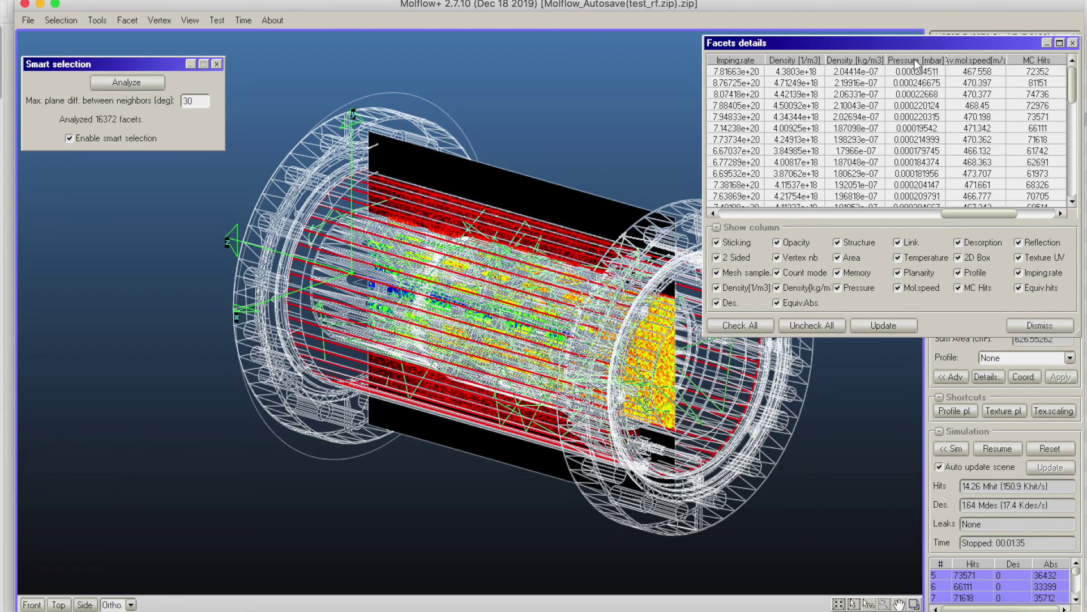
Copy the pressure values of the selected wall facets and paste them into a new Excel sheet starting at cell A1.
drag(1074, 96, 1073, 46)
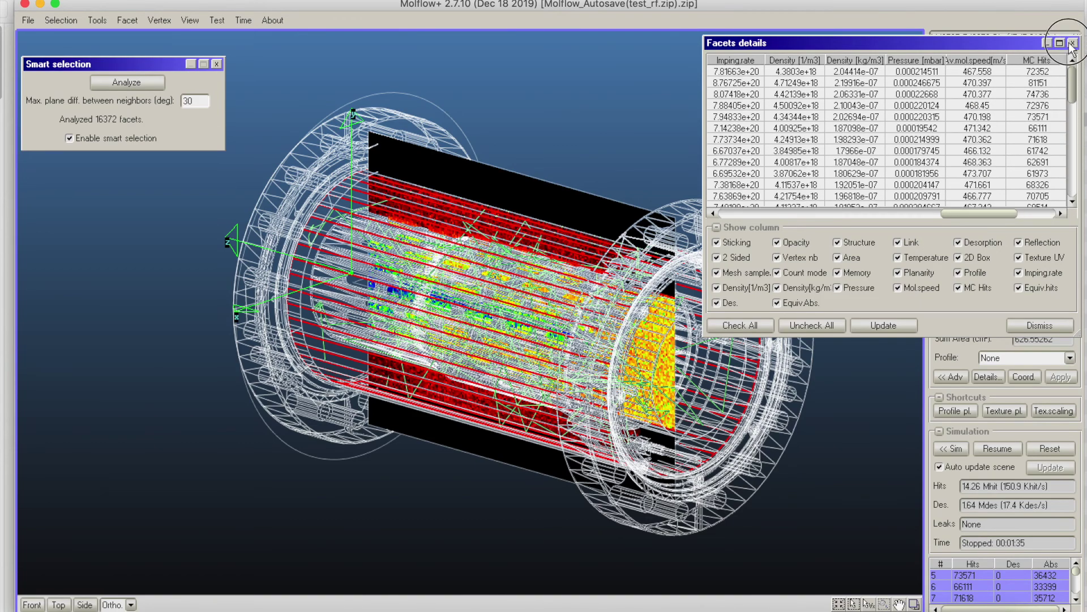
right_click(904, 61)
click(961, 70)
click(807, 602)
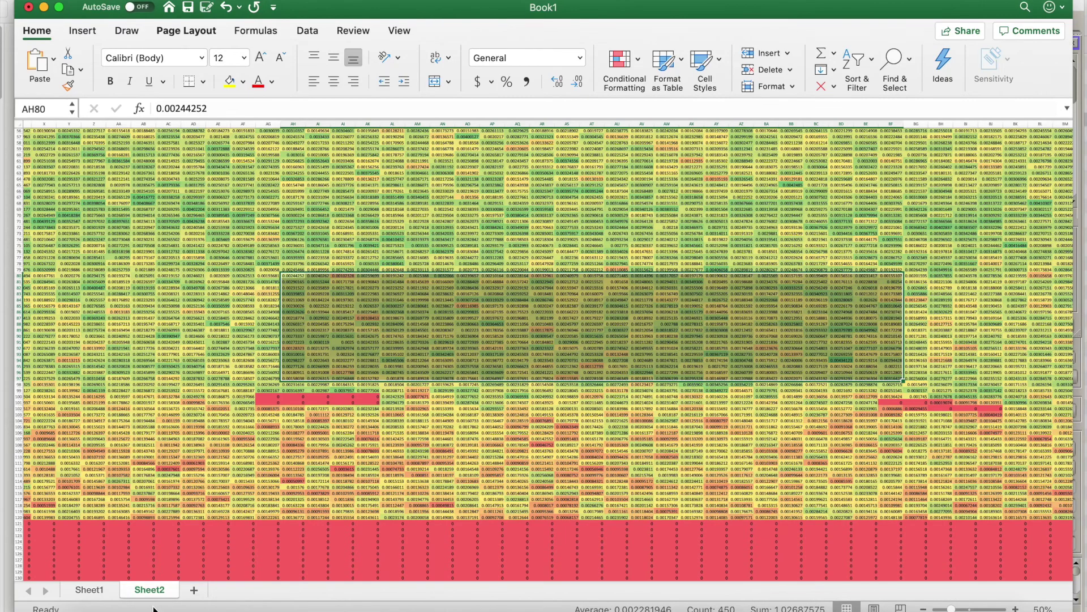
click(201, 591)
key(super+v)
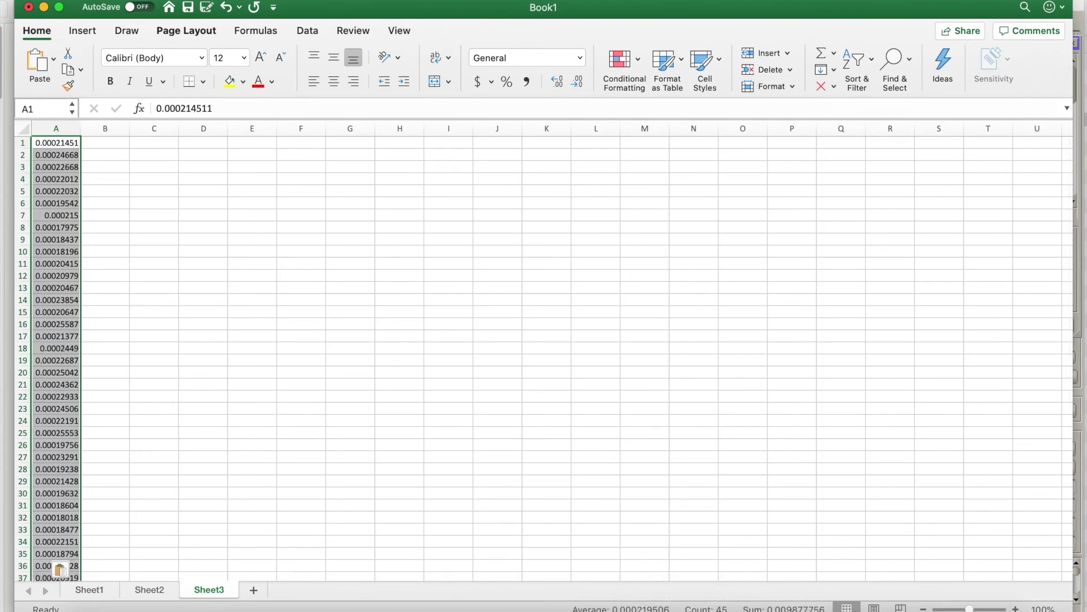
Back in Molflow+, open the Formula Editor to check the avg(p,sel) formula for the wall and consult the formula format reference.
click(883, 603)
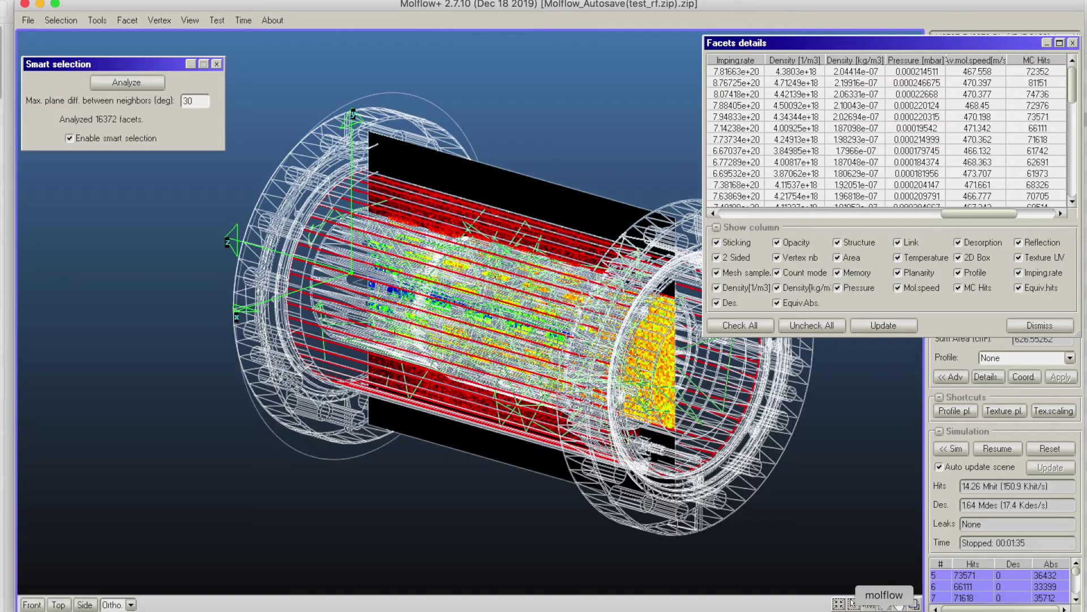
click(98, 21)
click(109, 37)
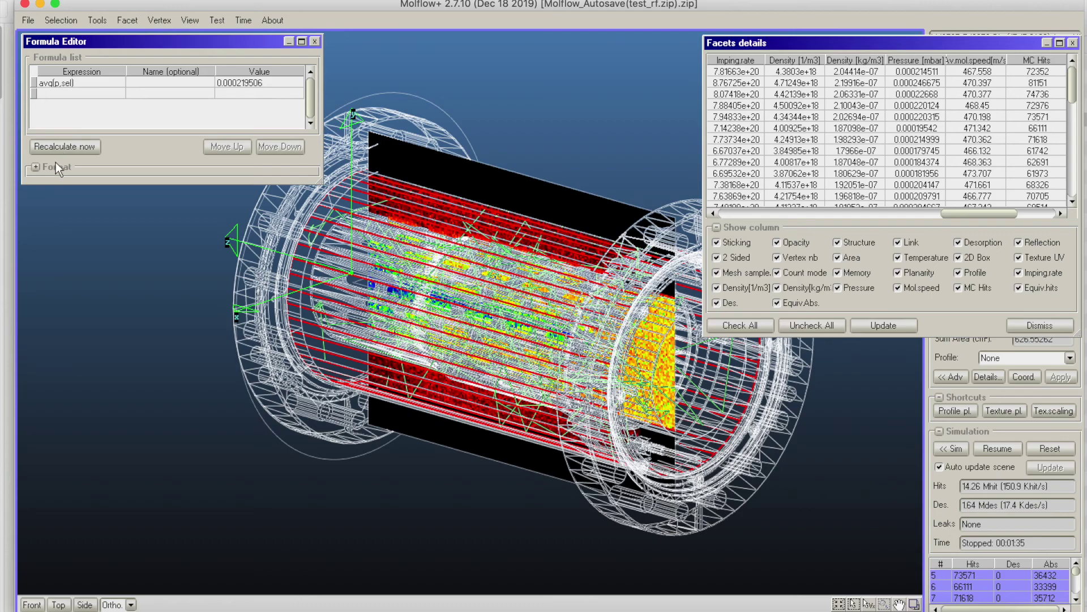
click(36, 166)
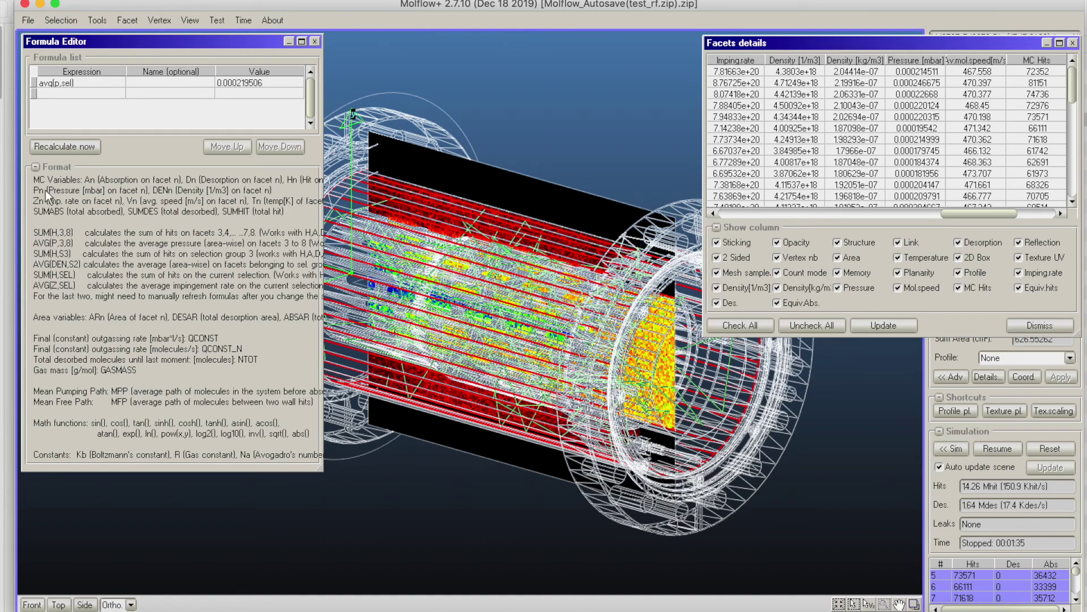
click(35, 166)
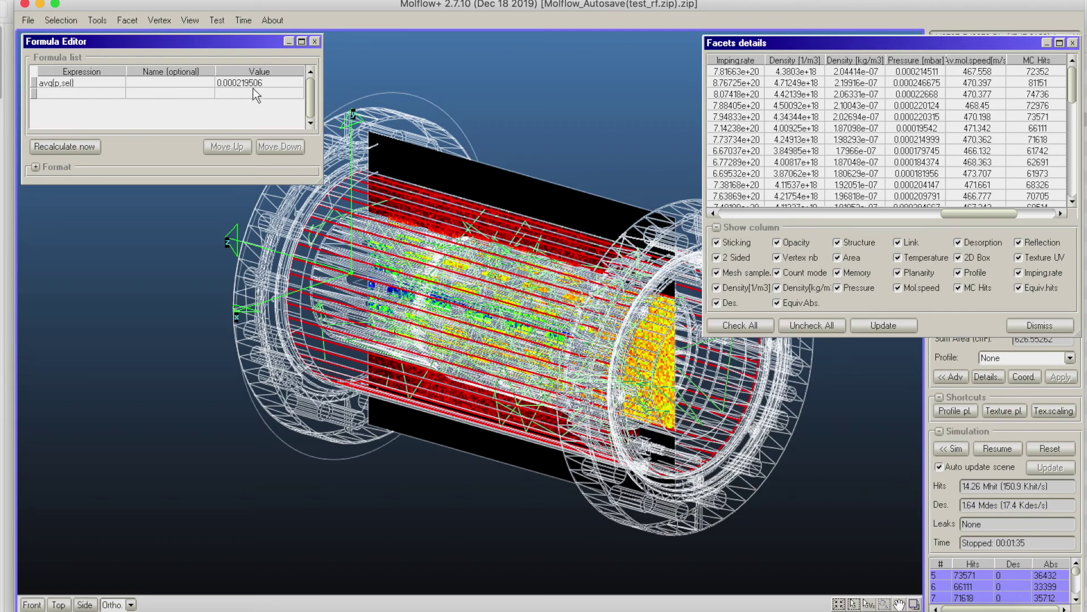
Close the facet details window and turn off the display of the particle trajectory lines.
right_drag(474, 231, 426, 183)
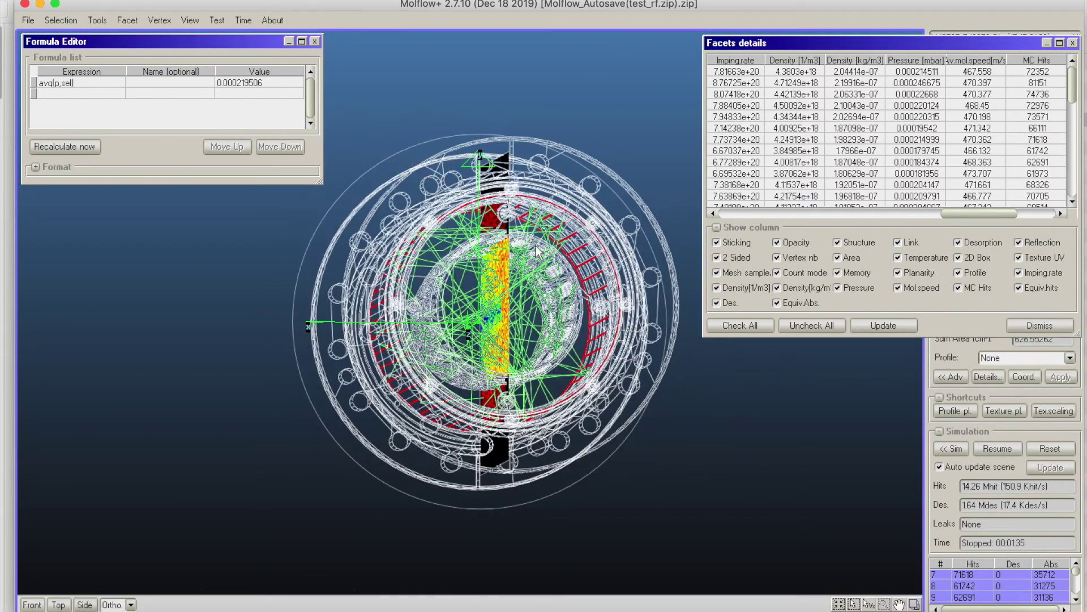
click(531, 262)
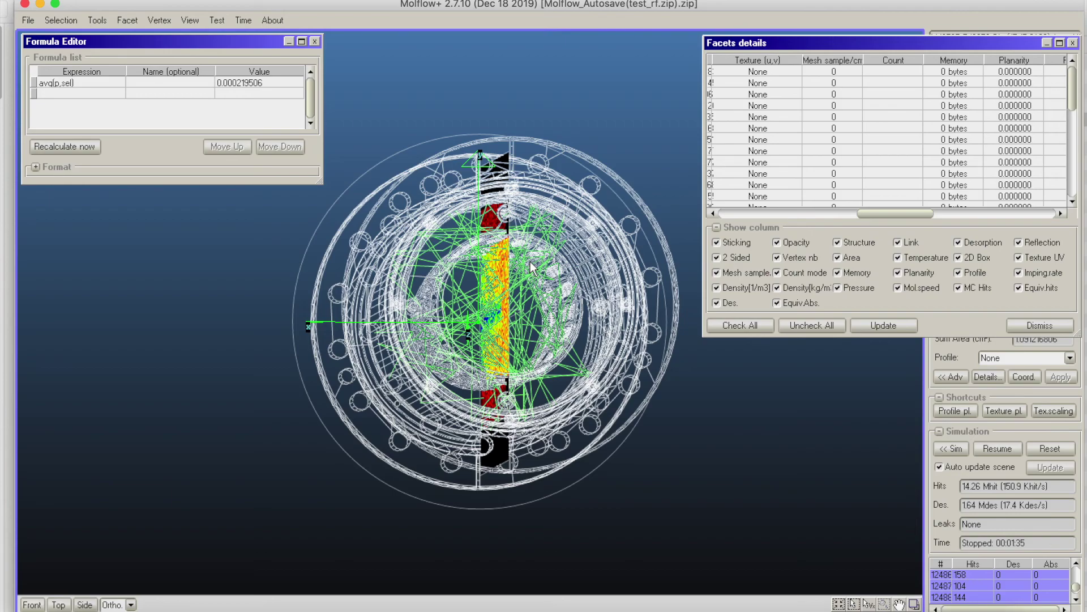
click(531, 266)
right_drag(530, 266, 611, 384)
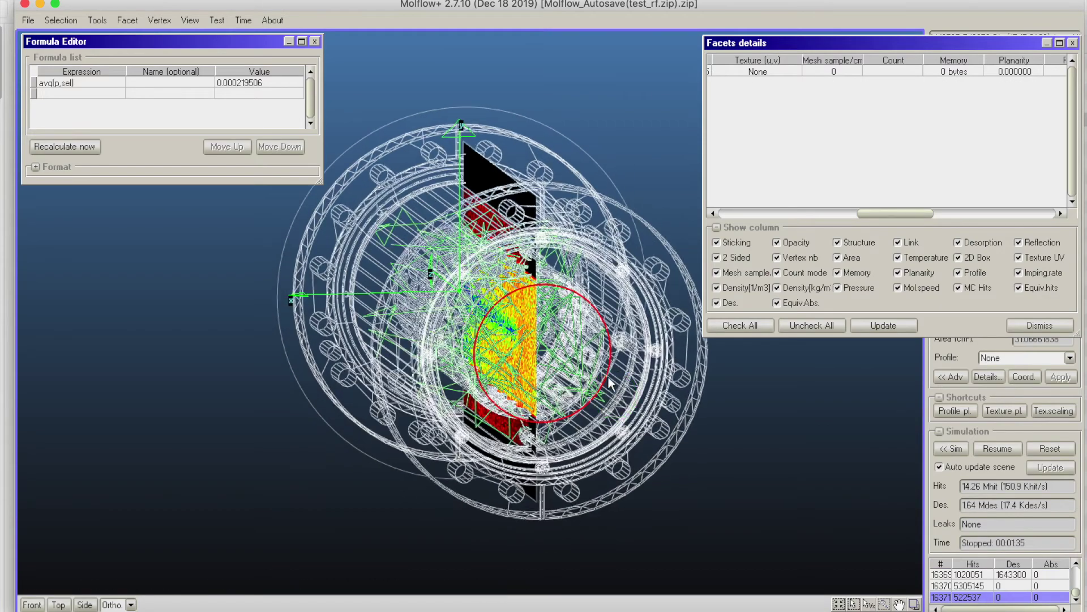
click(1073, 42)
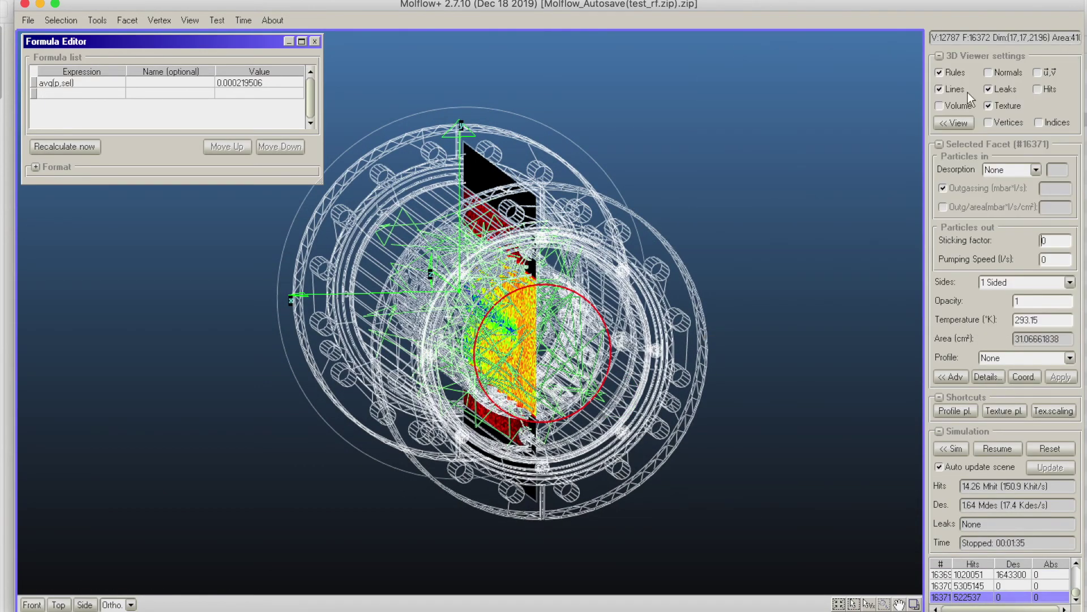
click(939, 90)
Select the connected facets of the RF screen's cylindrical wall with smart selection, cycling through the overlapping surfaces.
right_drag(542, 282, 569, 235)
scroll(638, 284, up, 10)
scroll(651, 255, down, 3)
middle_drag(669, 235, 523, 212)
right_drag(523, 212, 673, 227)
click(617, 287)
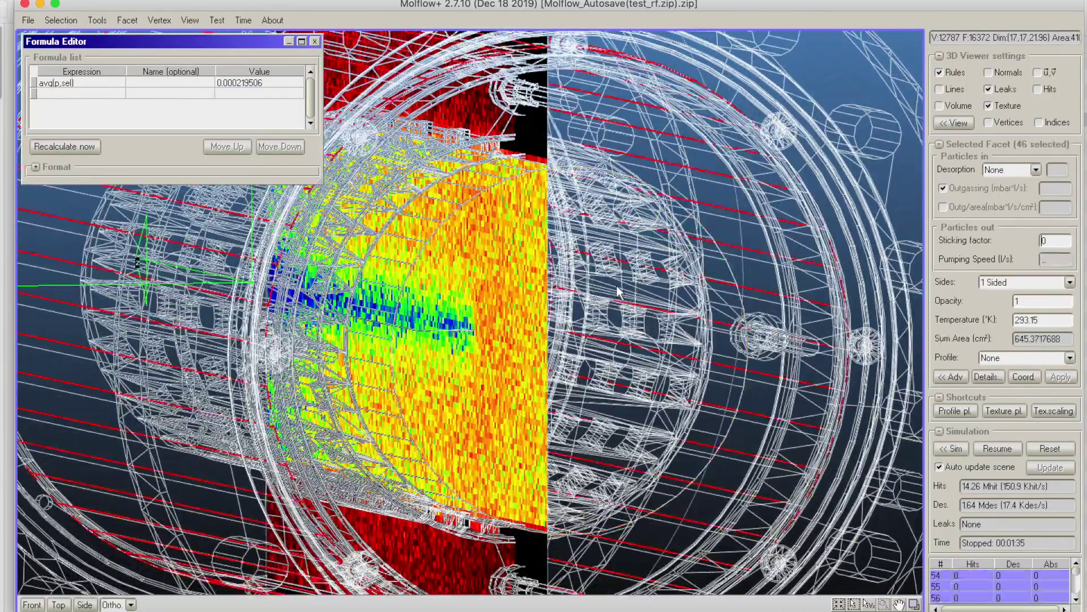
click(617, 287)
click(618, 288)
click(617, 286)
click(617, 286)
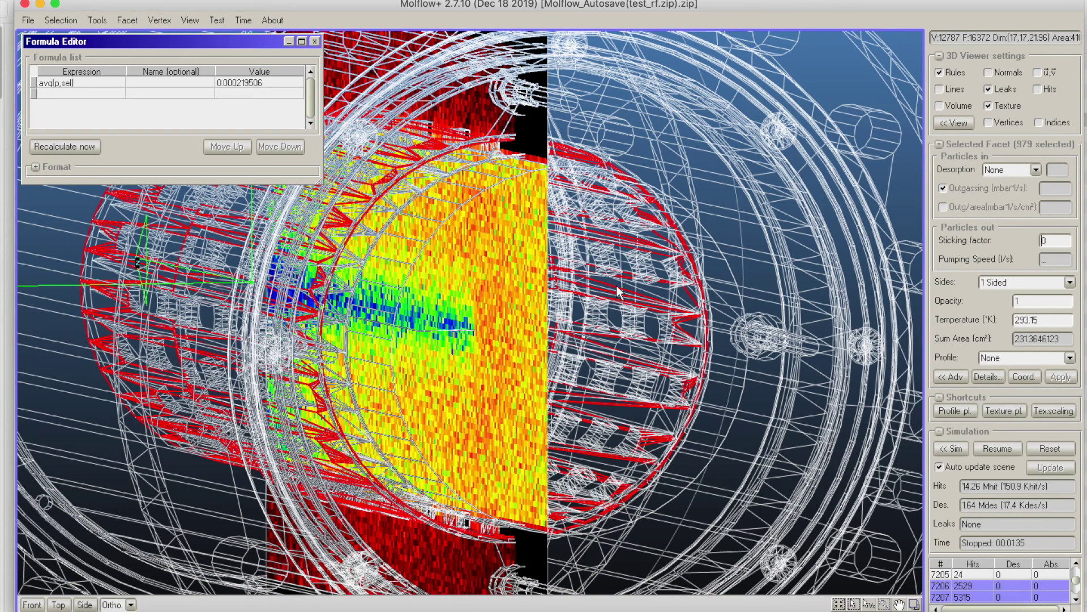
click(617, 285)
Recalculate avg(p,sel) for the selected screen facets and examine the pressure texture along the screen.
right_drag(616, 285, 493, 318)
click(75, 147)
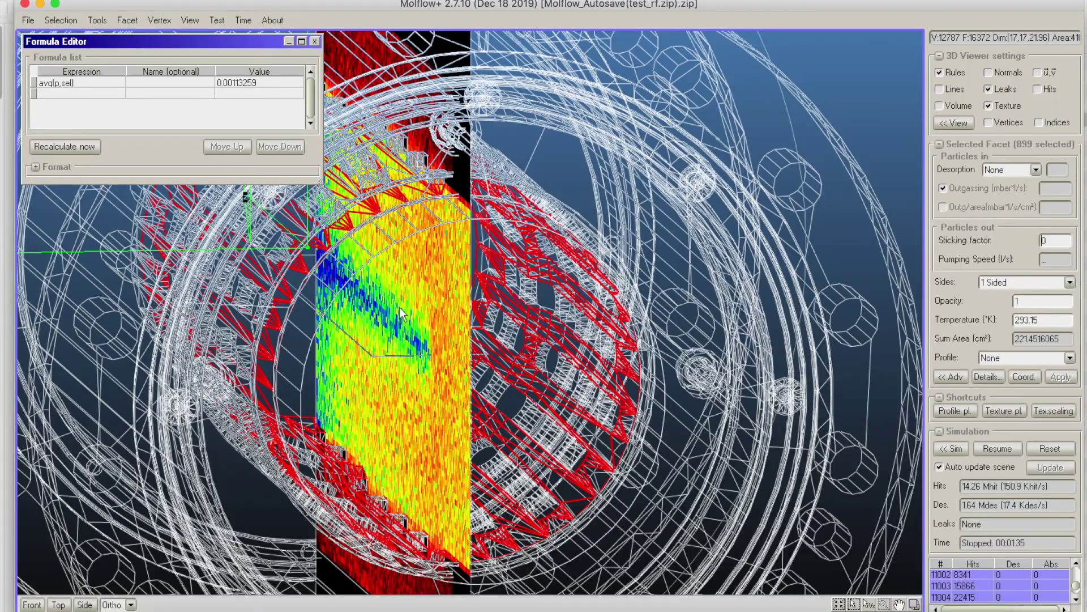
scroll(495, 295, down, 5)
right_drag(429, 287, 623, 300)
right_drag(462, 269, 588, 295)
right_drag(490, 309, 292, 230)
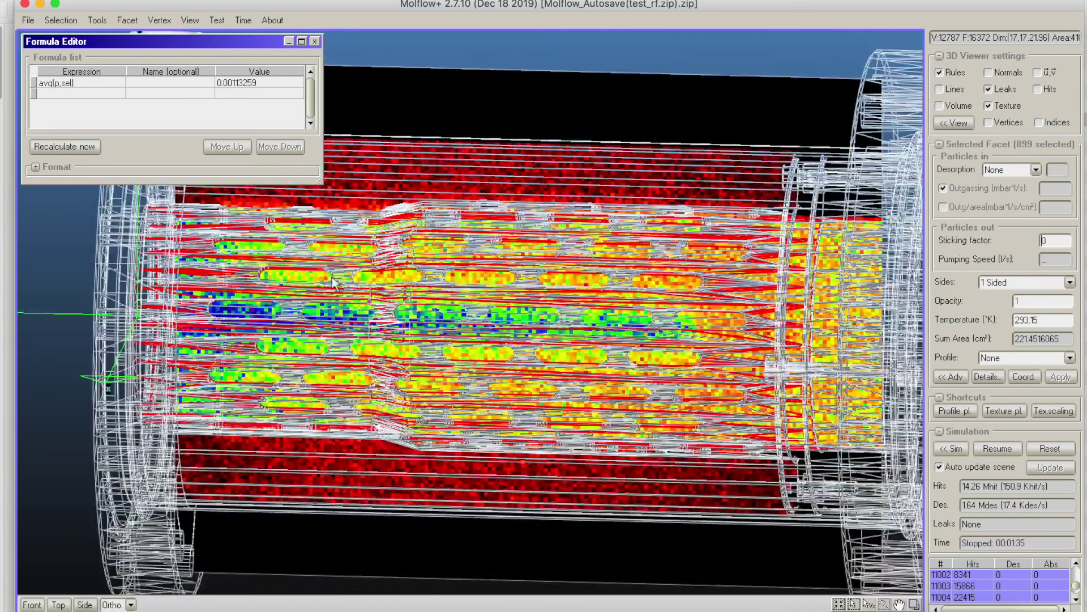
scroll(707, 257, down, 3)
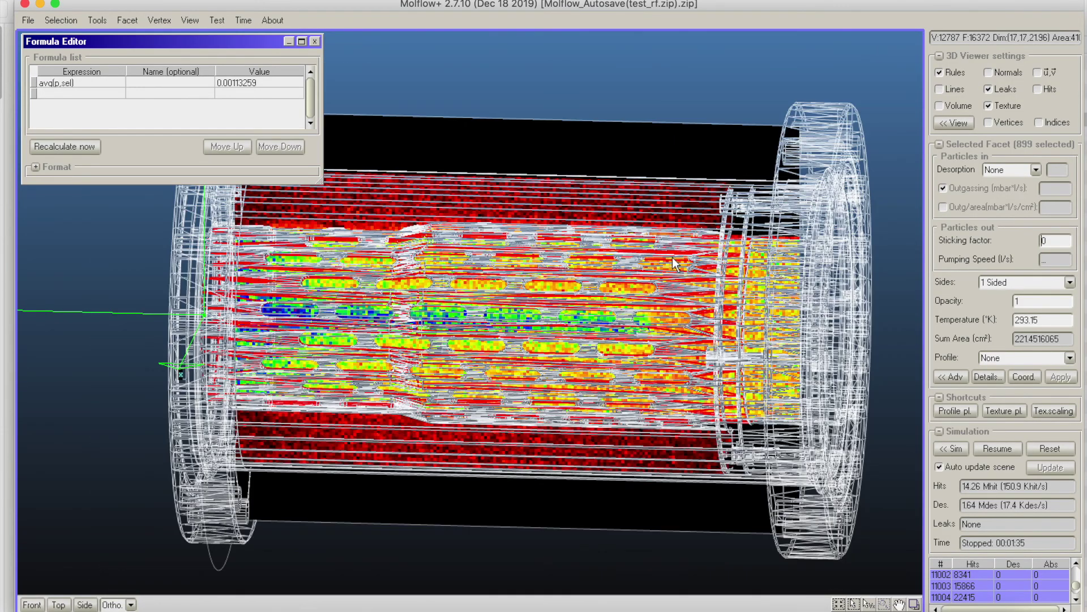
scroll(673, 257, down, 2)
right_drag(643, 209, 391, 159)
Select the desorption facet and hide the textures to examine the gas source inside the screen.
click(80, 22)
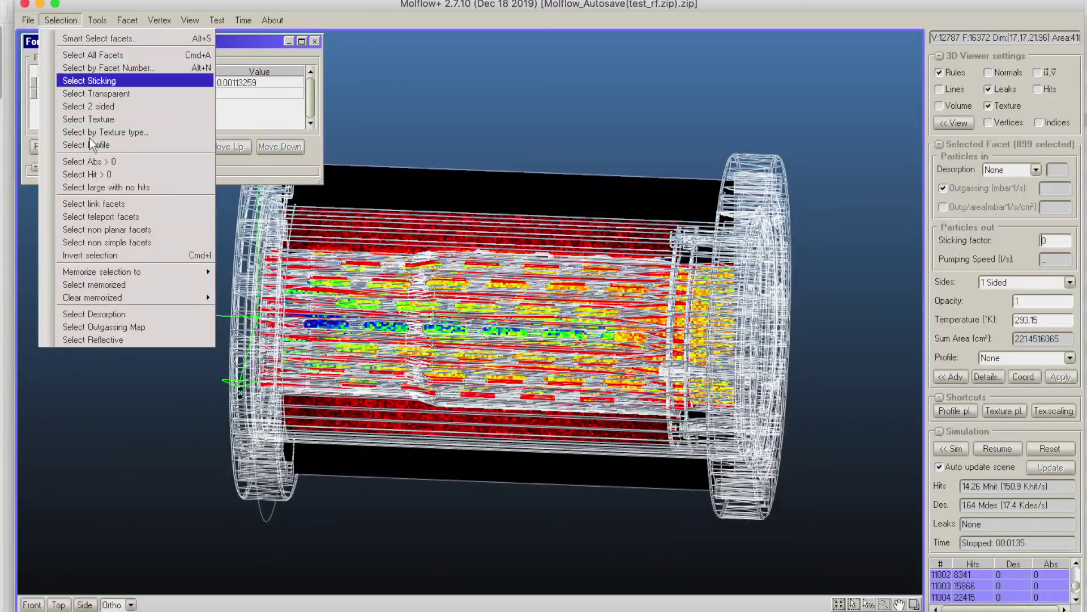
click(98, 310)
right_drag(513, 281, 588, 289)
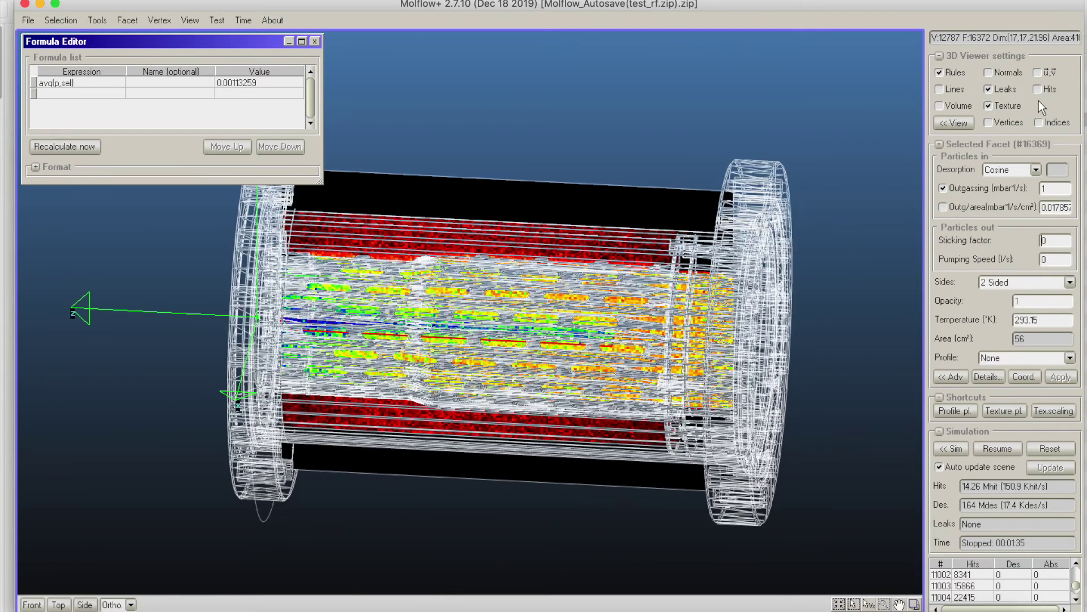
click(1012, 107)
right_drag(668, 273, 593, 302)
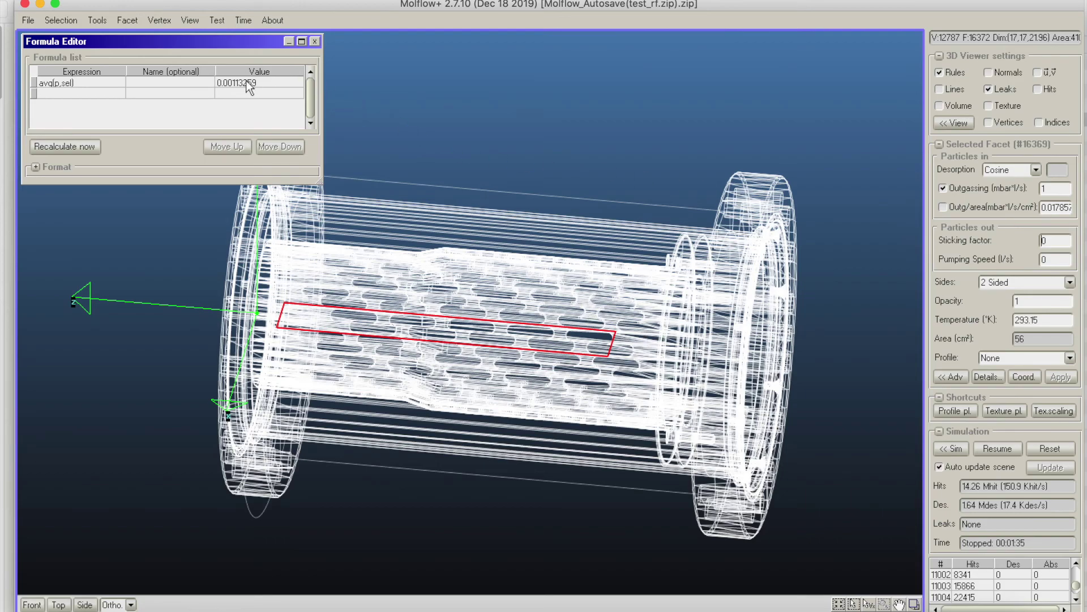
Clear the facet selection and close the Formula Editor and Smart selection windows.
click(504, 128)
click(315, 40)
right_drag(317, 42, 293, 58)
click(217, 64)
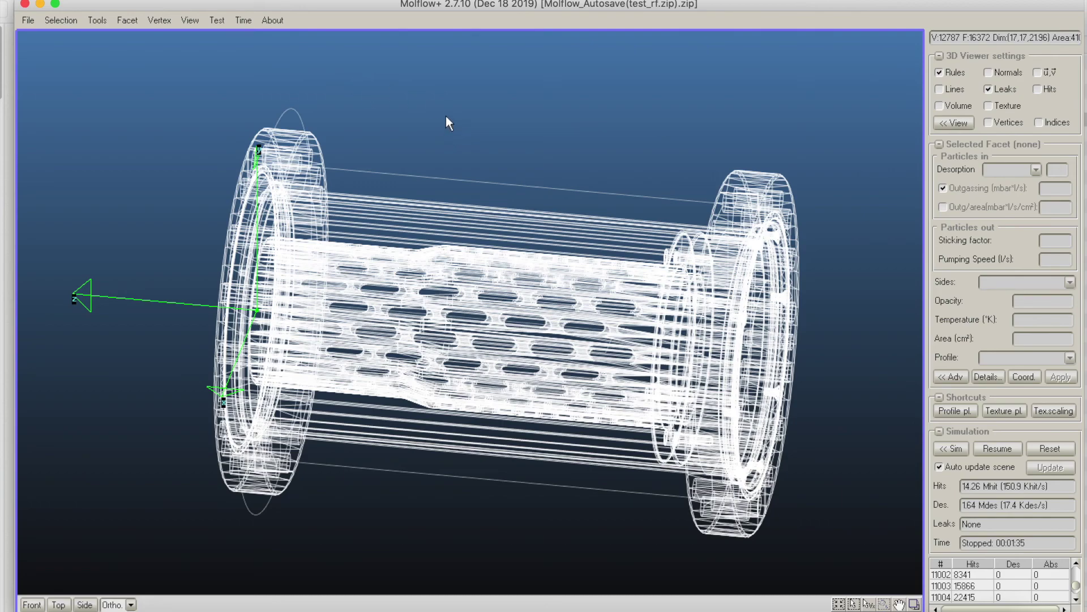
middle_drag(451, 113, 288, 117)
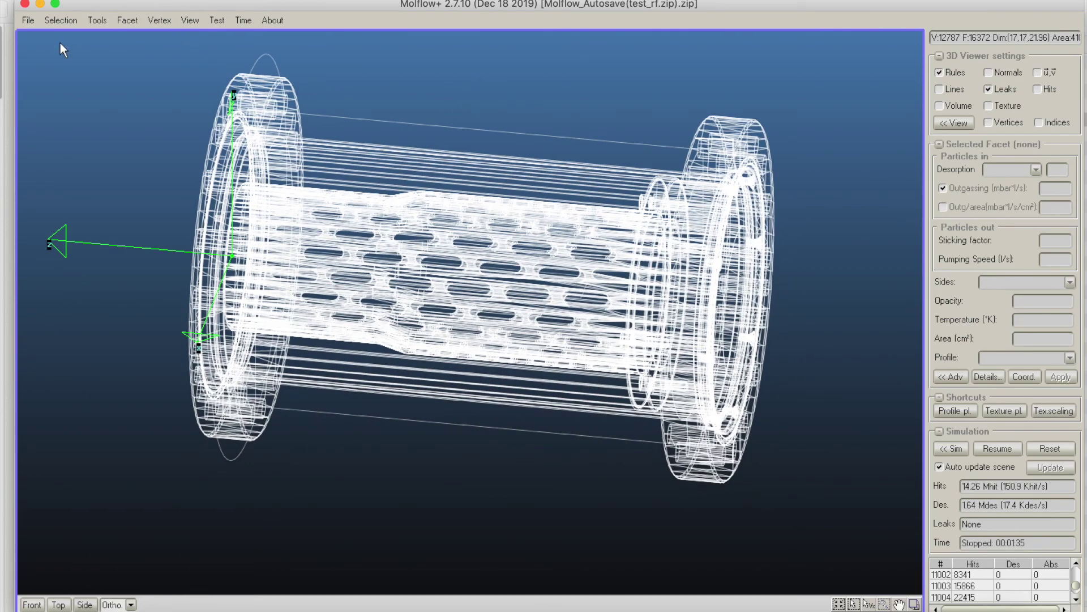
Switch to Chrome and review the terms of the conductance expression 1/(0.0009-0.0002).
click(60, 20)
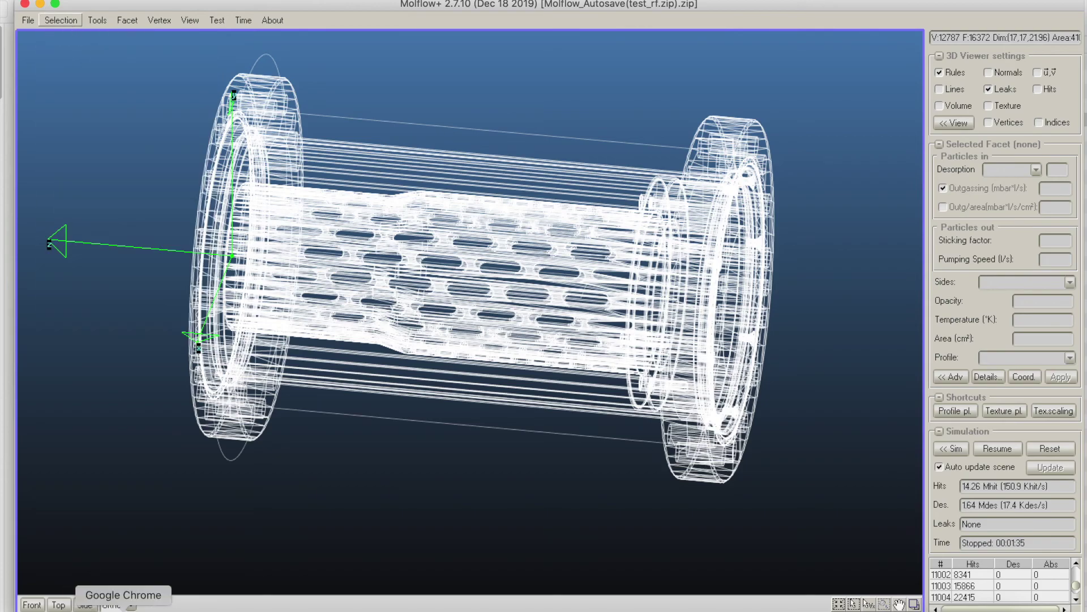
click(123, 608)
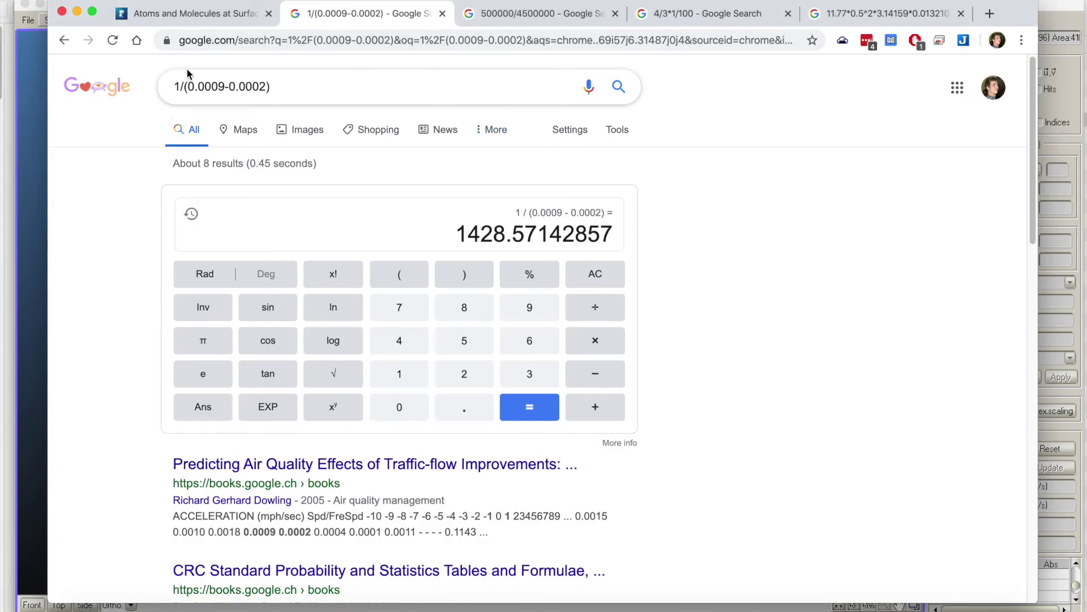
click(178, 85)
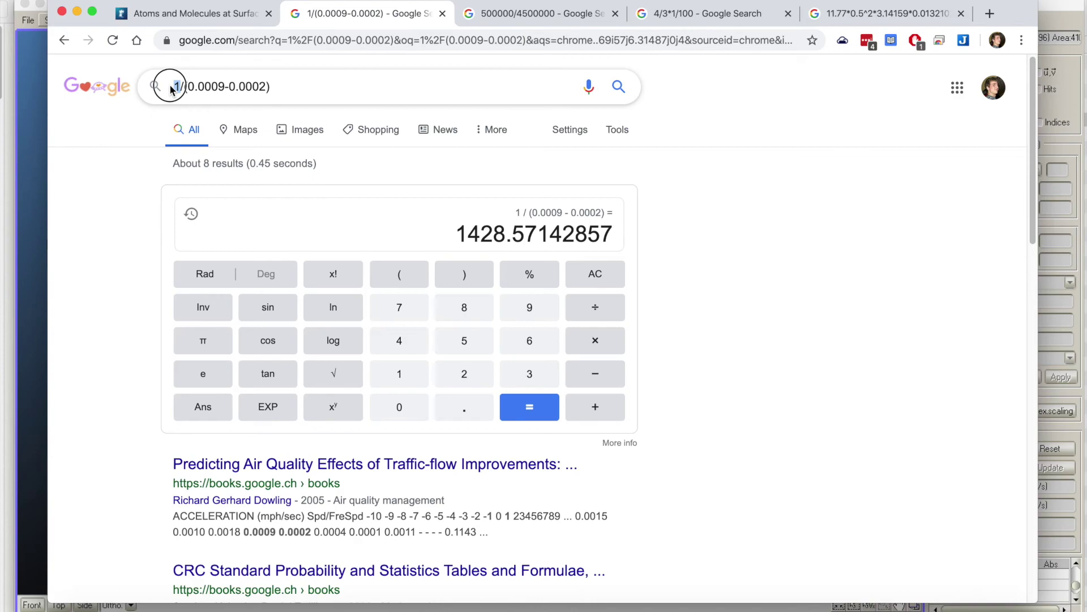
click(250, 84)
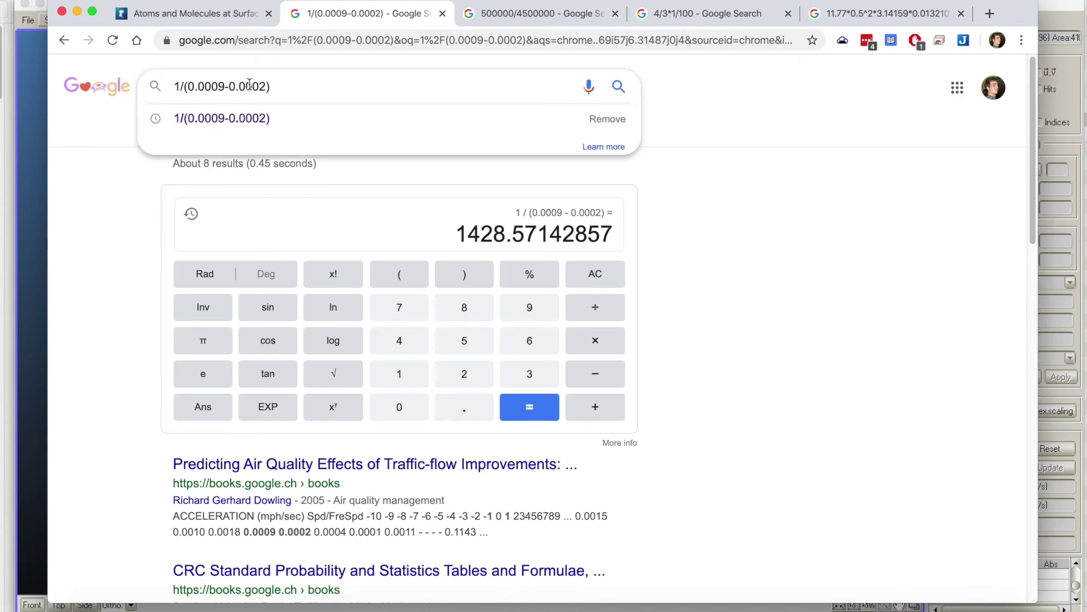
click(30, 215)
In Molflow+, select all facets with sticking, set their sticking factor to 0.1 and apply it, accepting the simulation reset.
click(60, 20)
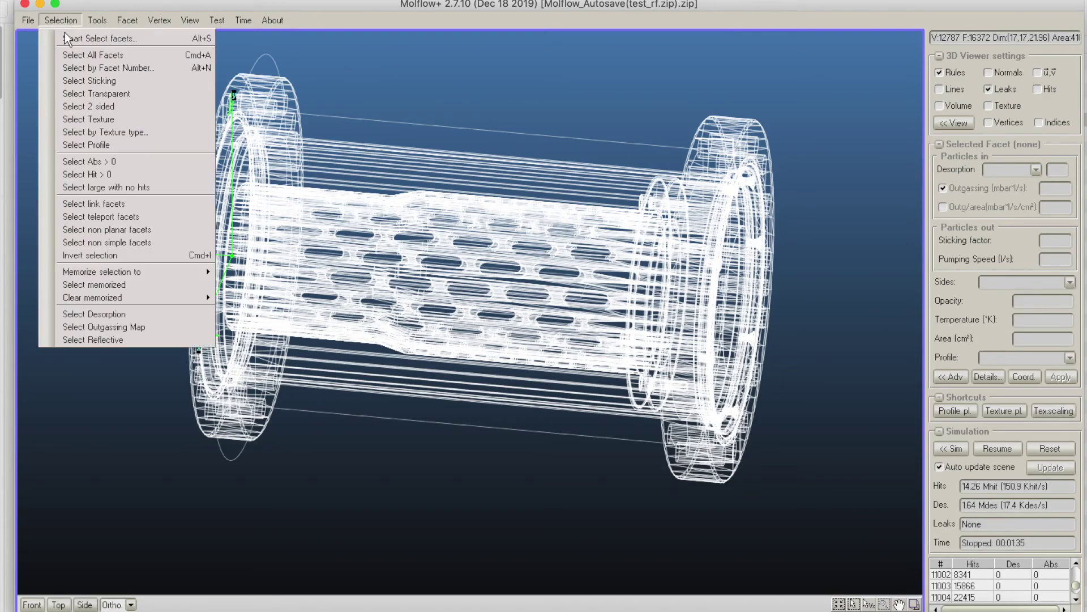
click(125, 82)
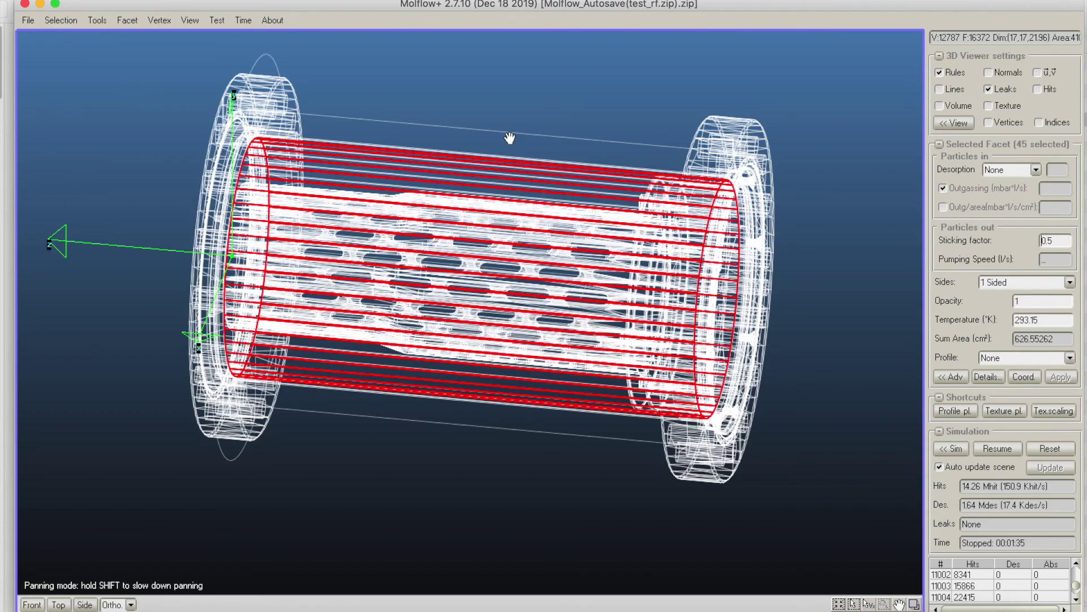
text(0)
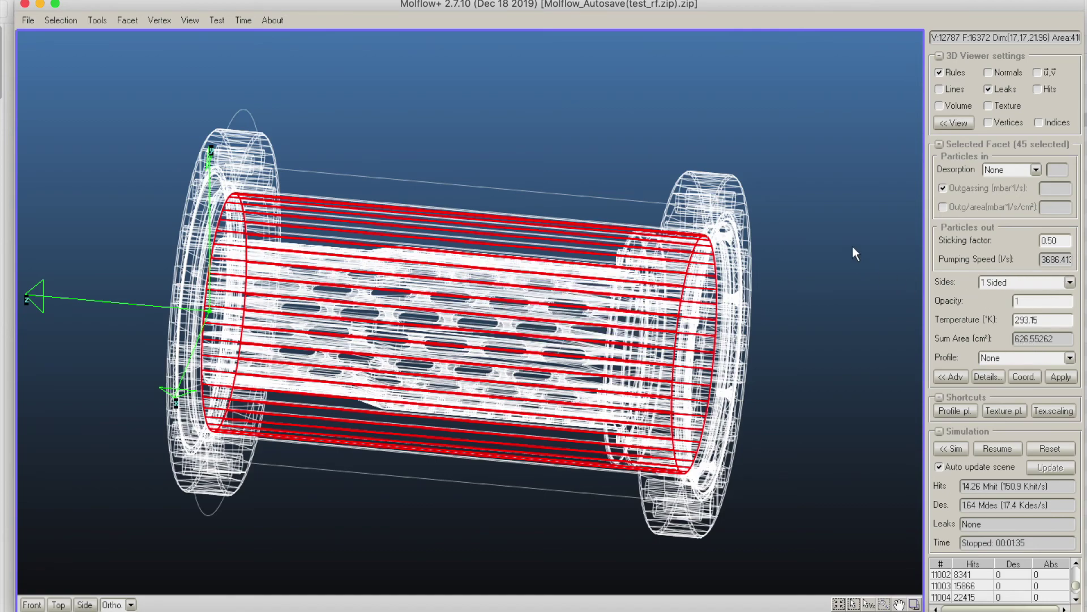
click(1063, 239)
key(BackSpace)
text(1)
click(1061, 377)
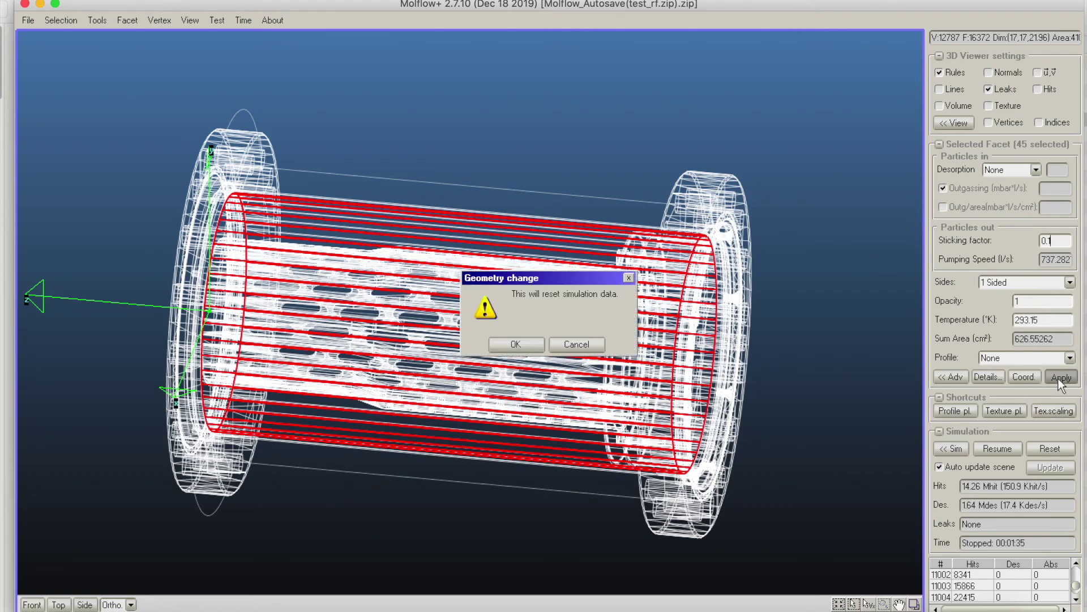
click(516, 343)
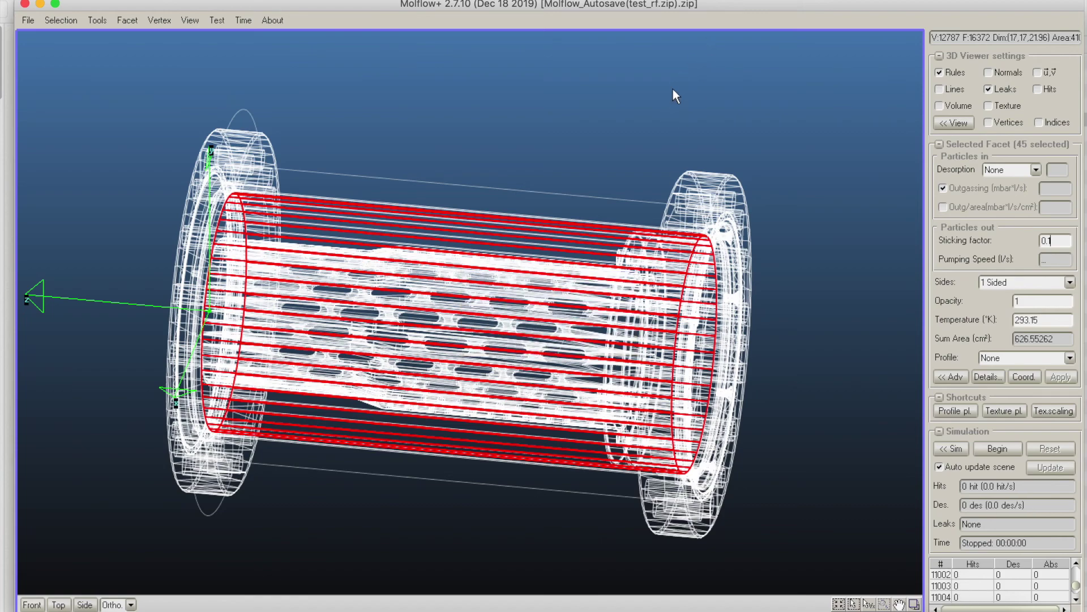
Start the simulation with the new sticking factor, deselect the facets and turn the textures on to view the pressure distribution.
click(997, 448)
click(814, 185)
right_drag(824, 227, 519, 75)
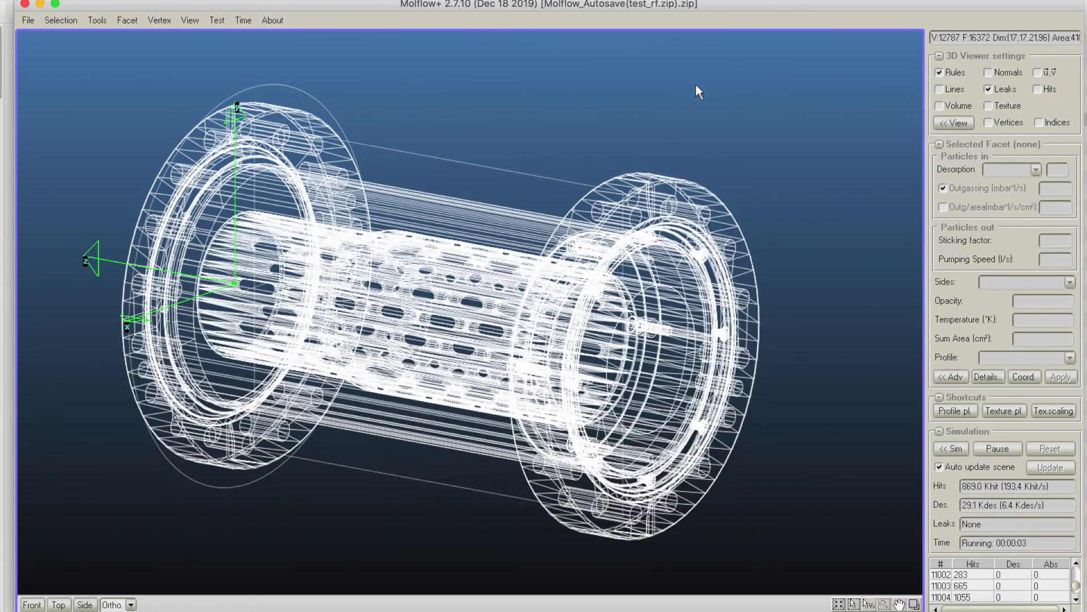
click(1004, 105)
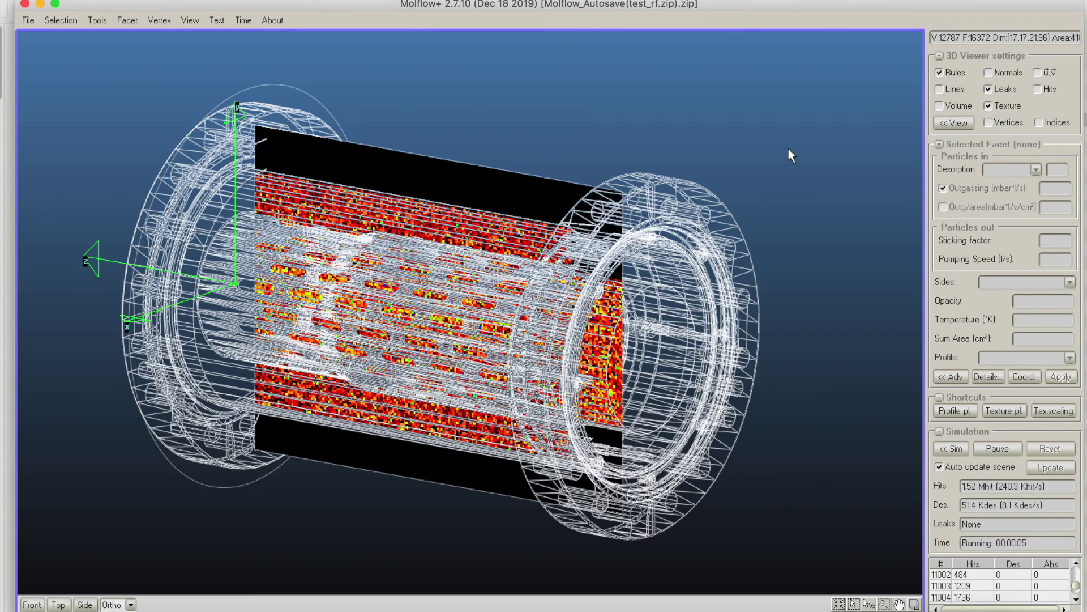
scroll(397, 221, up, 5)
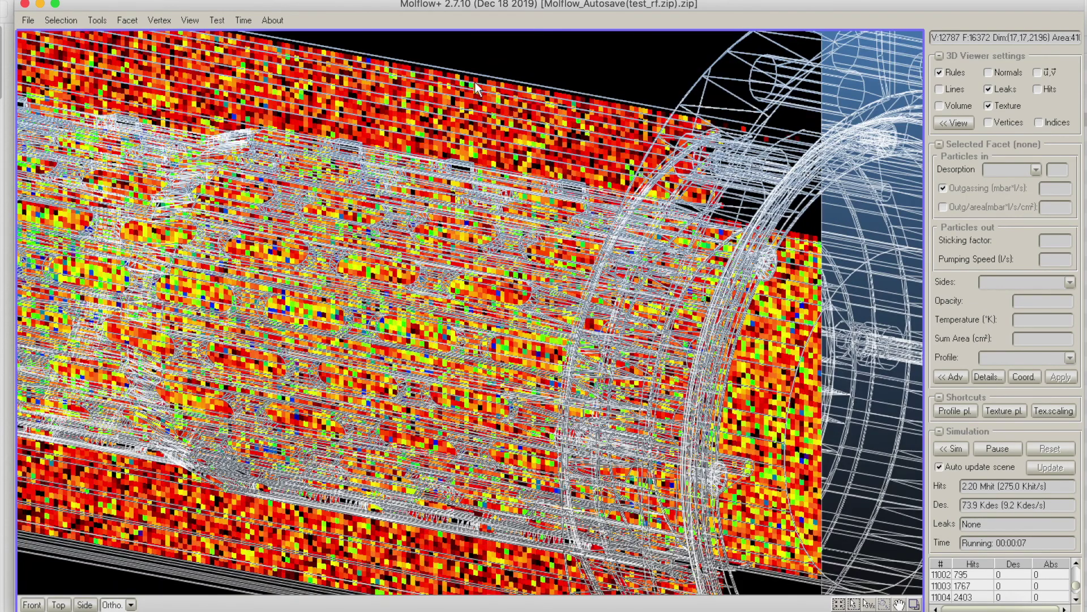
scroll(462, 230, down, 5)
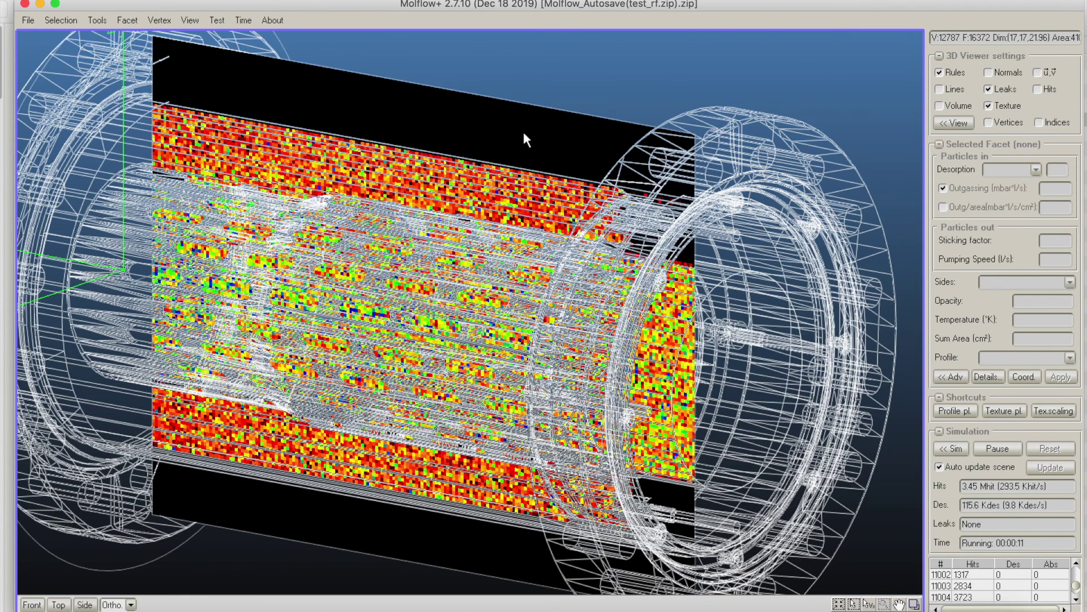
scroll(533, 151, down, 2)
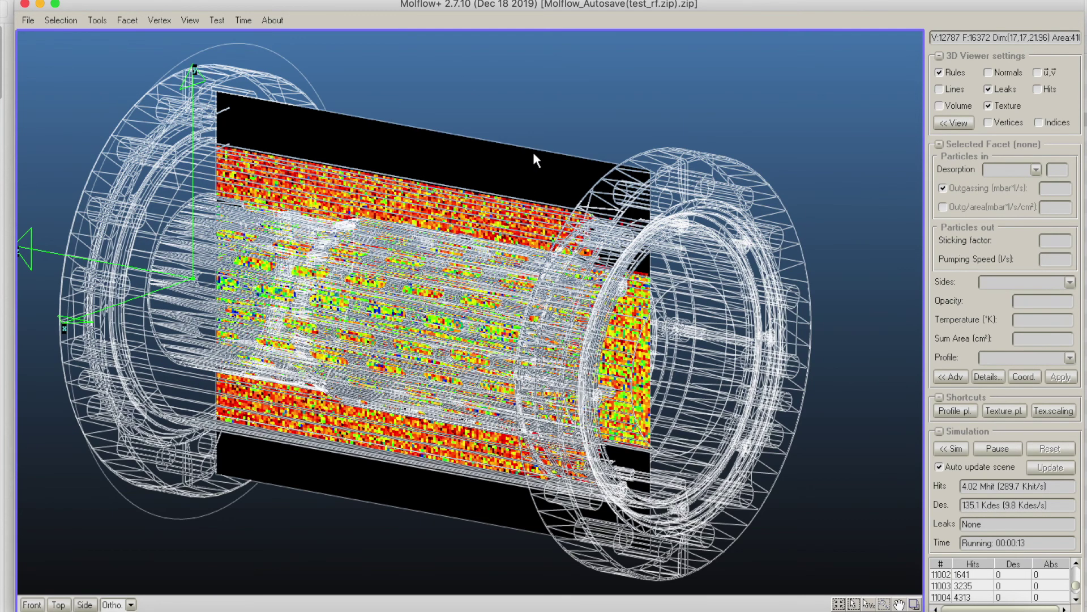
Open Smart selection with smart selection enabled and select the facets of the outer tube wall surrounding the RF screen.
middle_drag(528, 149, 563, 151)
right_drag(563, 151, 625, 108)
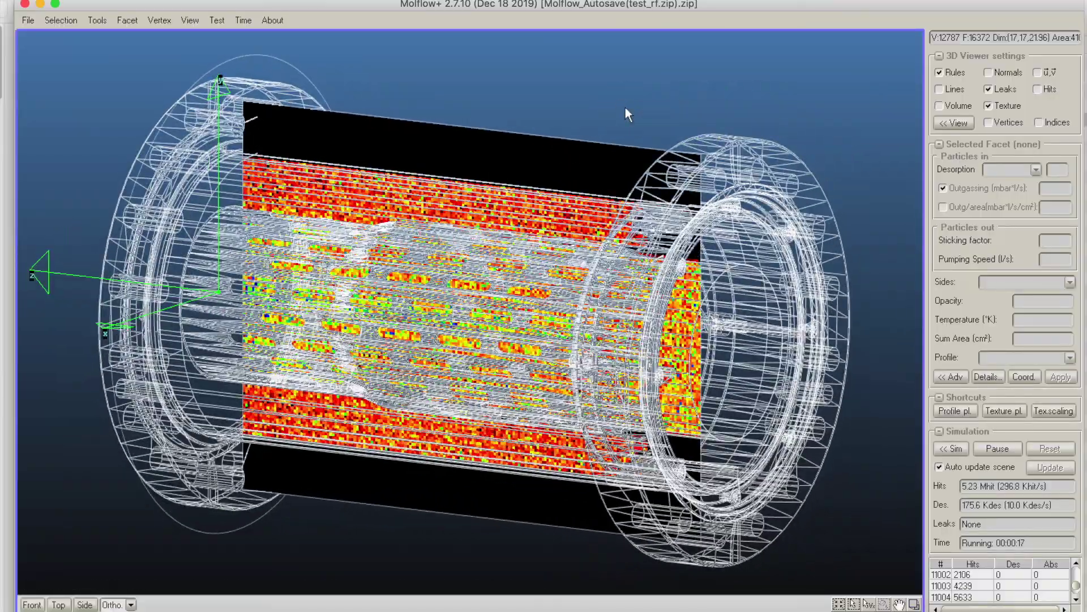
right_drag(771, 135, 542, 201)
click(543, 201)
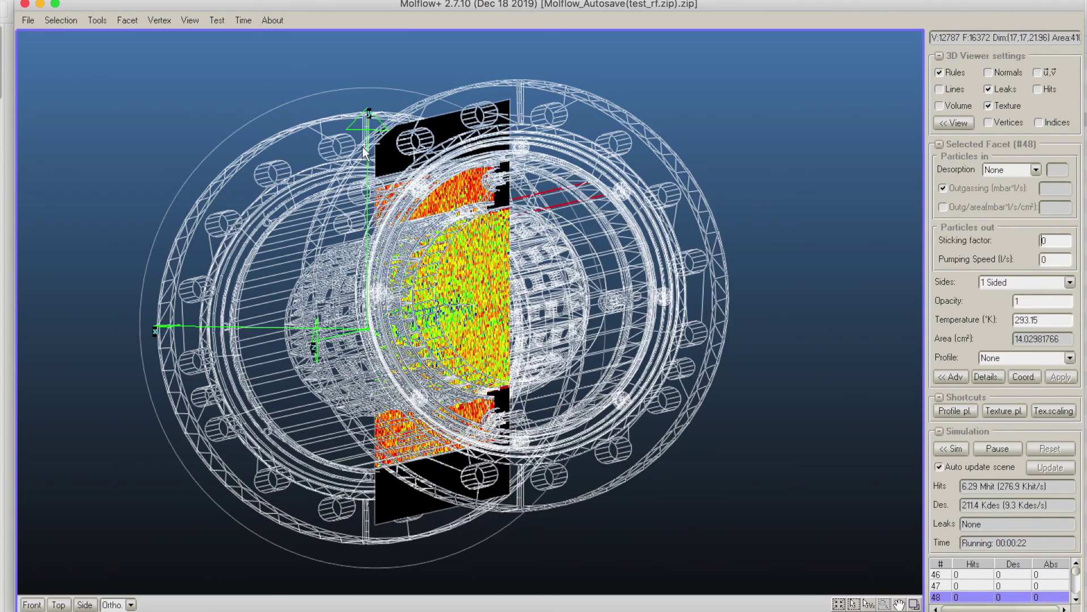
click(63, 21)
click(85, 36)
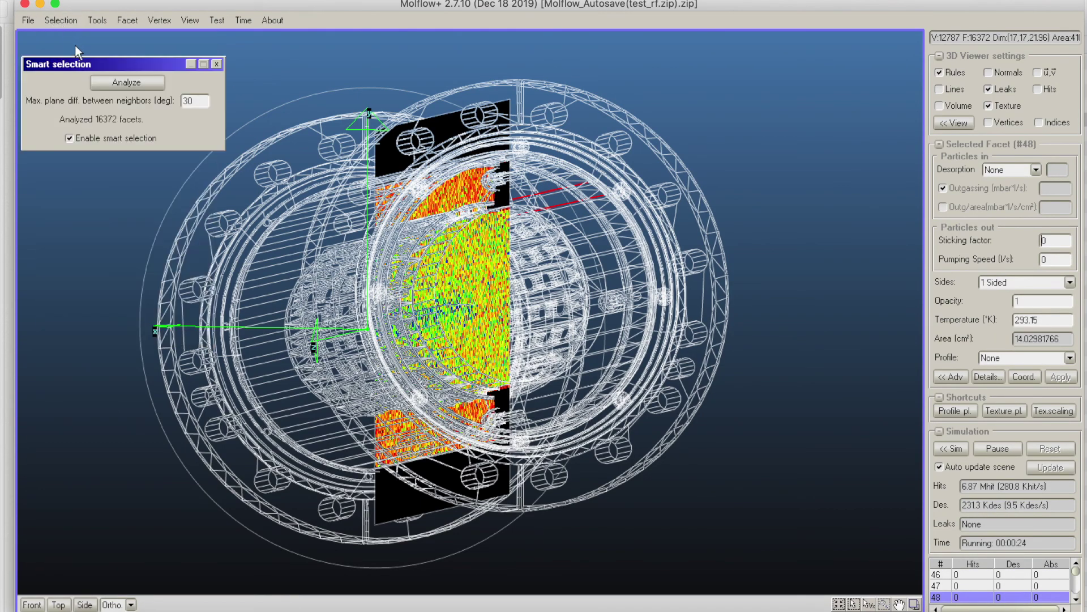
click(549, 232)
right_drag(653, 165, 699, 286)
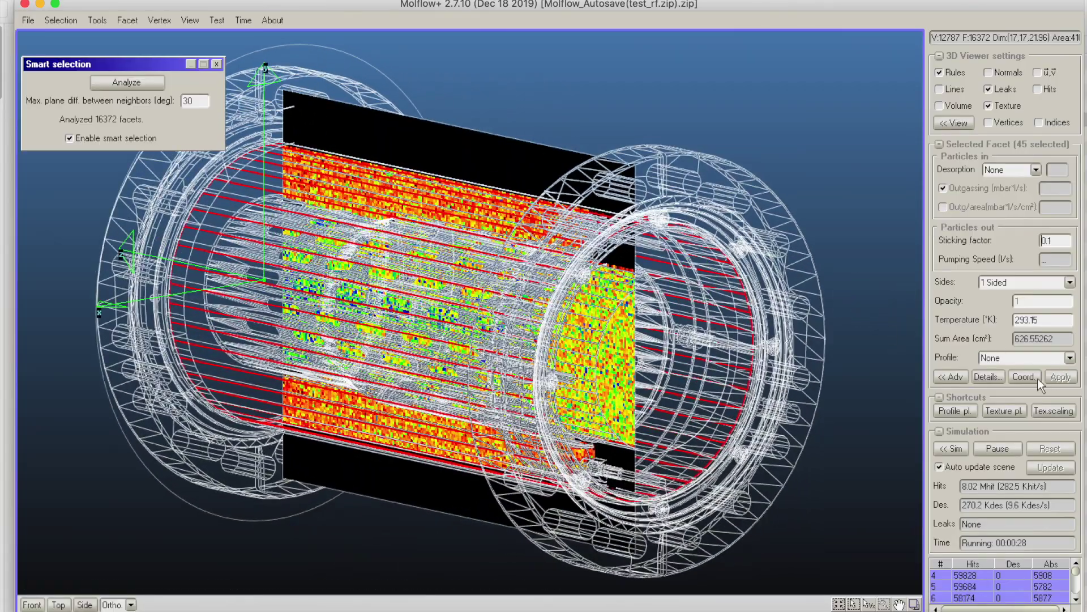
Review the selected wall facets' pressures in the facet details and evaluate their average with avg(p,sel) in the Formula Editor.
click(985, 377)
drag(918, 215, 1007, 215)
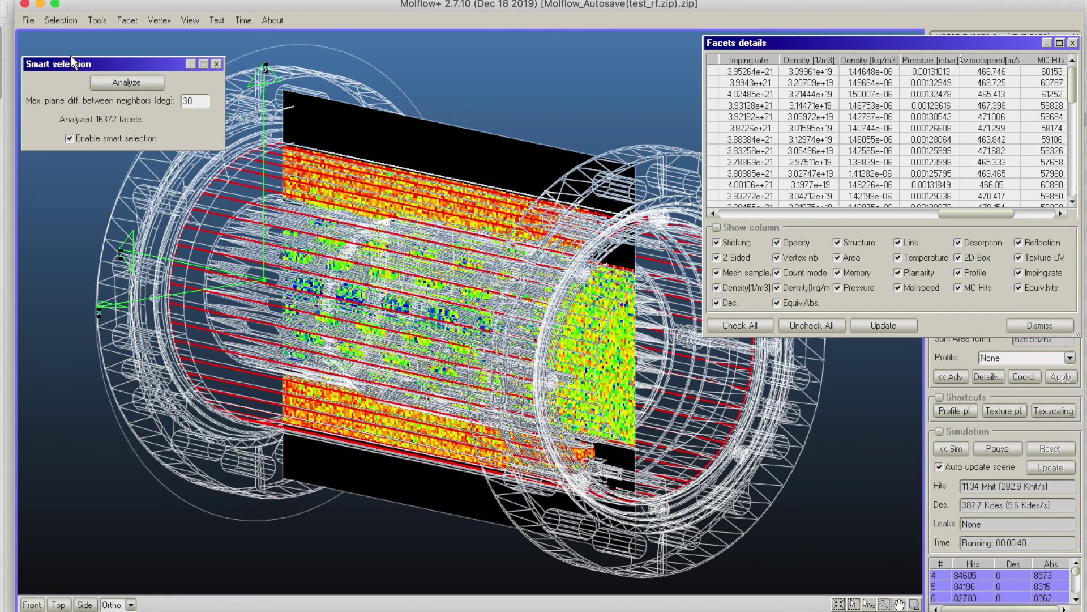
click(126, 22)
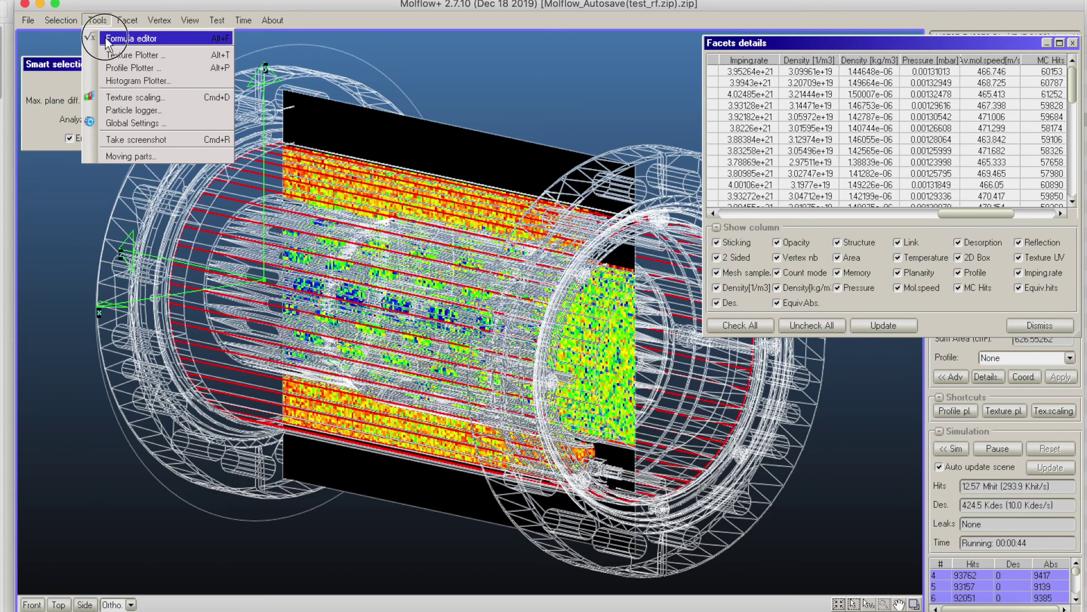
click(141, 38)
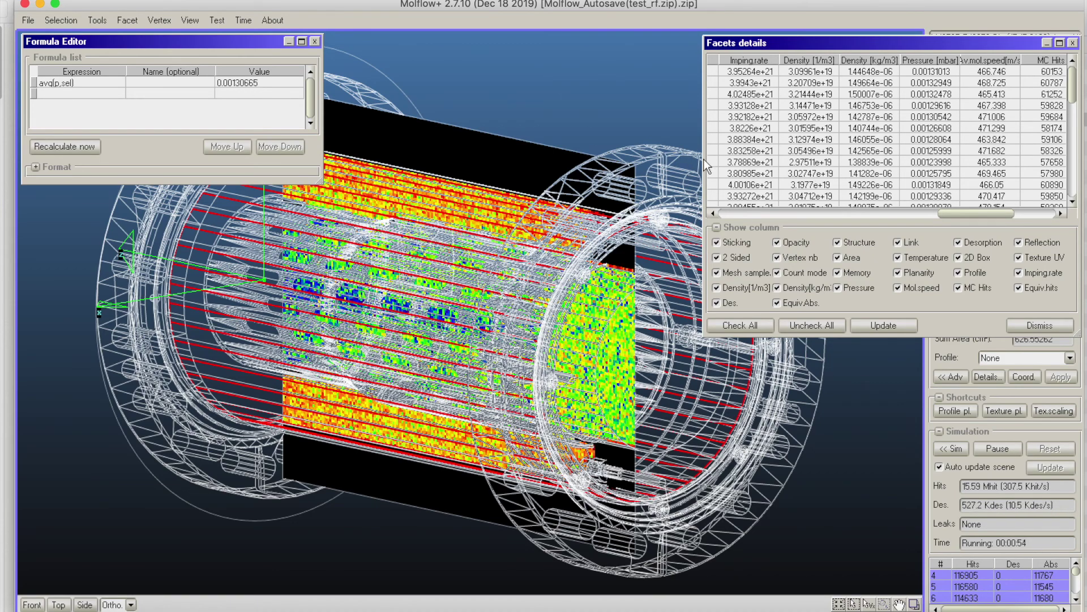
click(1040, 325)
Pause the simulation and close the Smart selection window.
click(1010, 450)
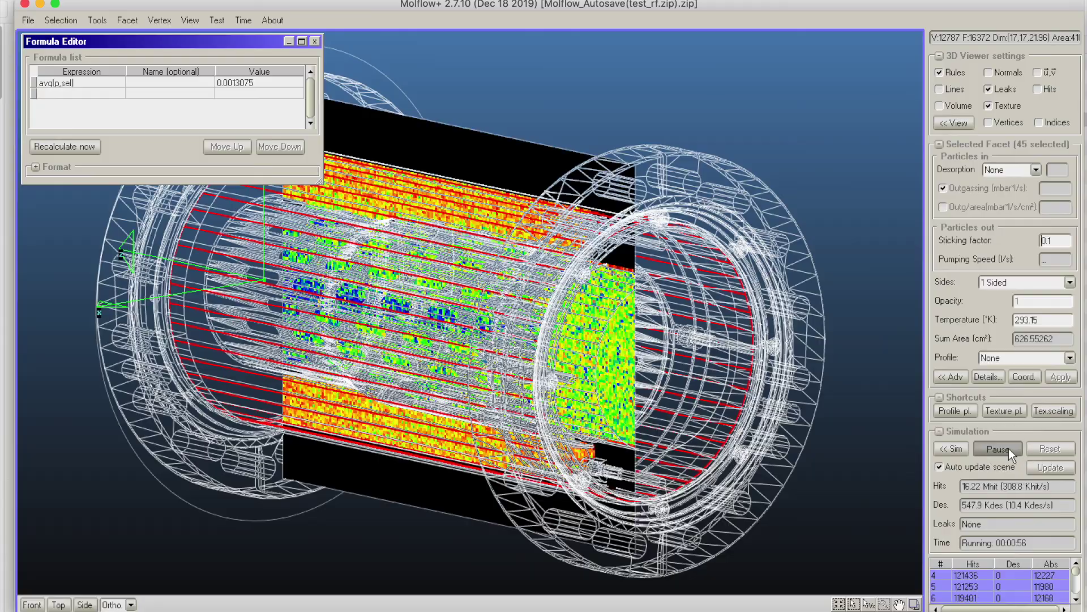
right_drag(697, 204, 233, 157)
right_drag(459, 247, 520, 124)
drag(156, 42, 94, 47)
click(216, 63)
middle_drag(645, 269, 669, 272)
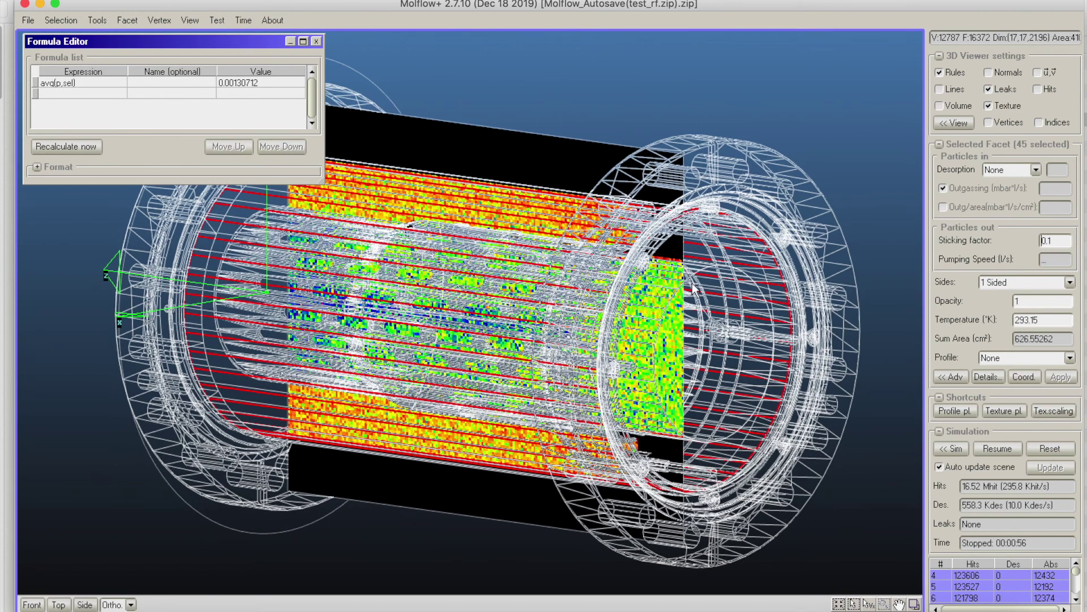
Select the textured lengthwise cross-section facet and copy its pressure table from the Texture plotter.
click(581, 147)
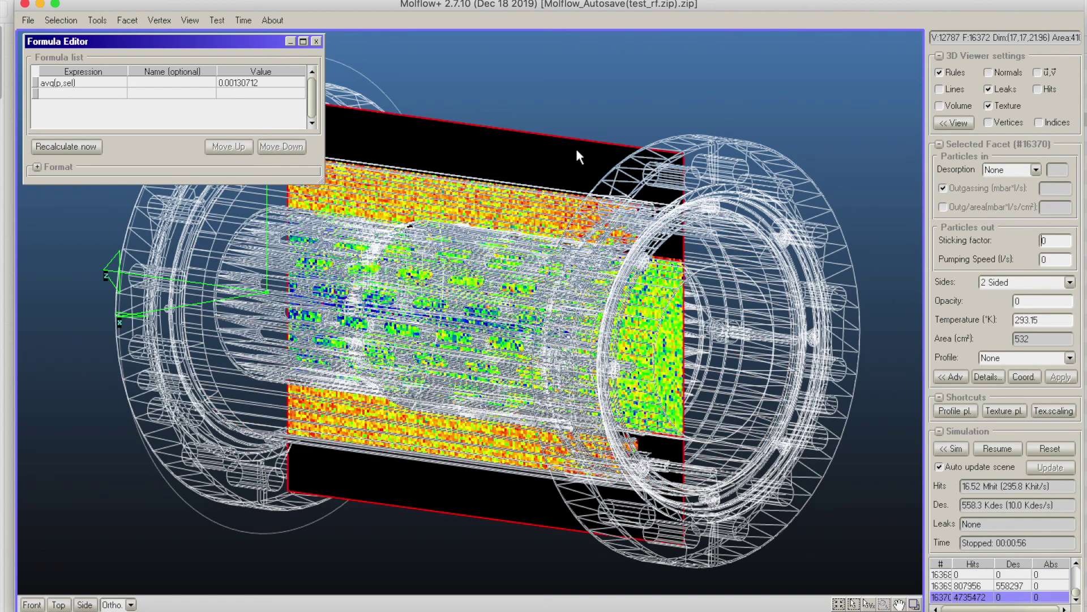
click(1004, 410)
right_click(596, 305)
click(614, 310)
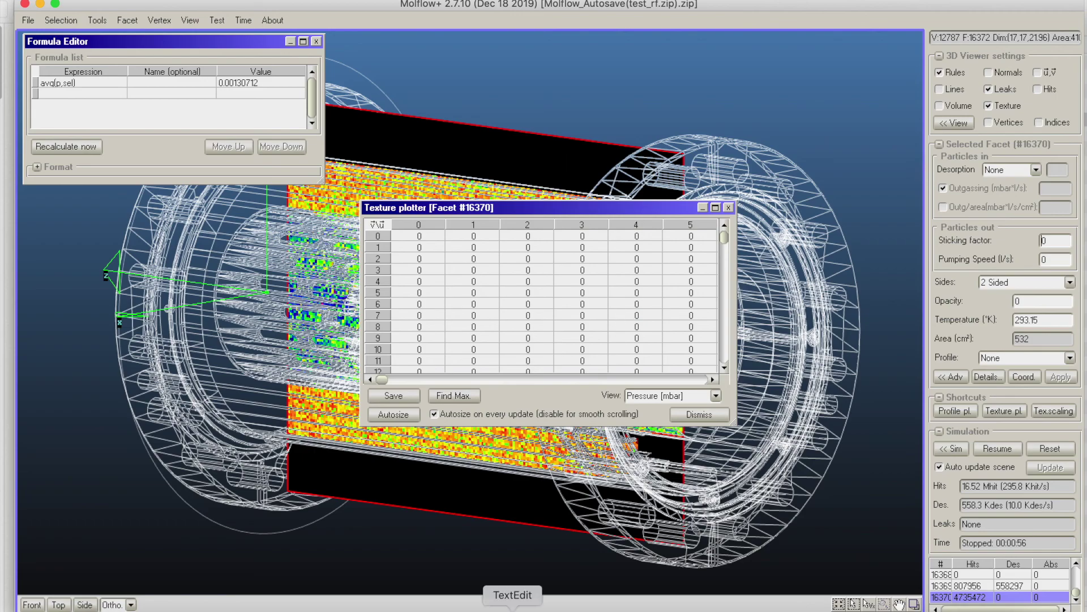
Switch to Excel and paste the copied pressure table over the old data on Sheet2, starting at cell A1.
click(958, 605)
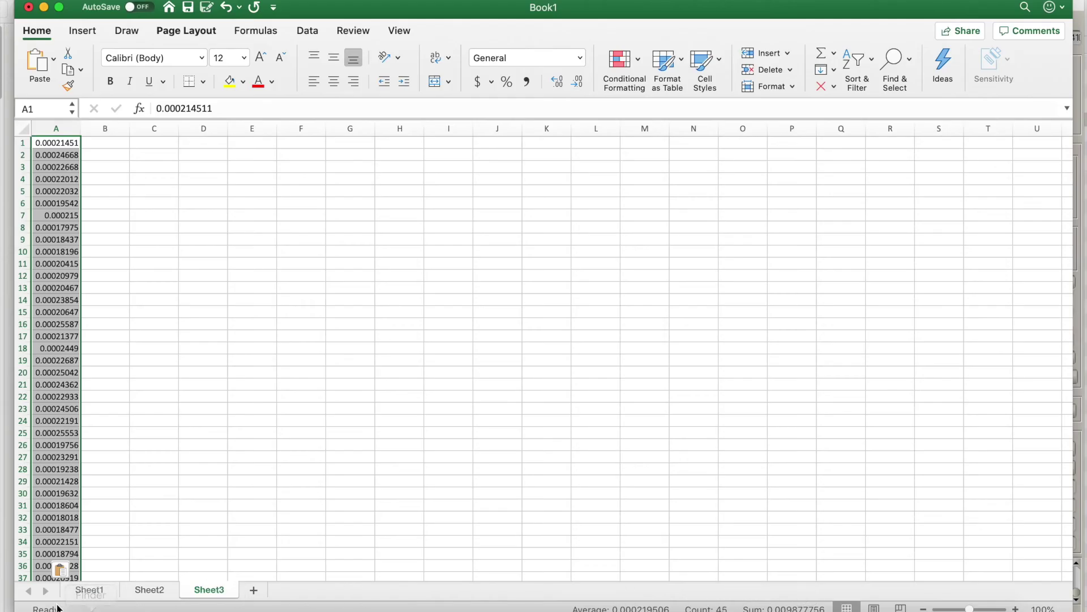
click(142, 590)
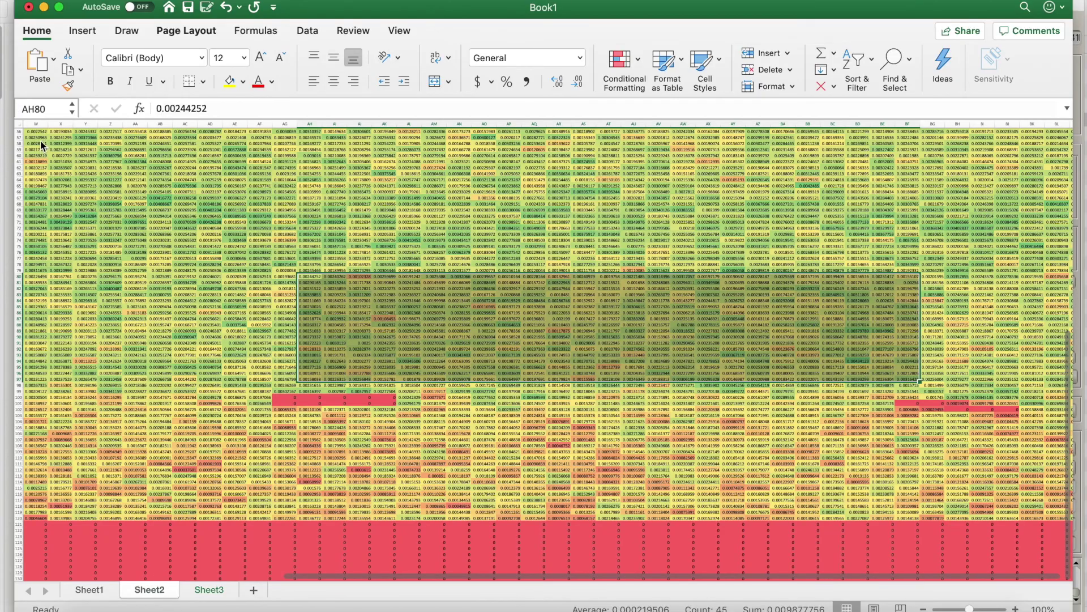
click(36, 132)
drag(35, 150, 131, 277)
scroll(126, 261, up, 15)
scroll(126, 260, left, 6)
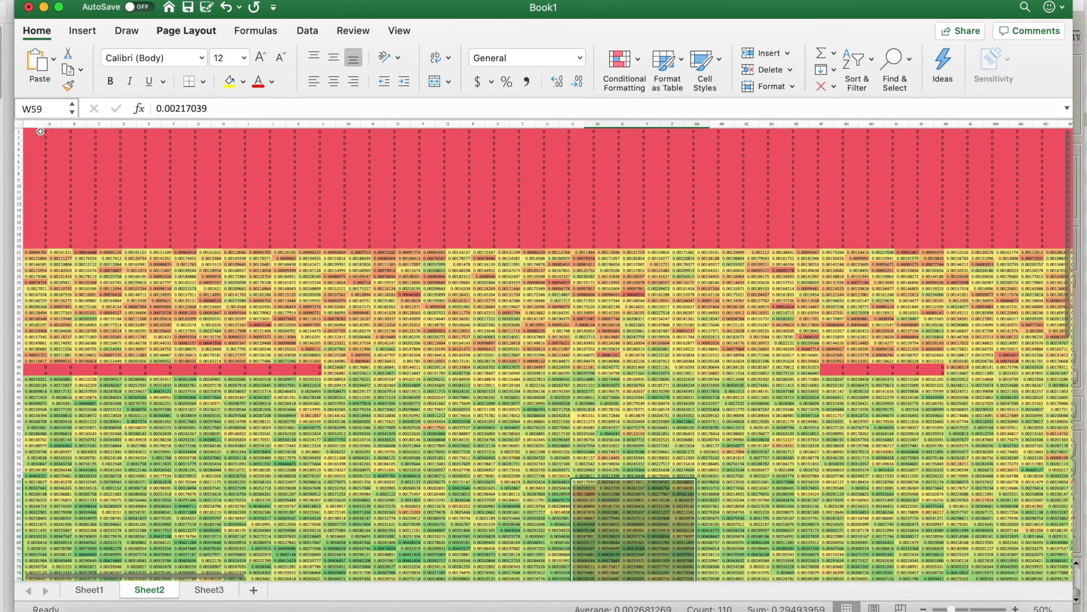
click(40, 131)
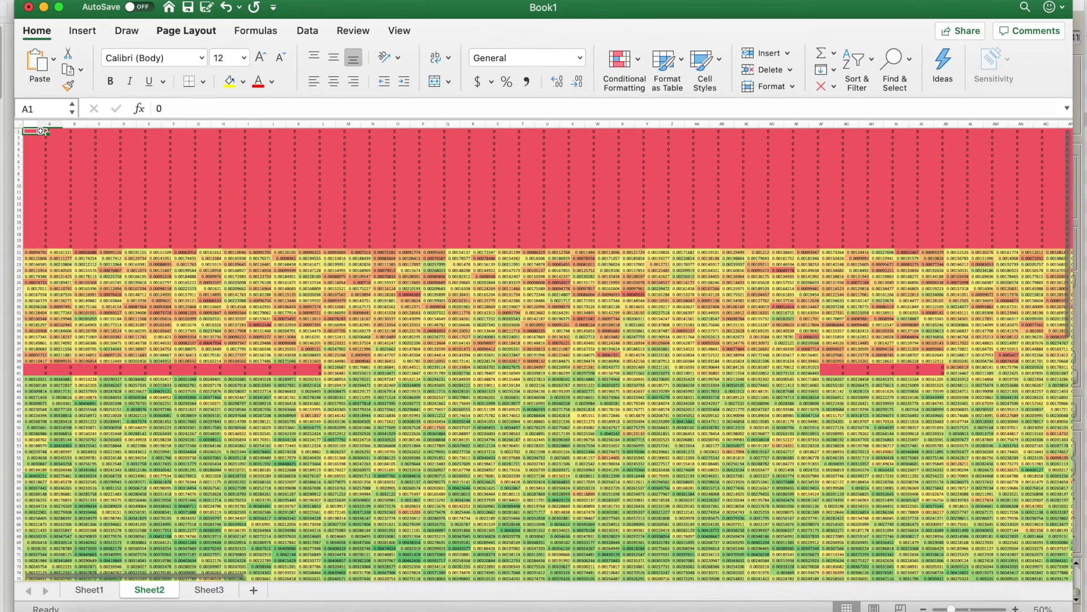
key(super+v)
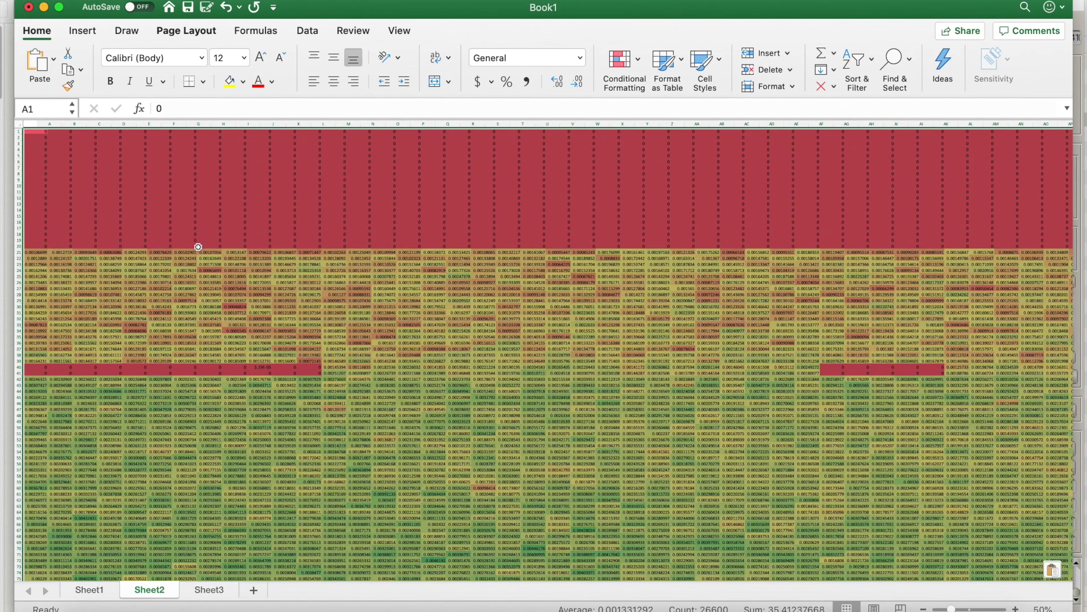
Select a wide block of cells starting at AO45, within the RF screen's interior region, to read its average pressure.
scroll(371, 289, down, 5)
scroll(371, 289, up, 2)
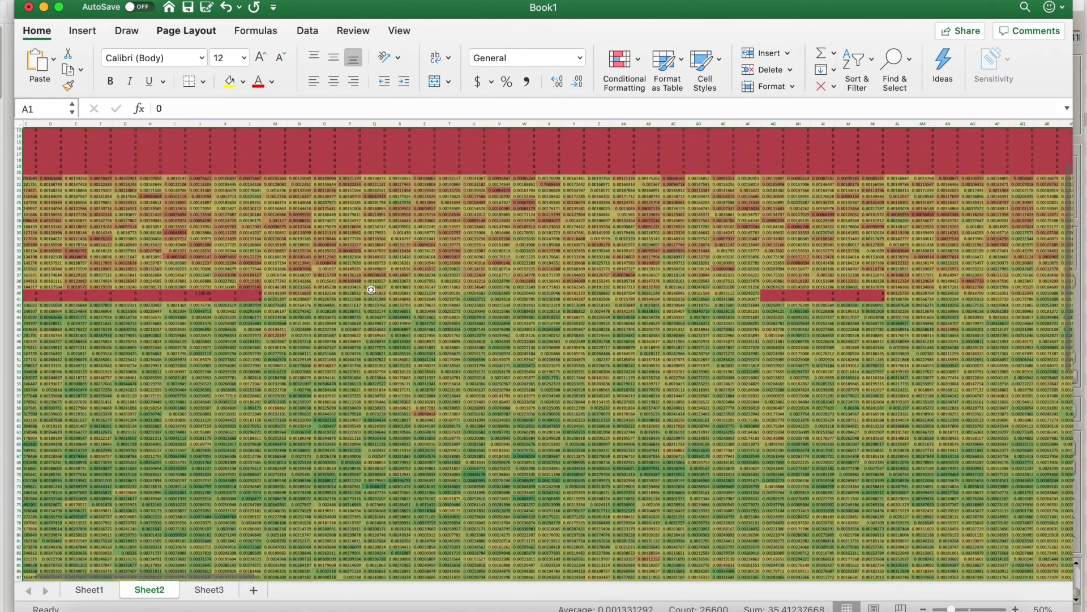
scroll(733, 356, right, 10)
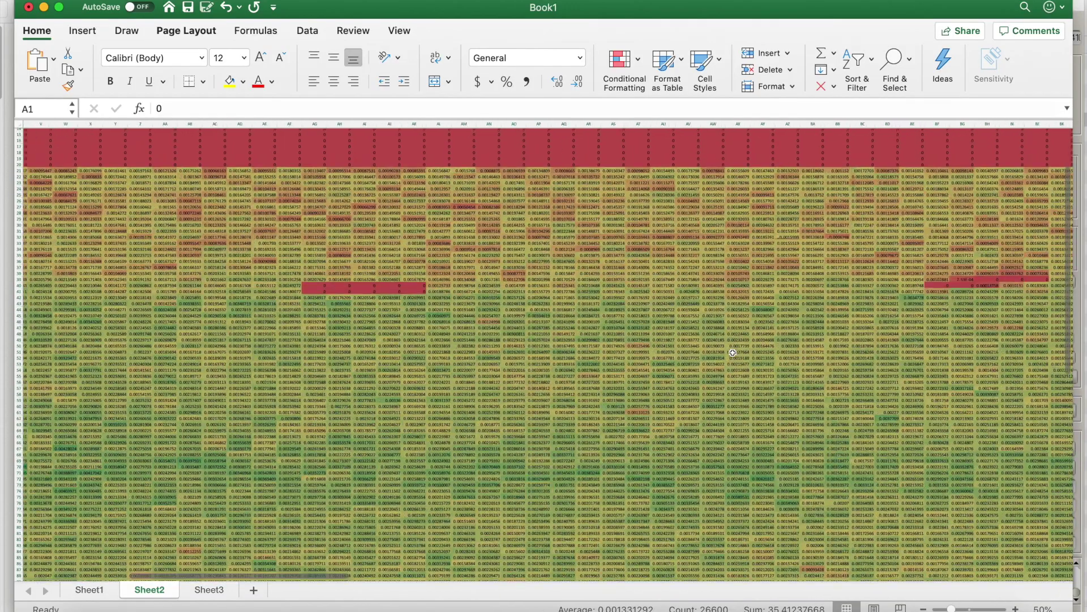
click(731, 352)
scroll(673, 305, right, 10)
scroll(673, 304, down, 2)
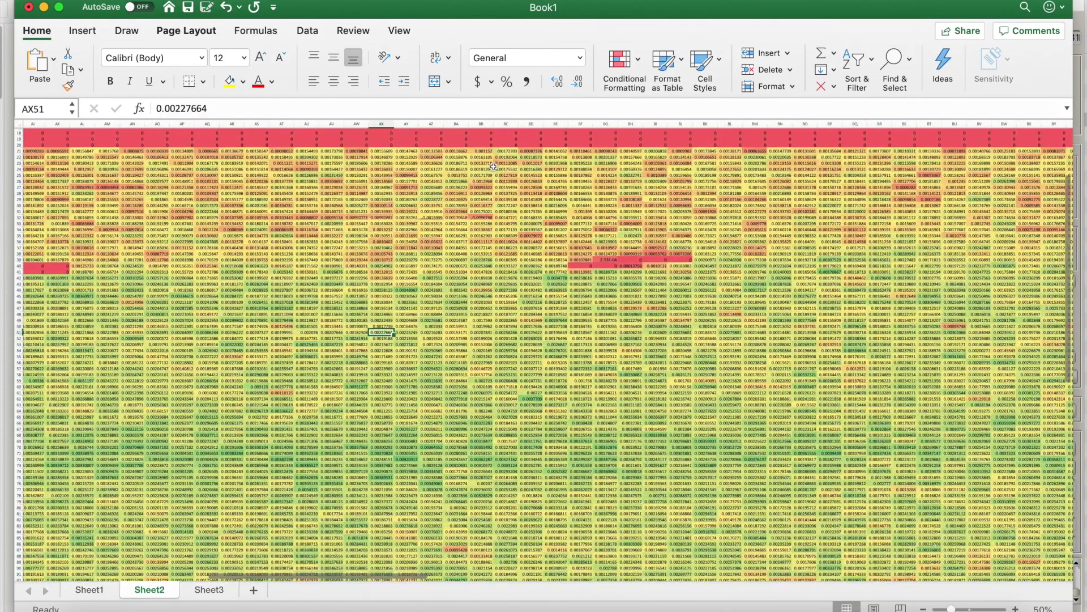
scroll(431, 263, down, 3)
scroll(454, 255, down, 3)
scroll(453, 255, left, 3)
scroll(490, 238, up, 3)
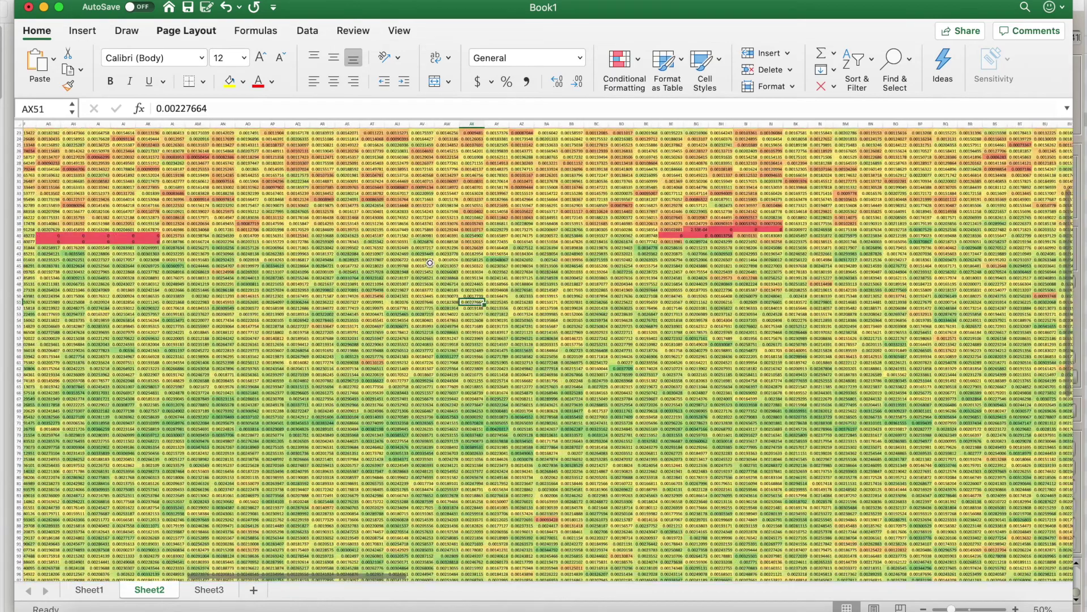
drag(243, 264, 924, 376)
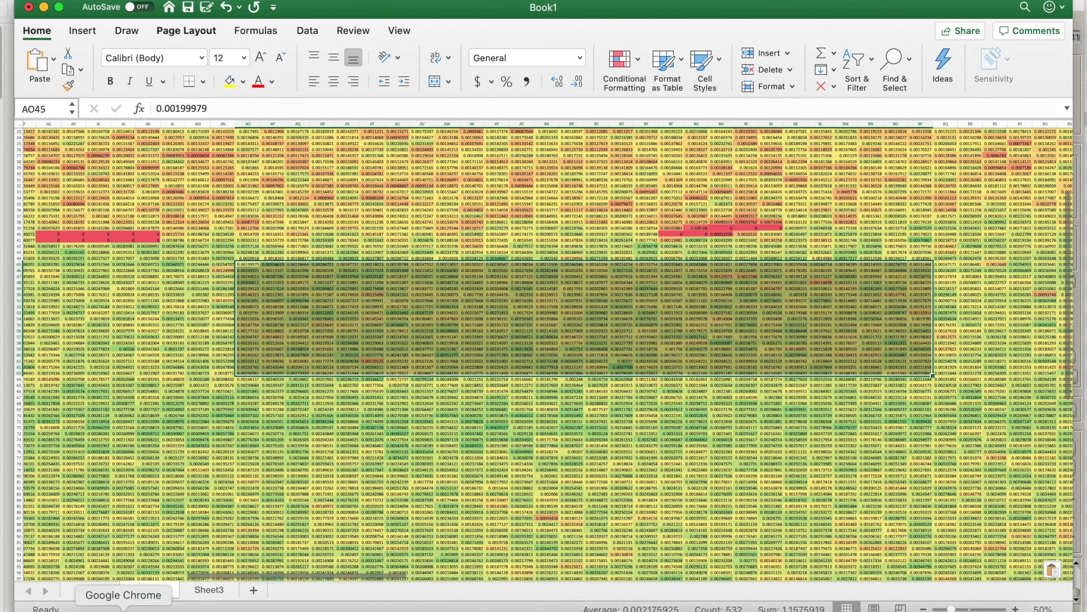
Switch to Chrome and calculate the conductance as 1/(0.0022-0.0013).
click(123, 600)
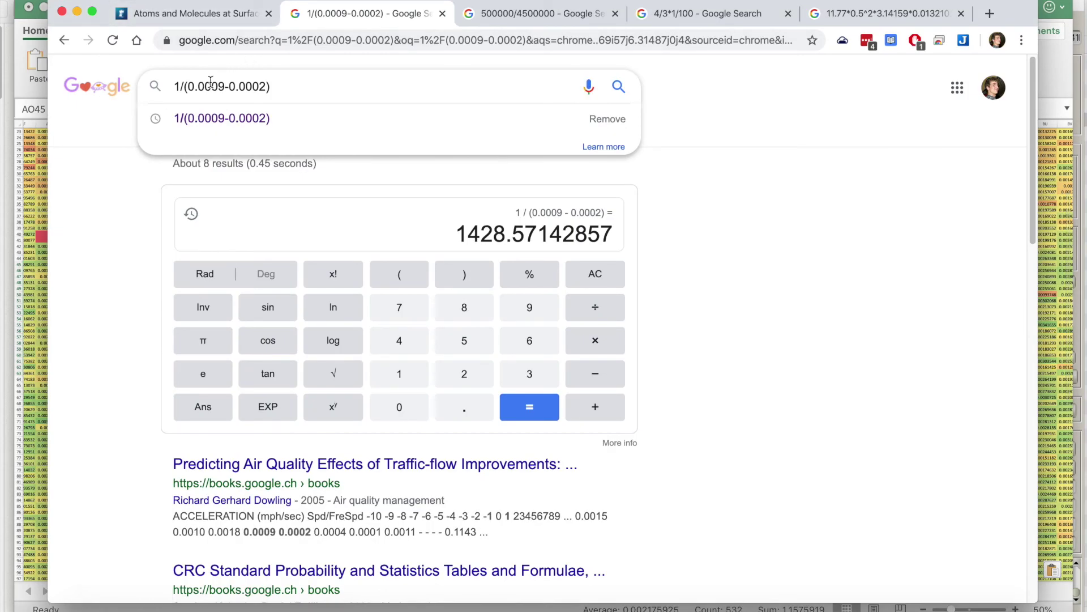
drag(210, 85, 222, 85)
text(22)
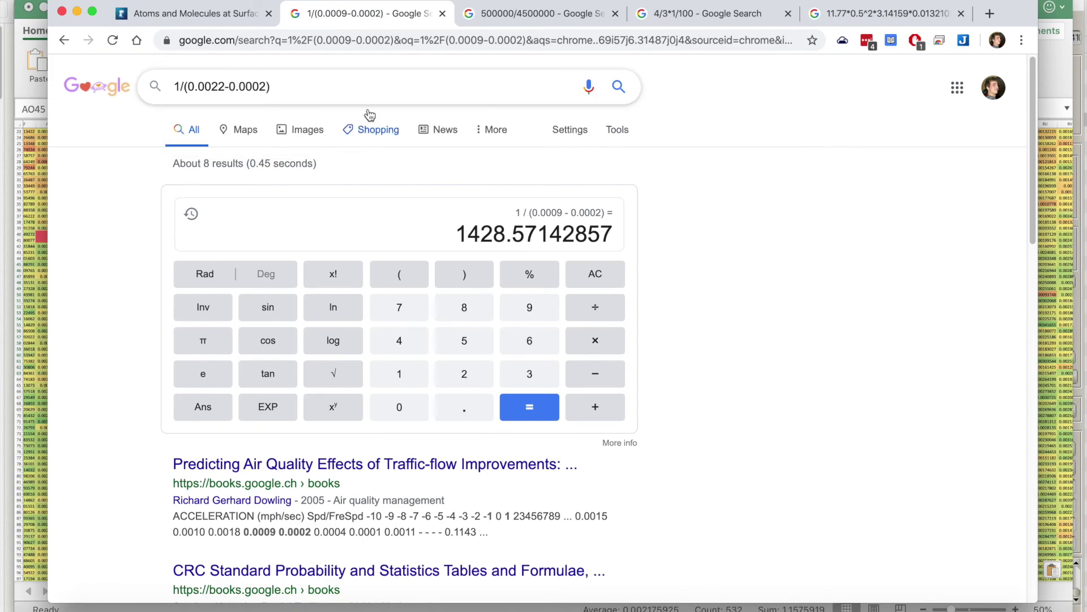
drag(253, 87, 264, 90)
text(13)
click(365, 89)
key(Return)
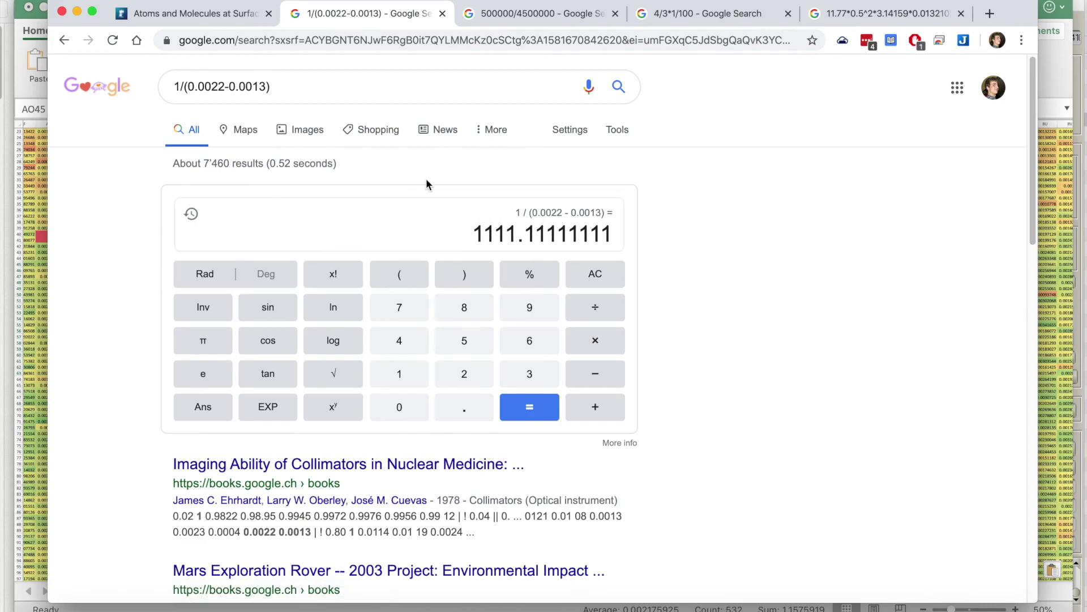
Deselect the cell block in Excel, return to Molflow+ and close the Texture plotter.
click(1057, 307)
click(641, 336)
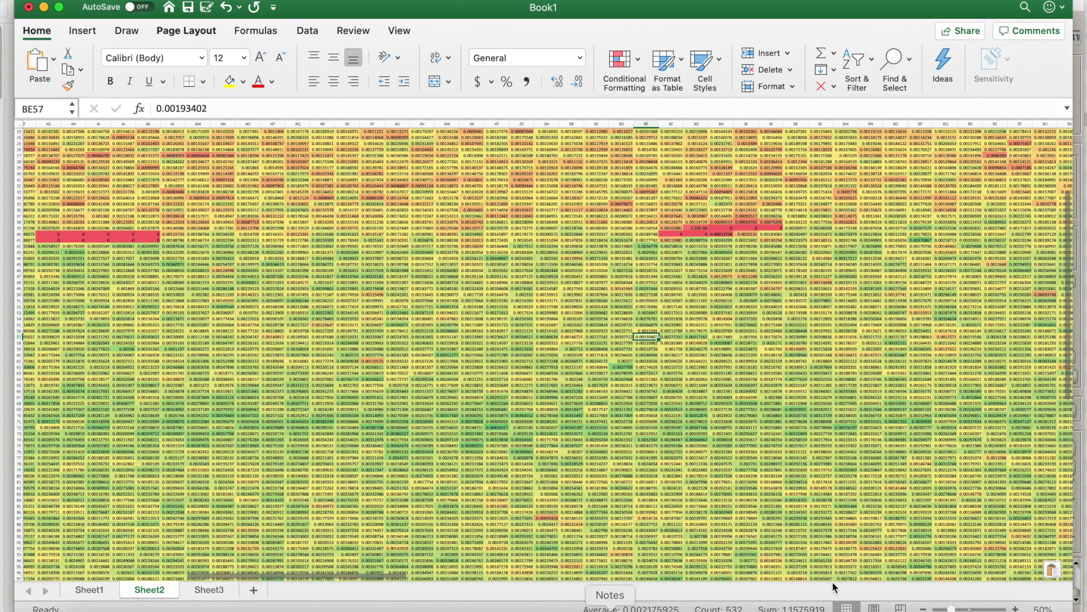
click(888, 610)
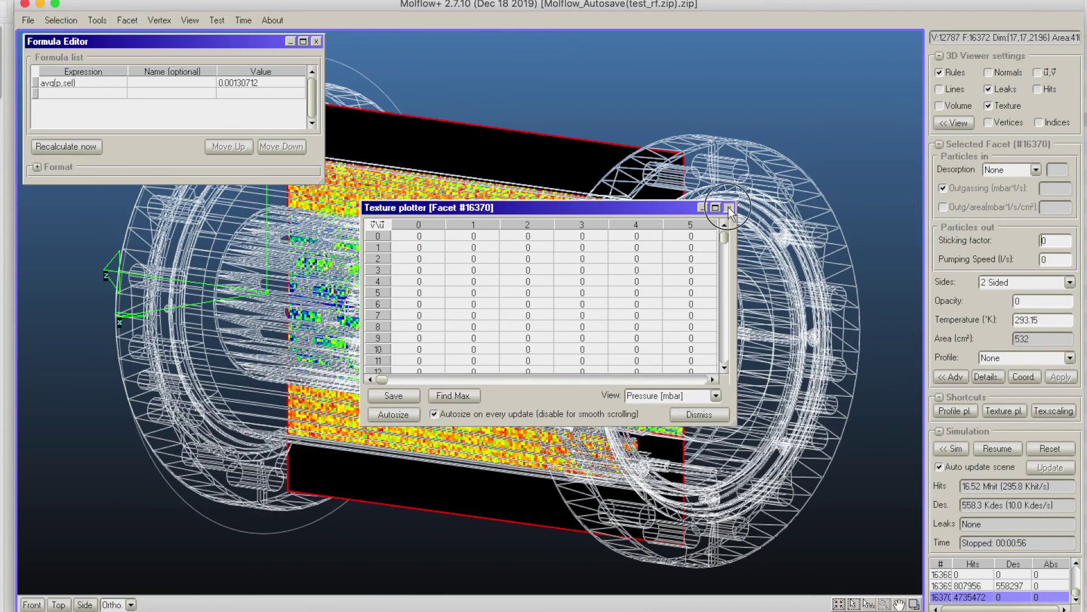
click(703, 208)
Examine the pressure texture inside and around the RF screen up close and from several angles, closing the Formula Editor.
scroll(480, 285, up, 10)
scroll(655, 234, down, 10)
scroll(543, 248, up, 8)
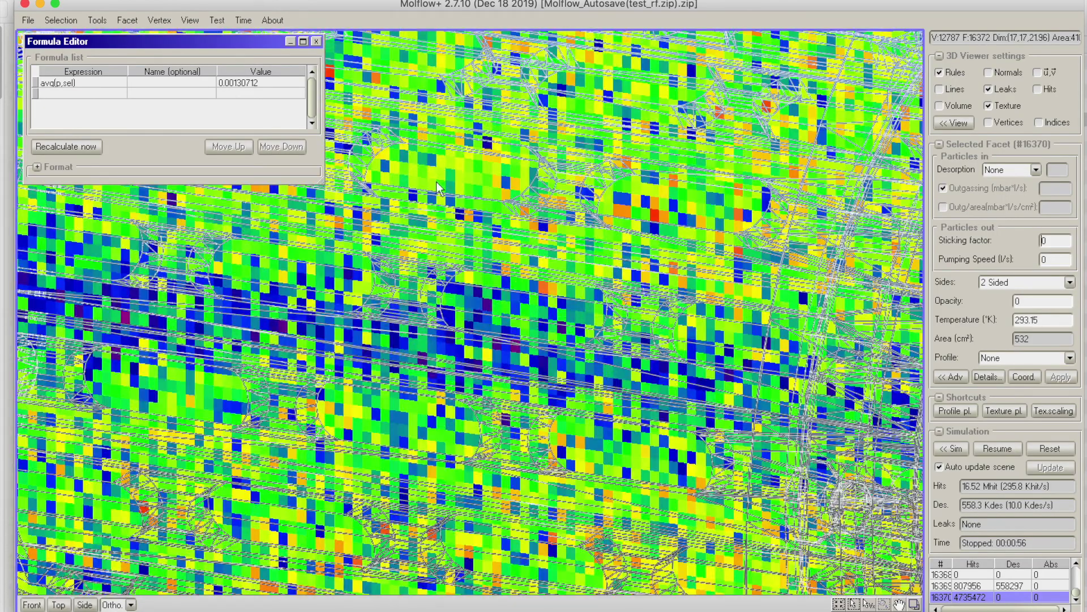
scroll(549, 131, down, 10)
scroll(509, 181, up, 8)
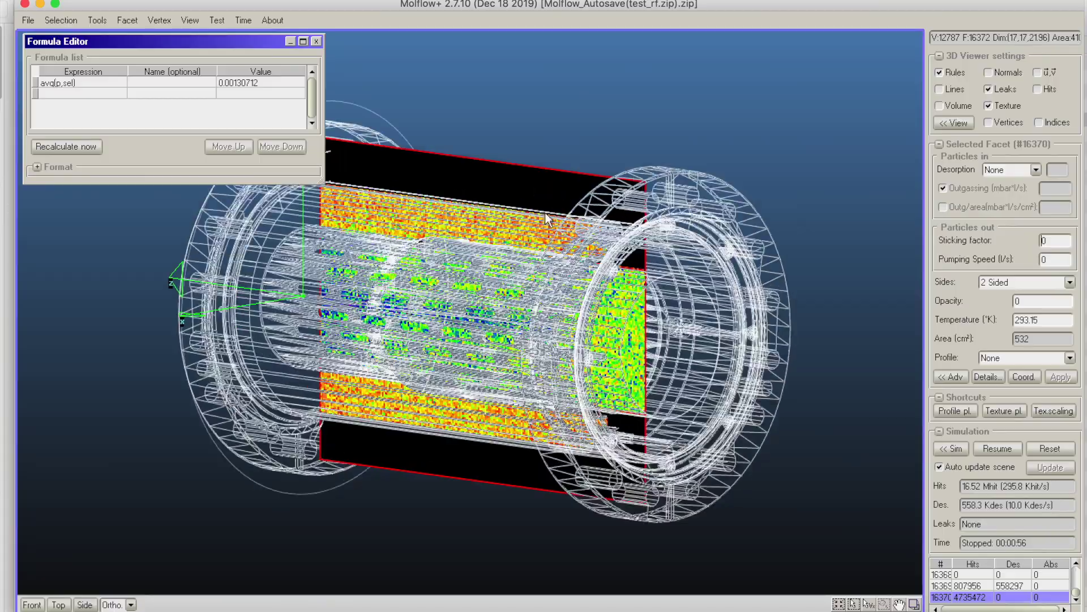
click(316, 41)
scroll(623, 144, down, 6)
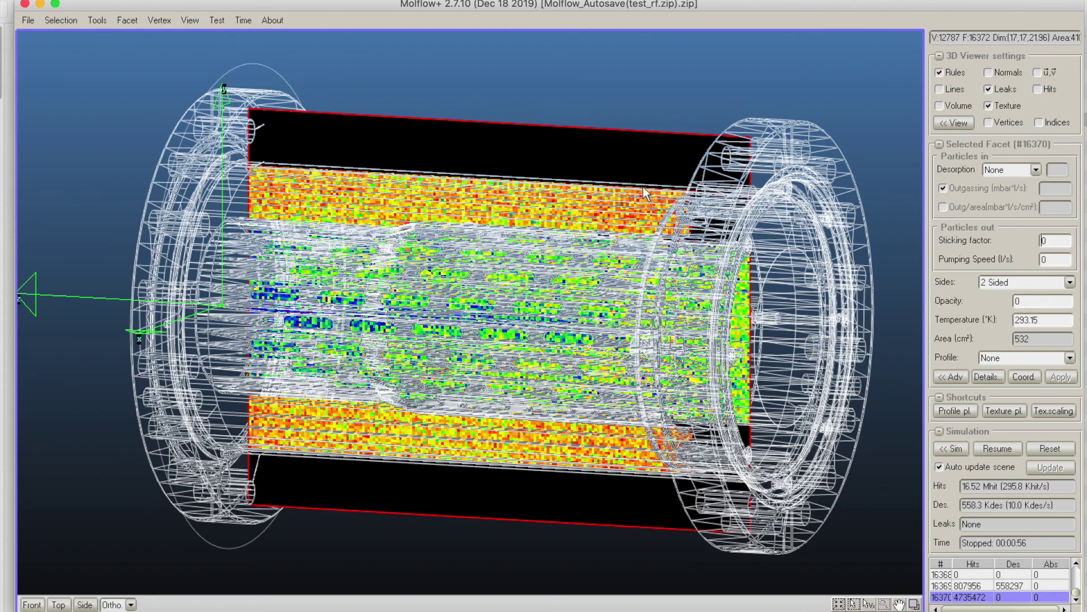
right_drag(560, 221, 652, 220)
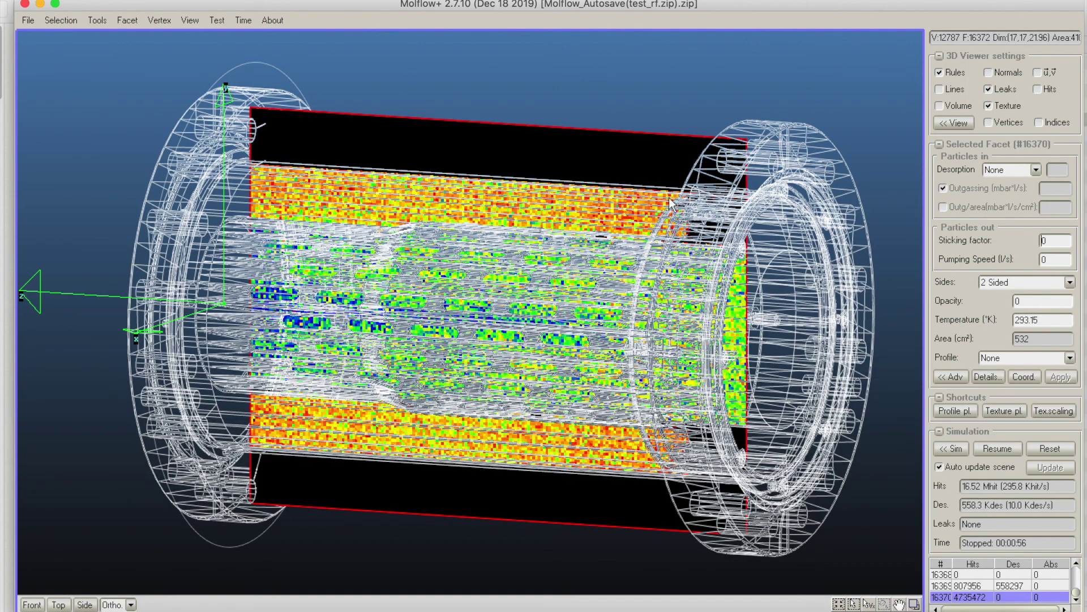
right_drag(693, 208, 623, 215)
right_drag(328, 274, 884, 302)
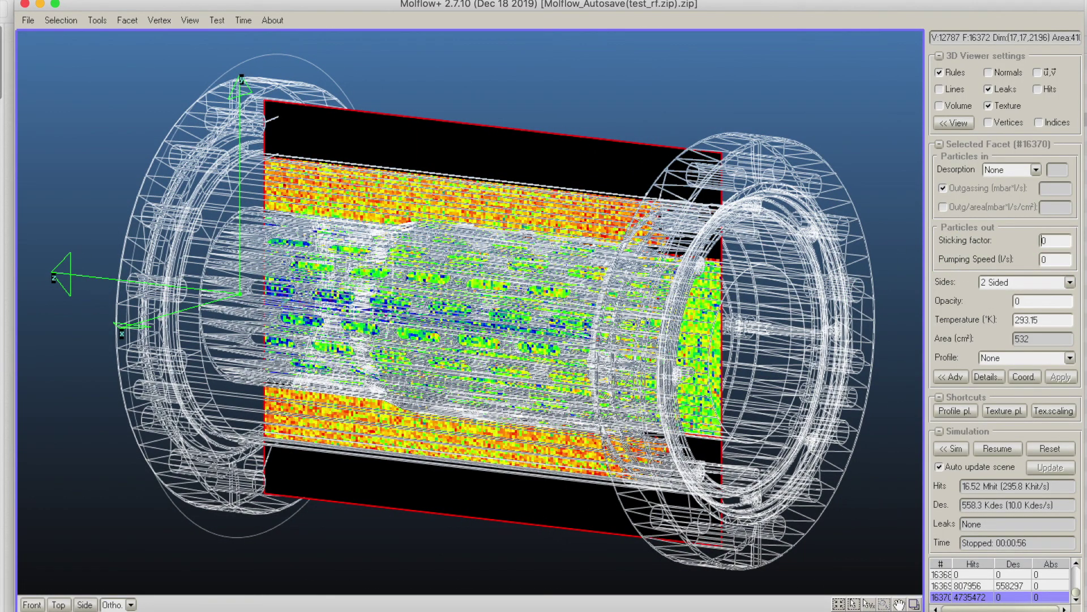
Switch to Finder and preview the PNG screenshot in the cad rf folder.
click(92, 610)
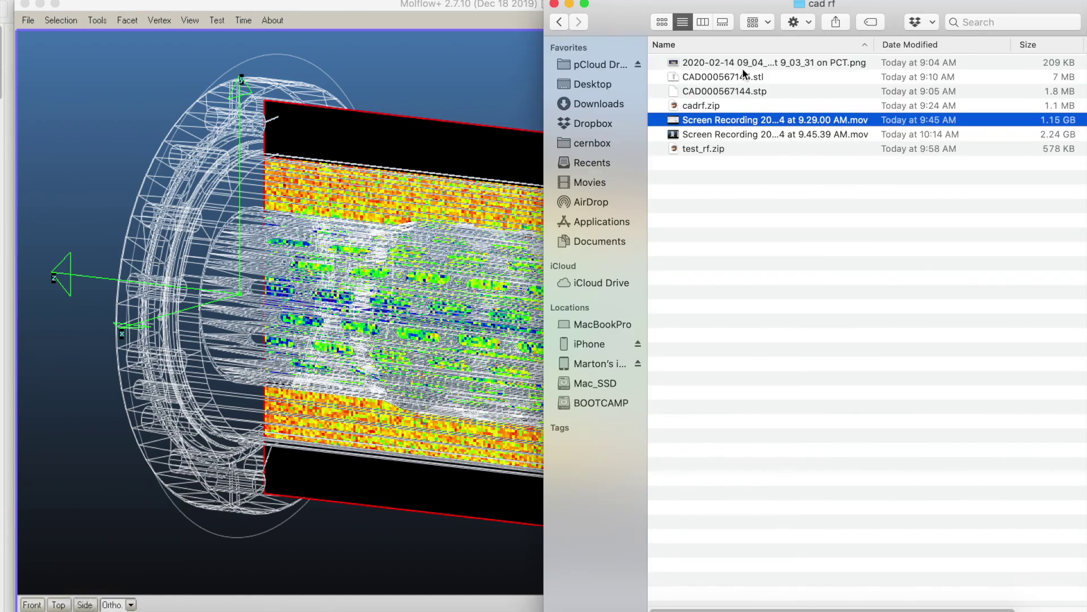
click(743, 64)
key(space)
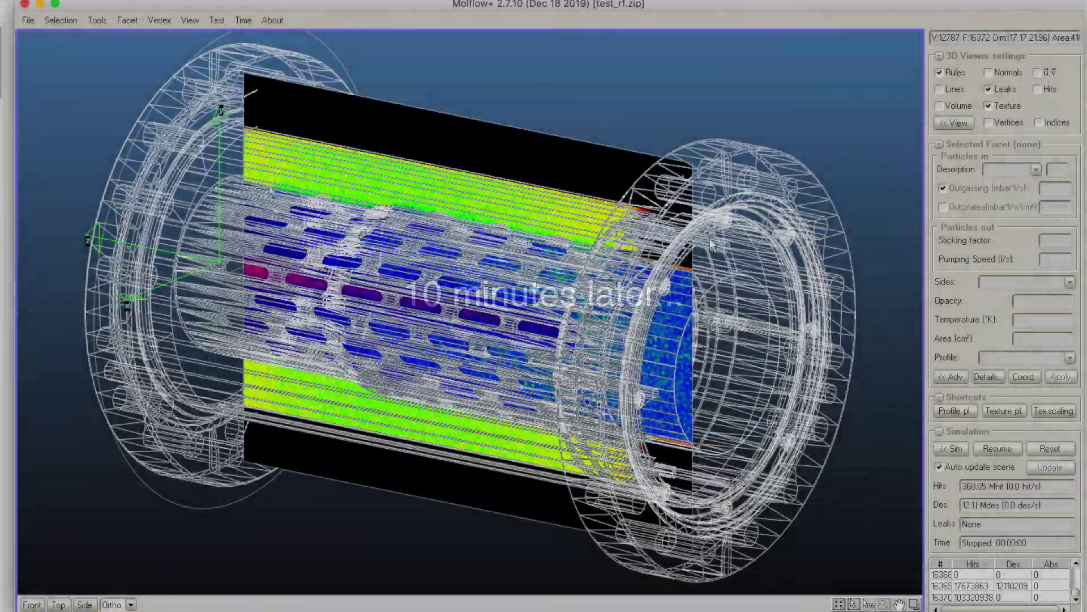
In Molflow+, examine the pressure texture of the longer test_rf.zip simulation, looking along the axis inside the RF screen.
right_drag(572, 252, 388, 224)
scroll(389, 224, up, 10)
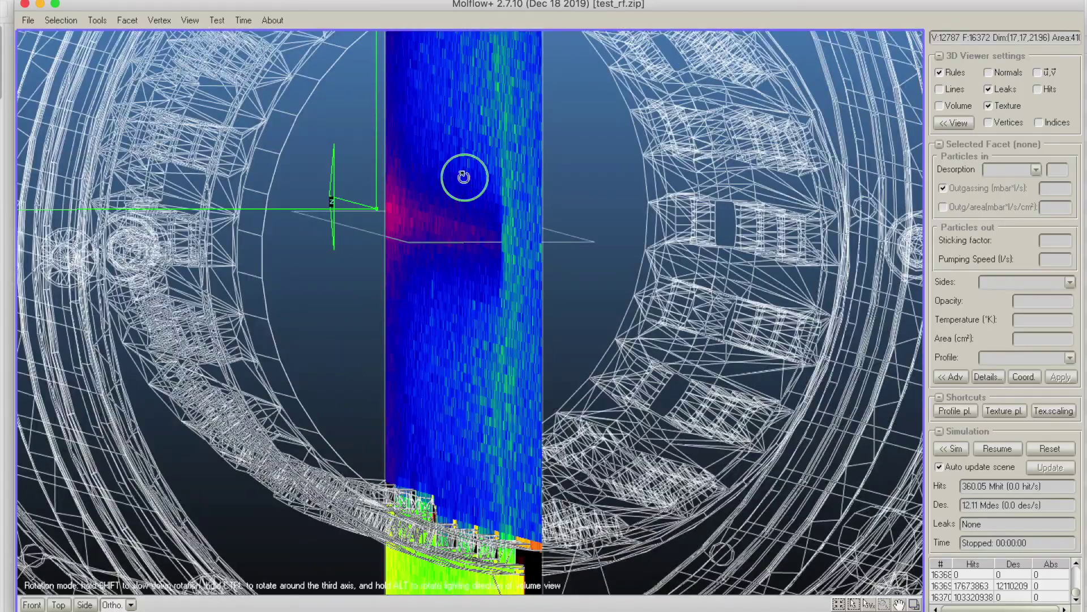
right_drag(464, 178, 488, 205)
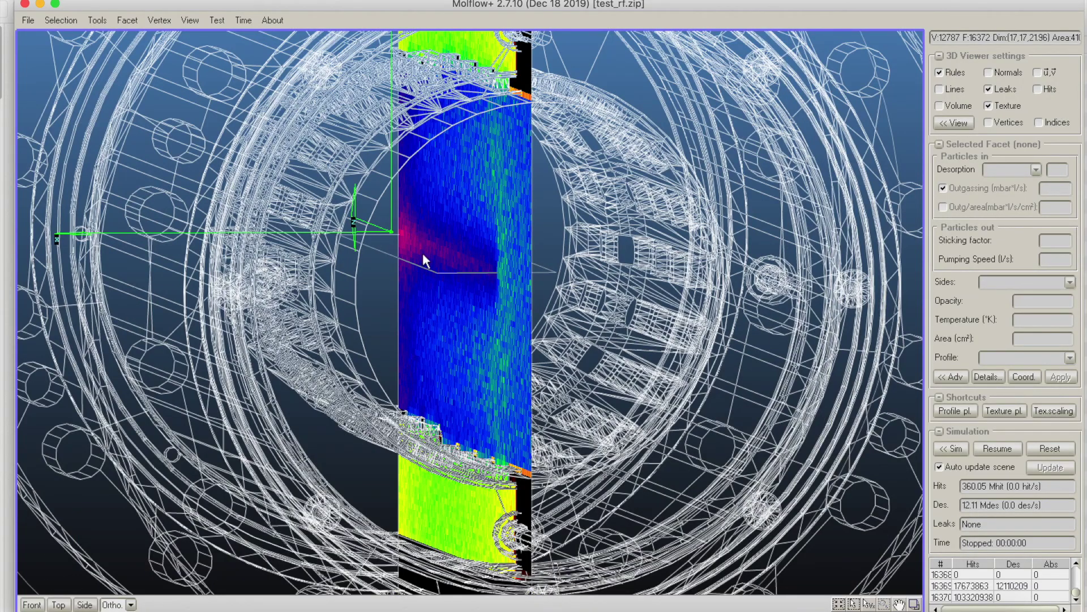
Open the Texture Scaling settings and compare the pressure colour gradient with the texture seen from the side of the RF screen.
right_drag(443, 240, 430, 298)
scroll(430, 298, down, 5)
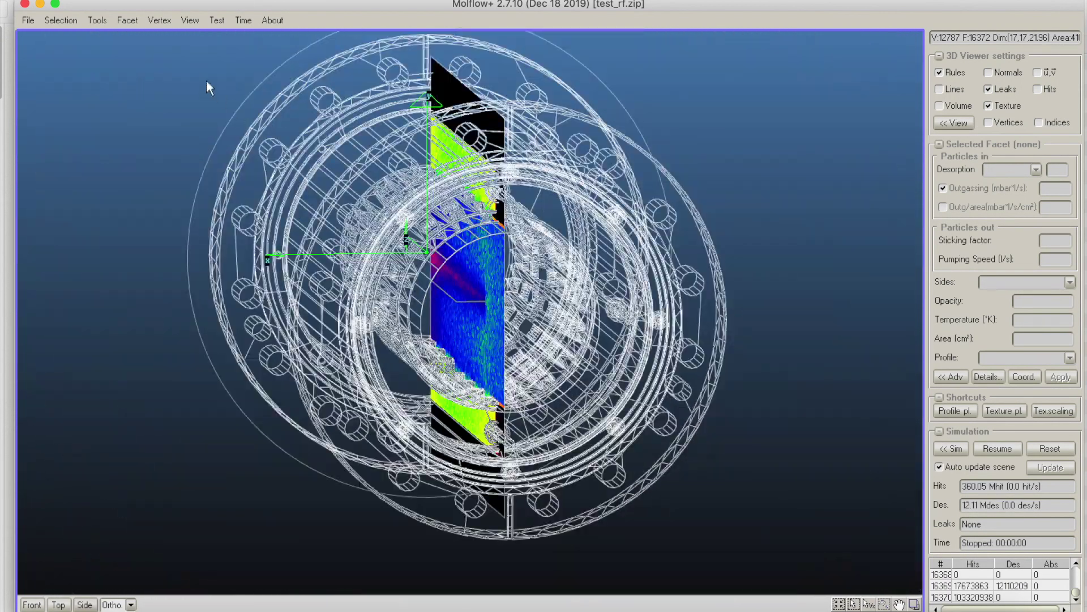
click(97, 20)
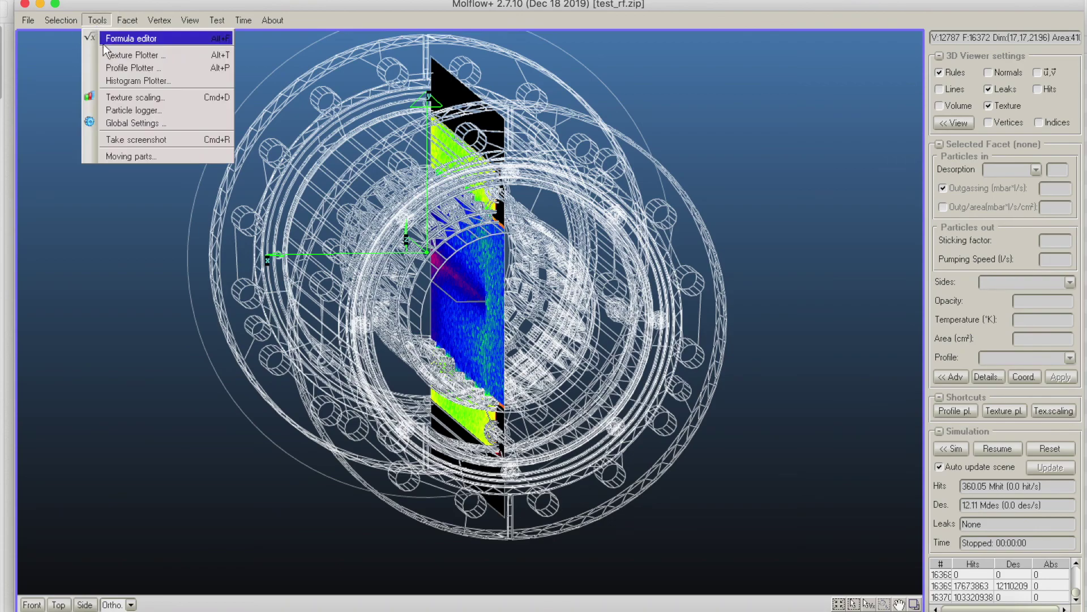
click(135, 98)
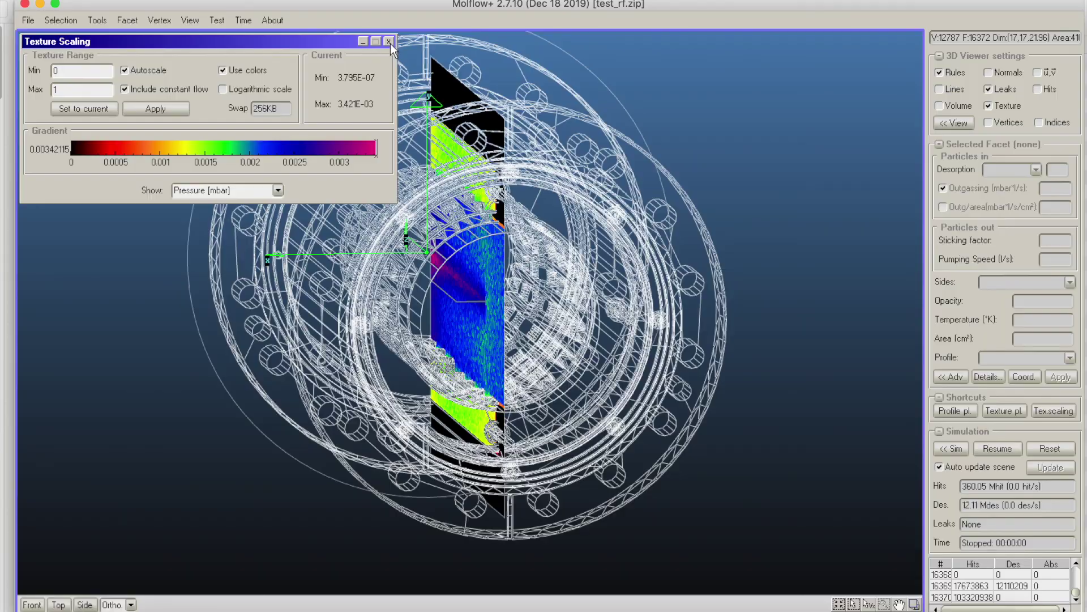
right_drag(442, 283, 903, 325)
middle_drag(903, 325, 691, 314)
right_drag(692, 313, 649, 285)
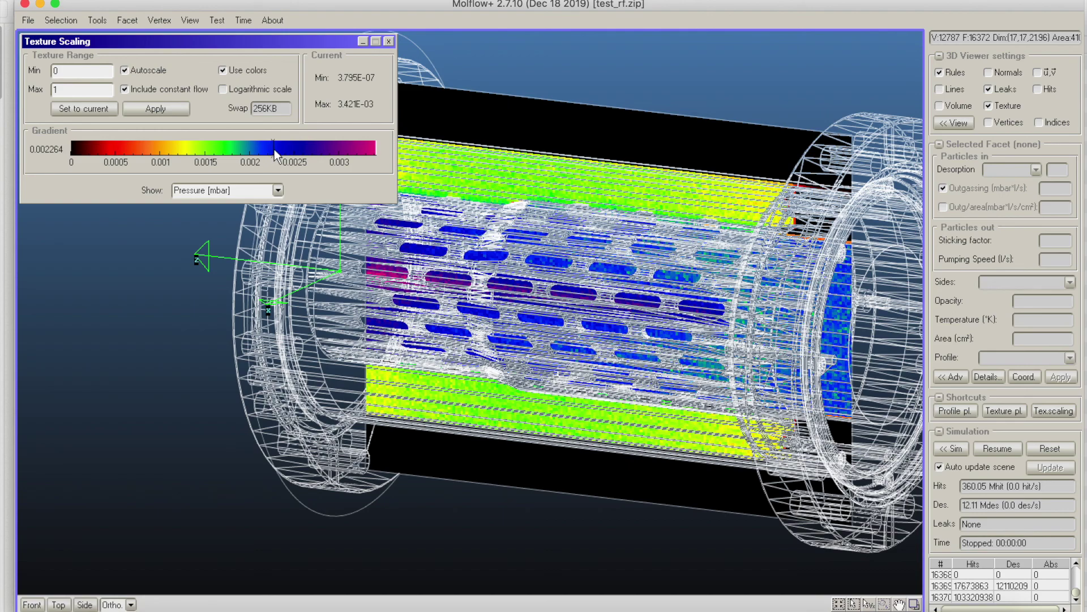
middle_drag(700, 281, 586, 268)
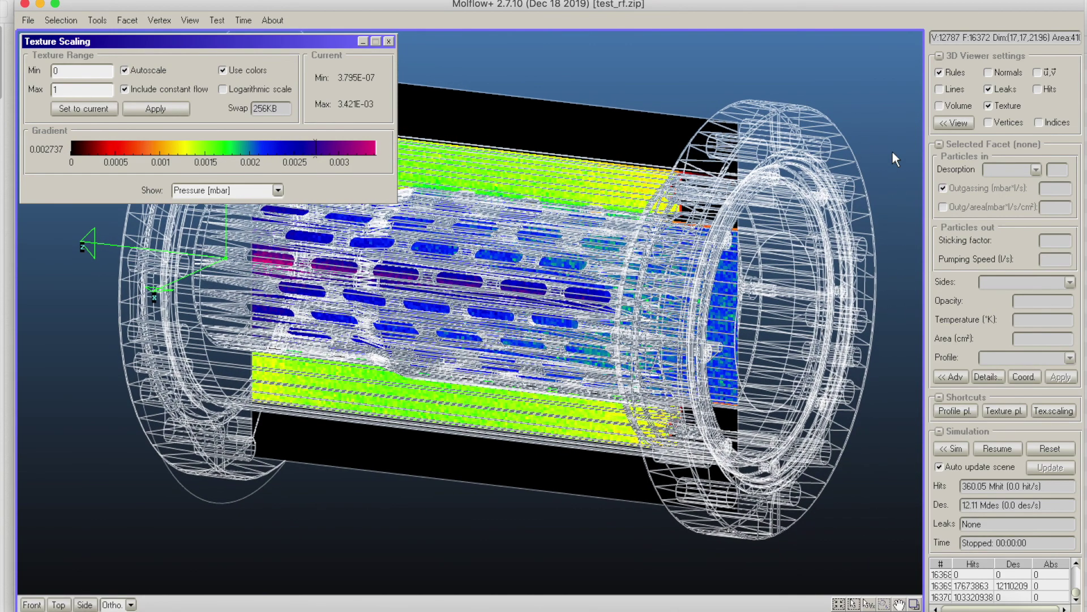
Turn on the volume display of the geometry and close the Texture Scaling window.
click(939, 105)
click(390, 41)
right_drag(422, 110, 552, 266)
Select the facet with desorption and view it inside the RF screen.
click(61, 20)
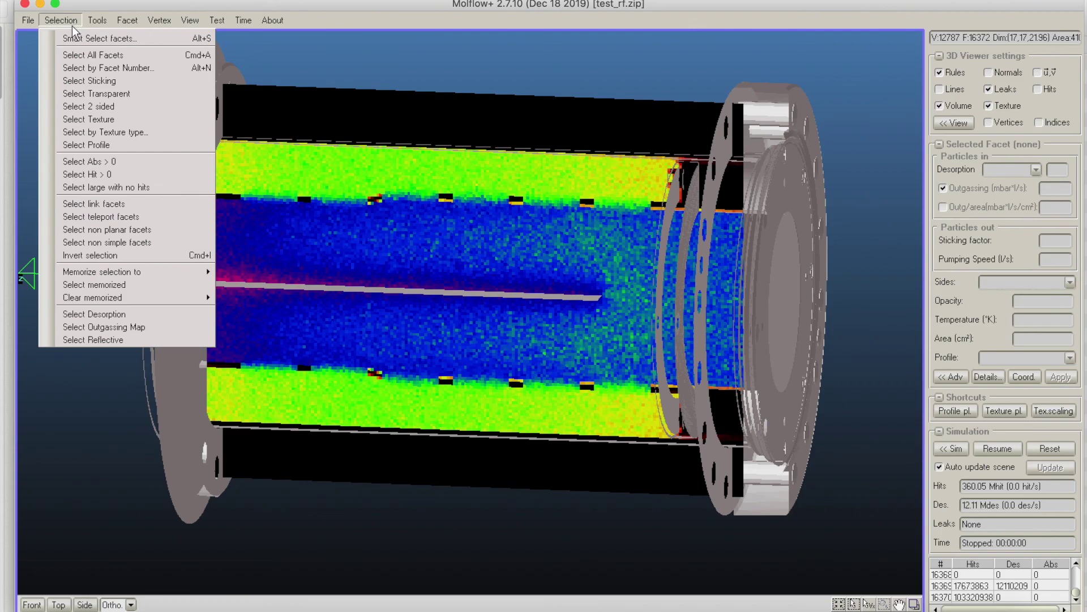
click(121, 311)
right_drag(350, 260, 577, 309)
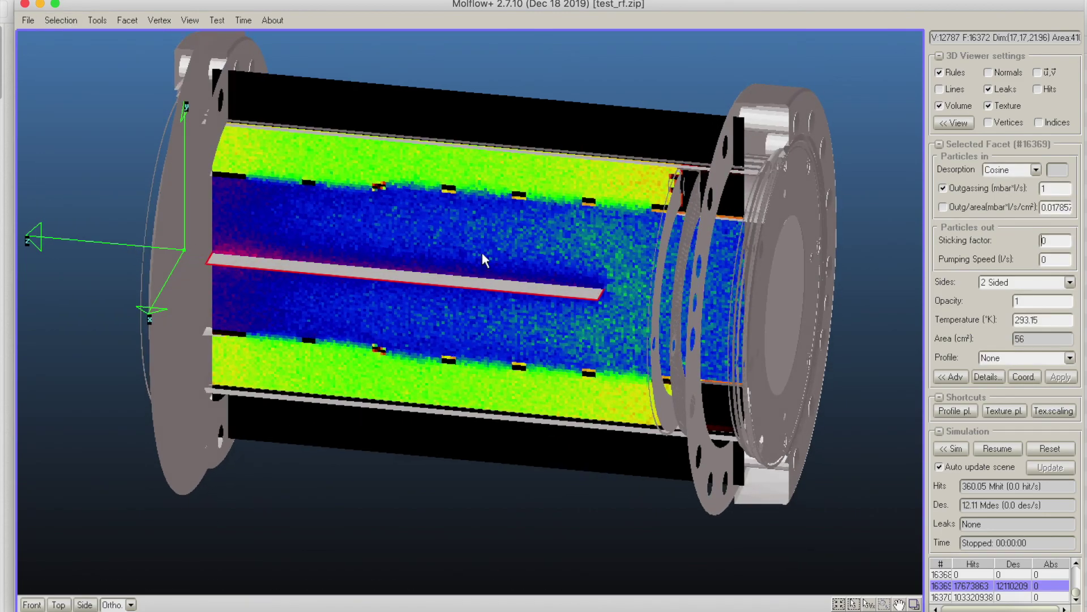
Examine the pressure texture around the desorbing facet from several angles, comparing the wireframe with the volume display.
click(960, 107)
right_drag(385, 183, 223, 228)
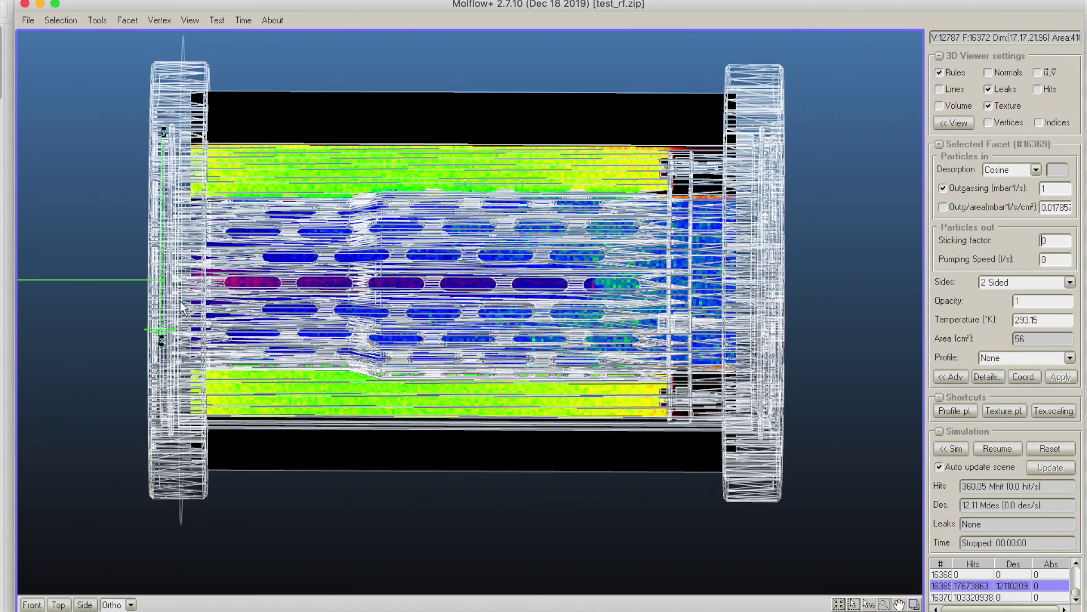
click(948, 107)
right_drag(284, 301, 260, 223)
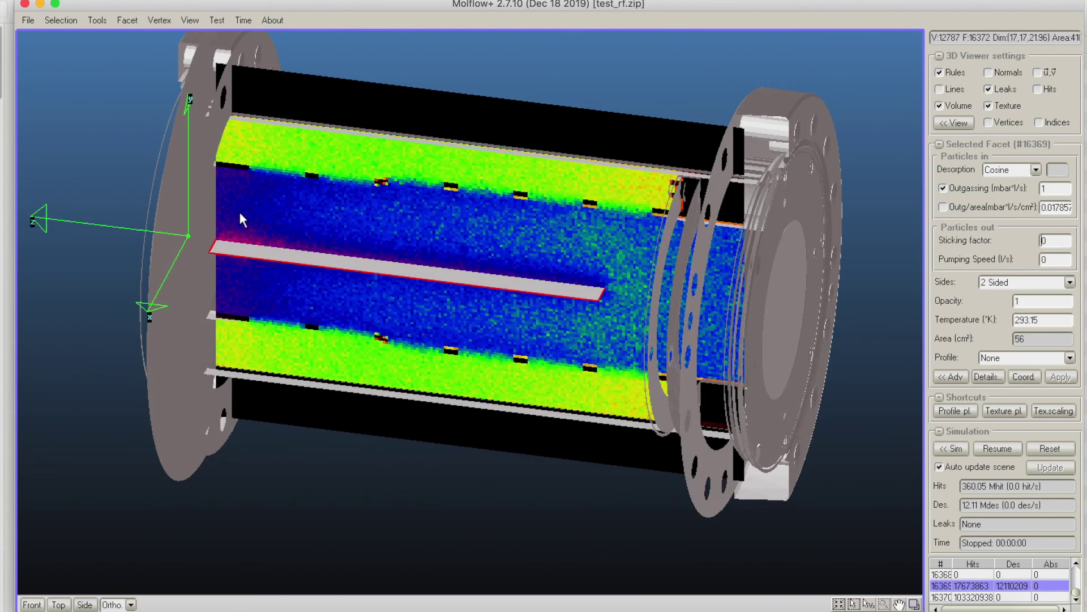
right_drag(117, 166, 310, 178)
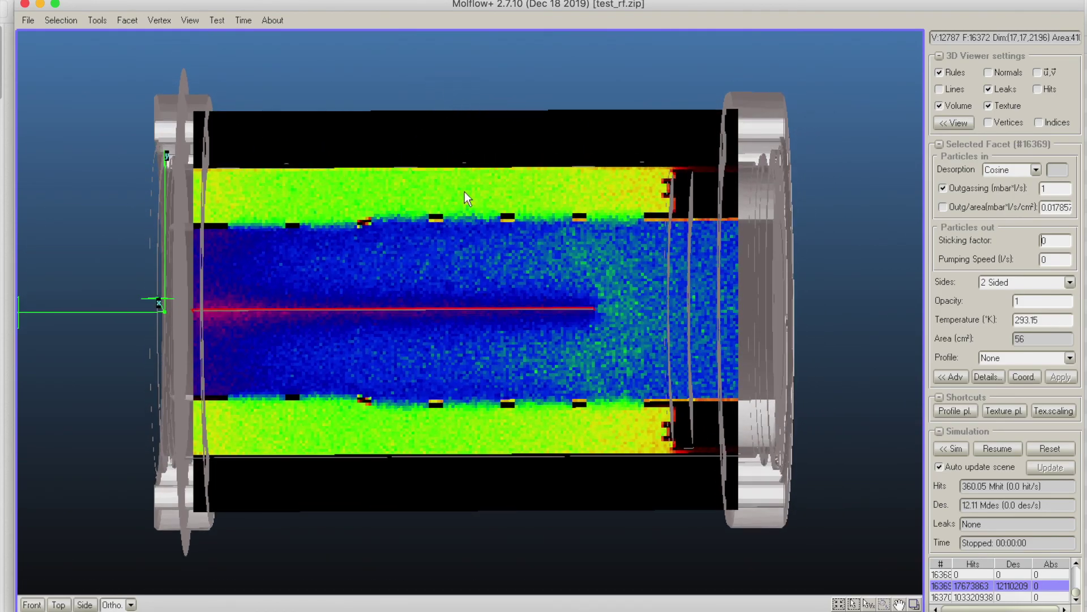
right_drag(654, 185, 659, 292)
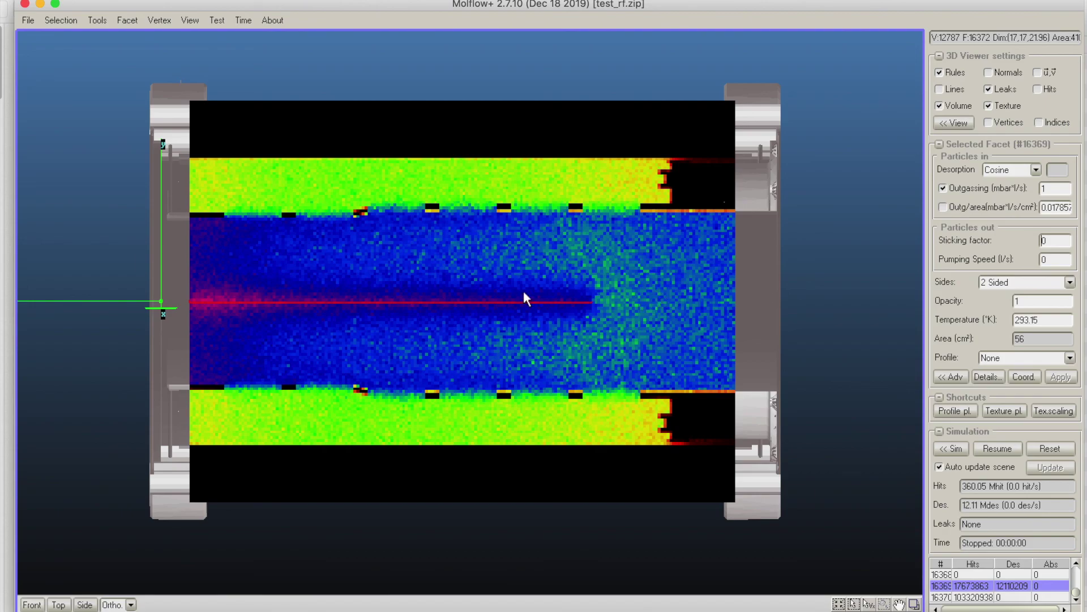
right_drag(203, 321, 348, 459)
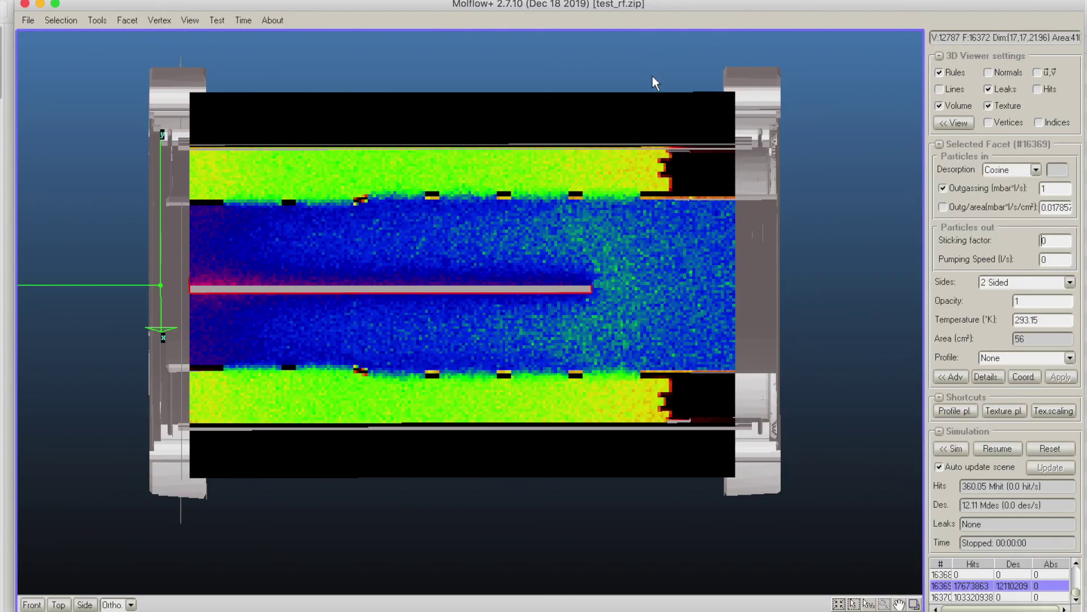
click(958, 103)
right_drag(708, 127, 600, 152)
click(939, 105)
right_drag(731, 187, 762, 210)
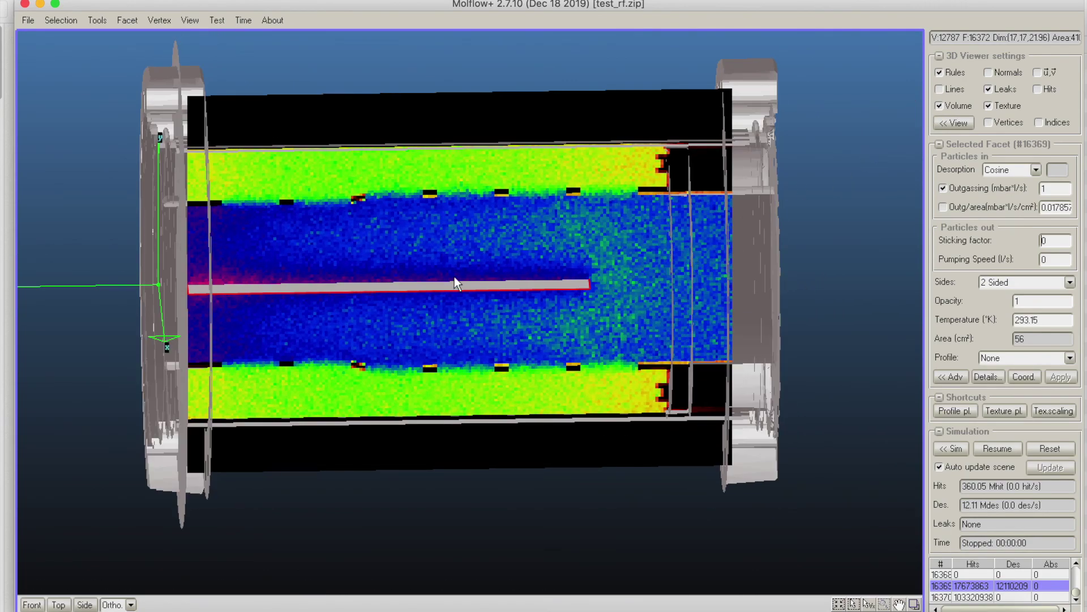
right_drag(886, 297, 517, 182)
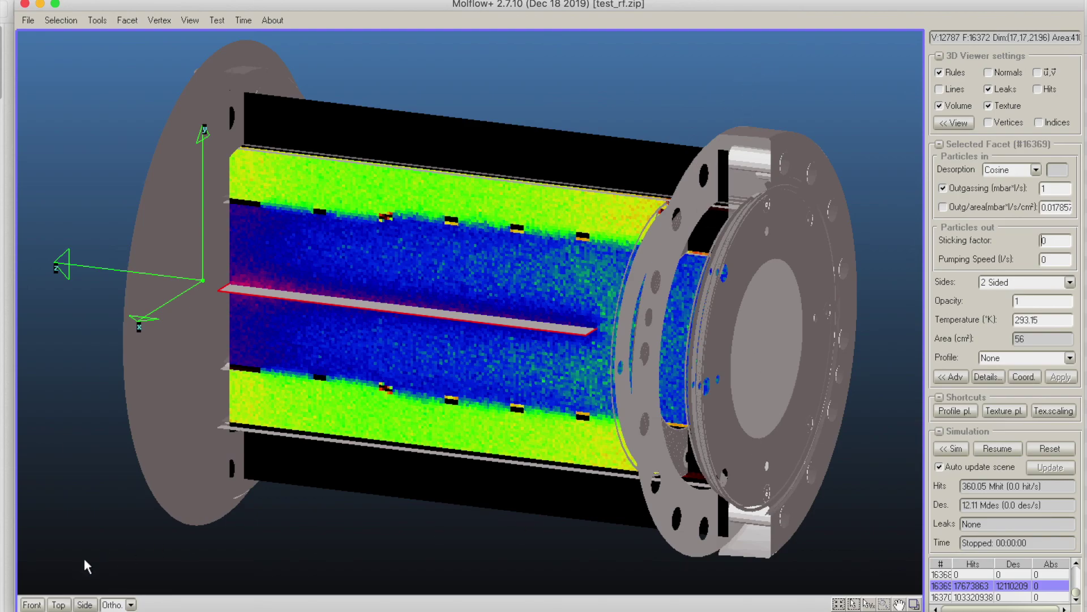
Switch to Finder, preview the PNG screenshot of the CAD assembly in the cad rf folder, and return to Molflow+.
click(85, 605)
click(752, 63)
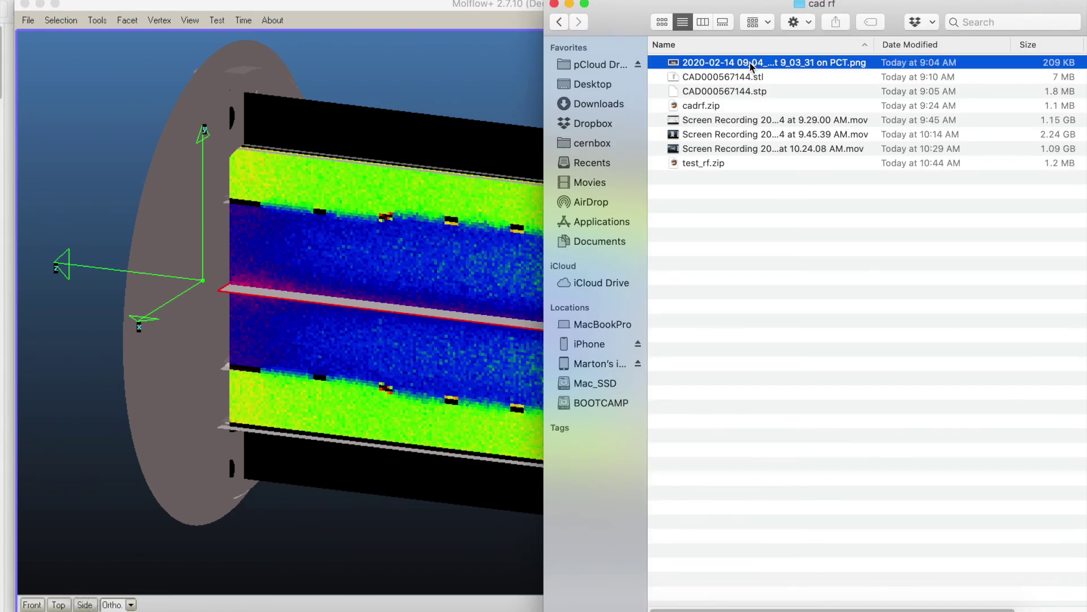
key(space)
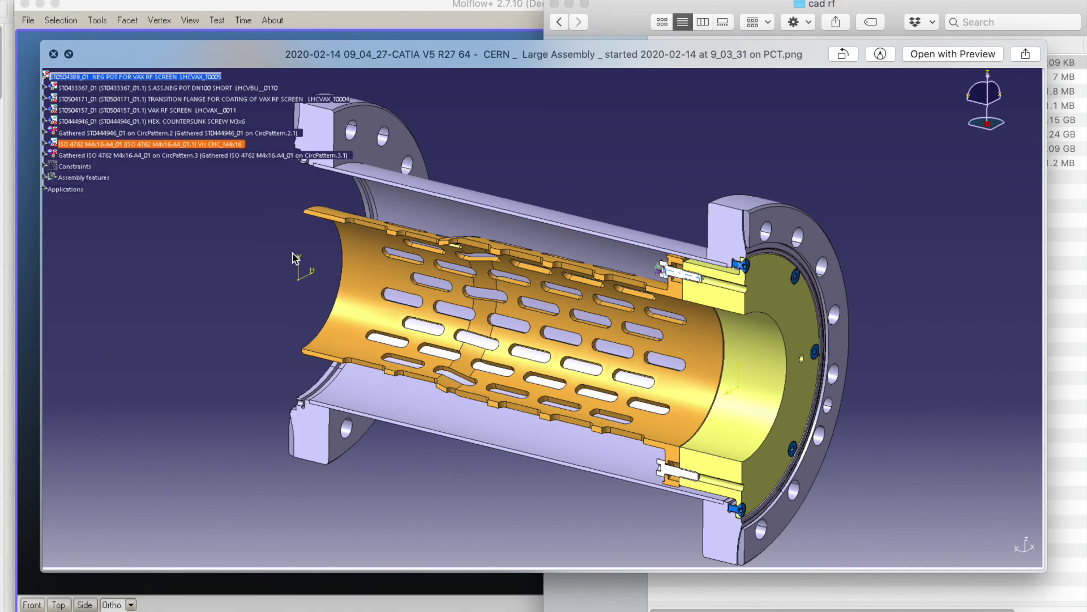
key(space)
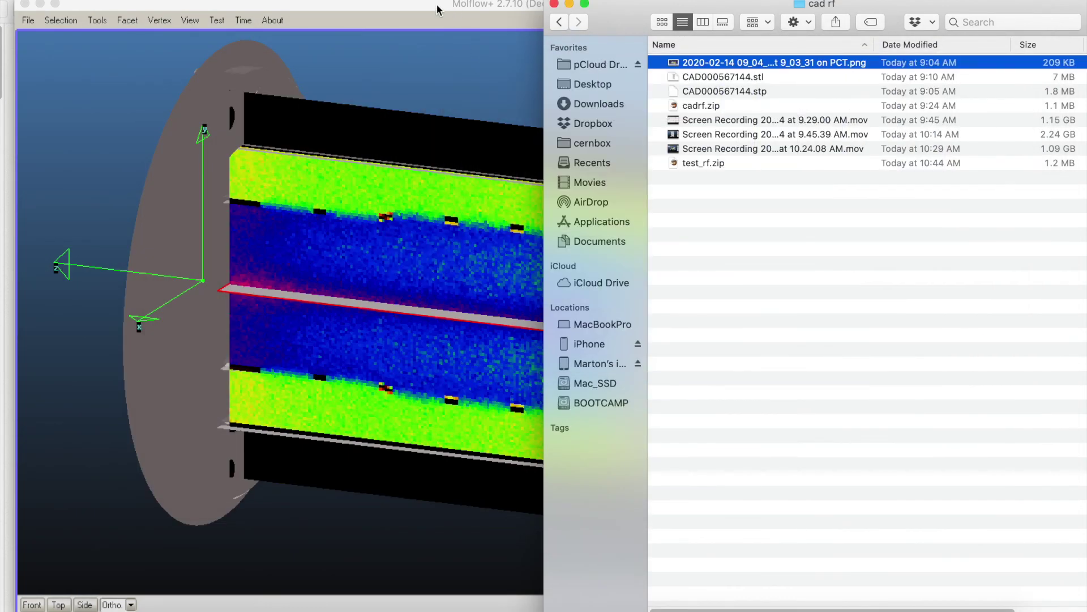
click(430, 8)
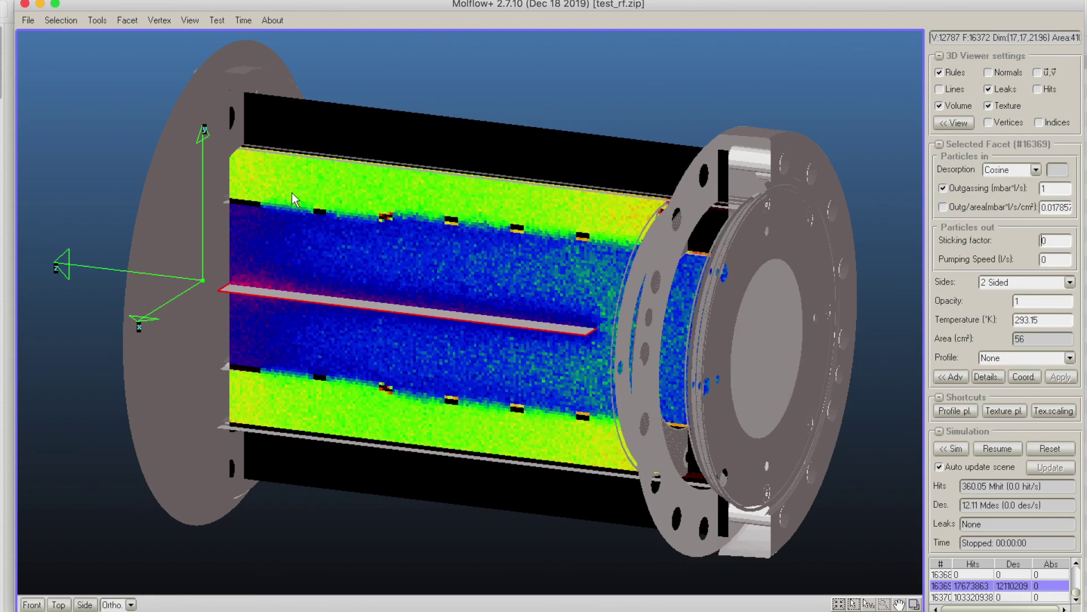